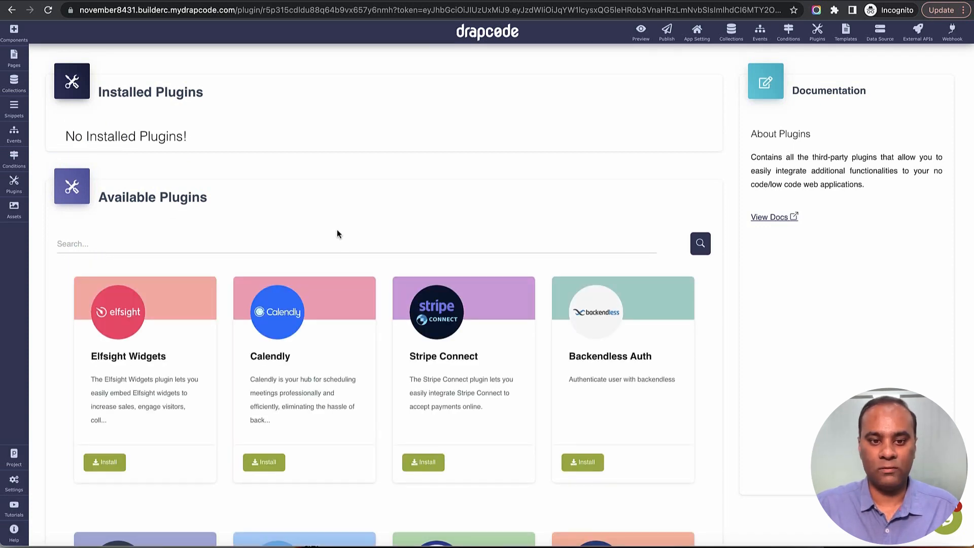
# Search the available plugins for the Login plugin
pyautogui.click(13, 82)
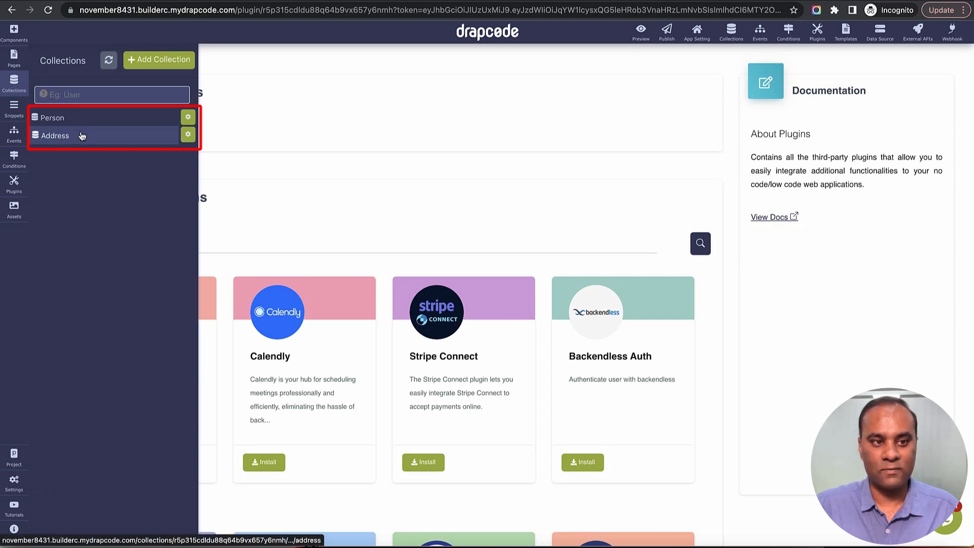
pyautogui.click(421, 221)
pyautogui.scroll(-1, 425, 225)
pyautogui.scroll(1, 408, 198)
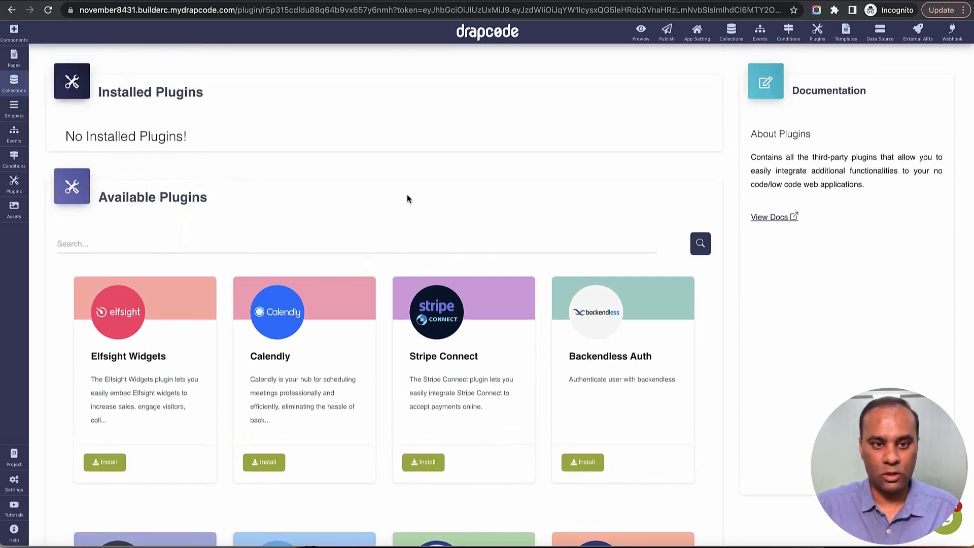
pyautogui.click(357, 236)
pyautogui.write('Login')
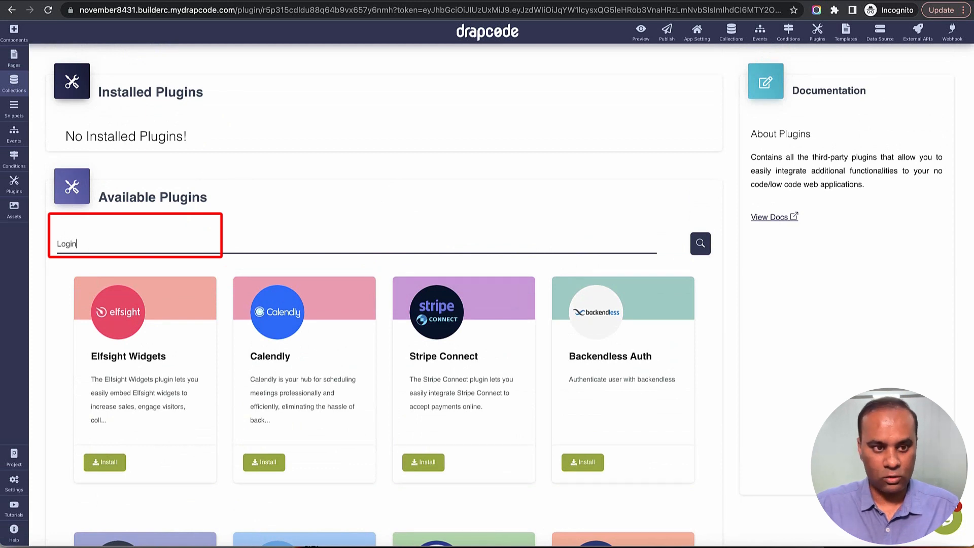
pyautogui.press('Return')
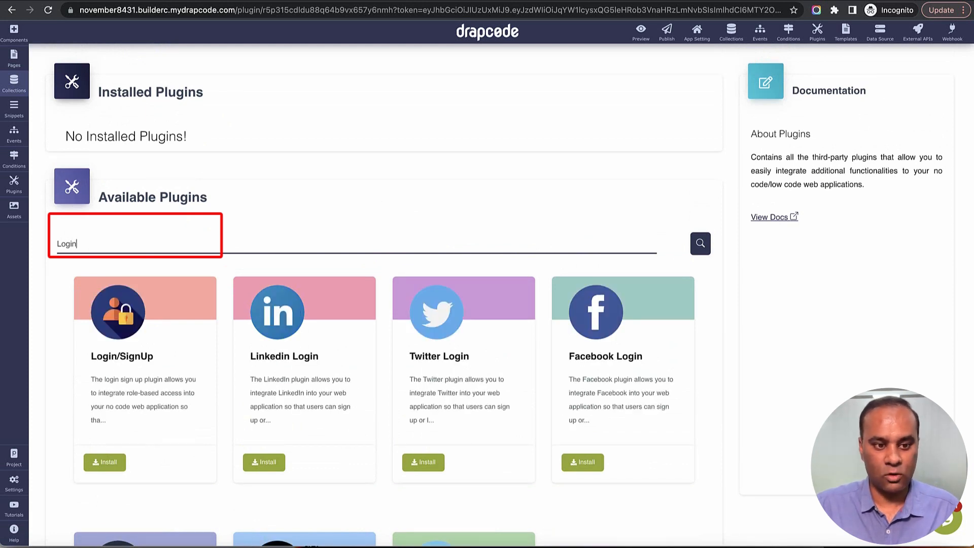
# Install the Login/SignUp plugin with First Name, Last Name and Email as user fields
pyautogui.click(104, 454)
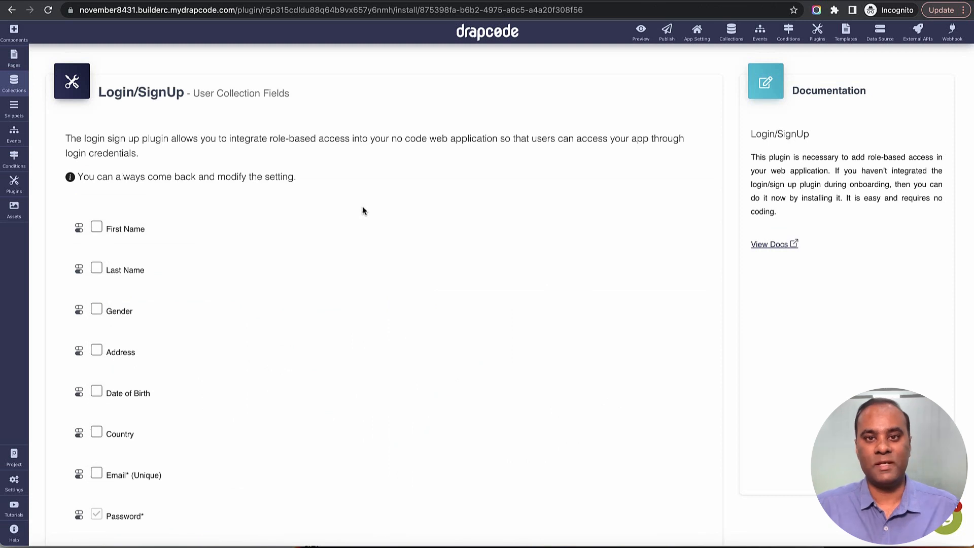
pyautogui.click(99, 228)
pyautogui.click(97, 269)
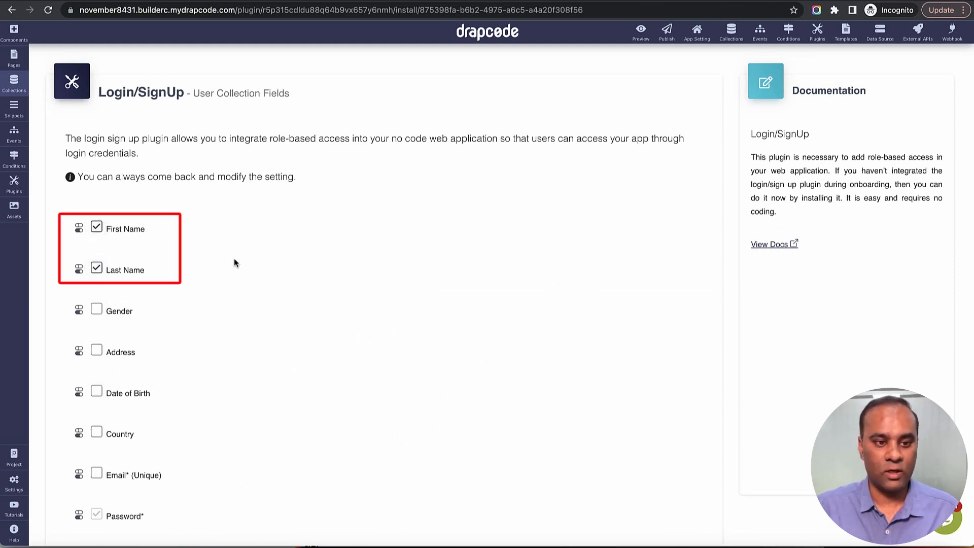
pyautogui.scroll(-1, 234, 261)
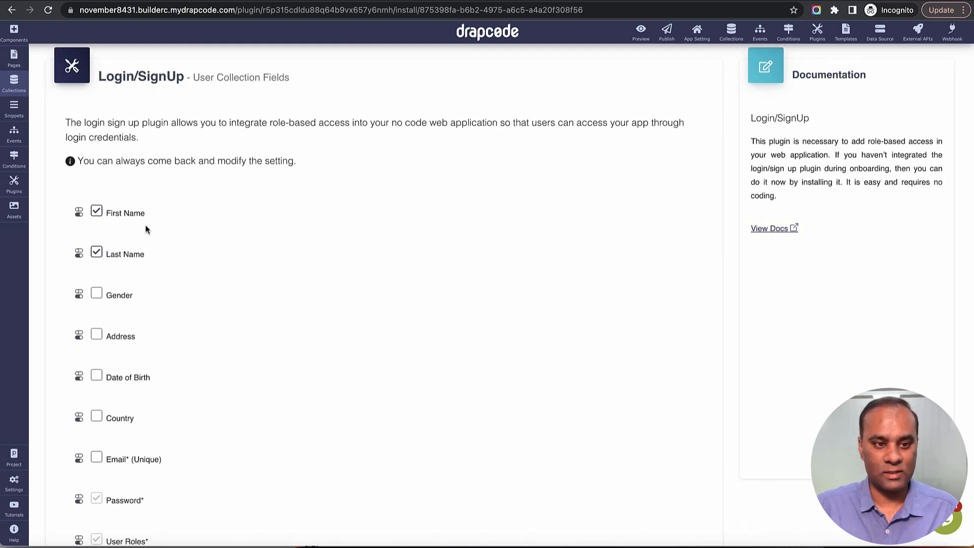
pyautogui.scroll(-3, 156, 252)
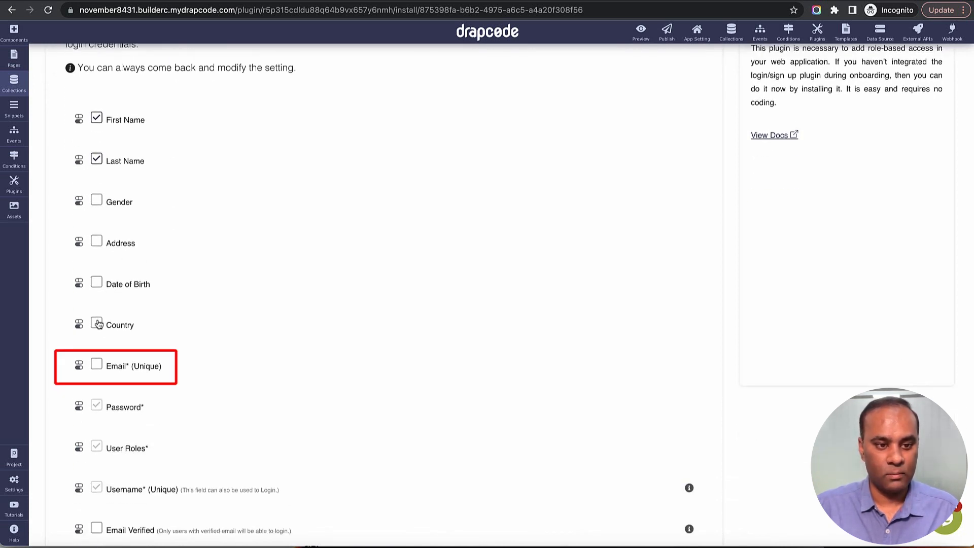
pyautogui.click(97, 364)
pyautogui.scroll(-4, 267, 337)
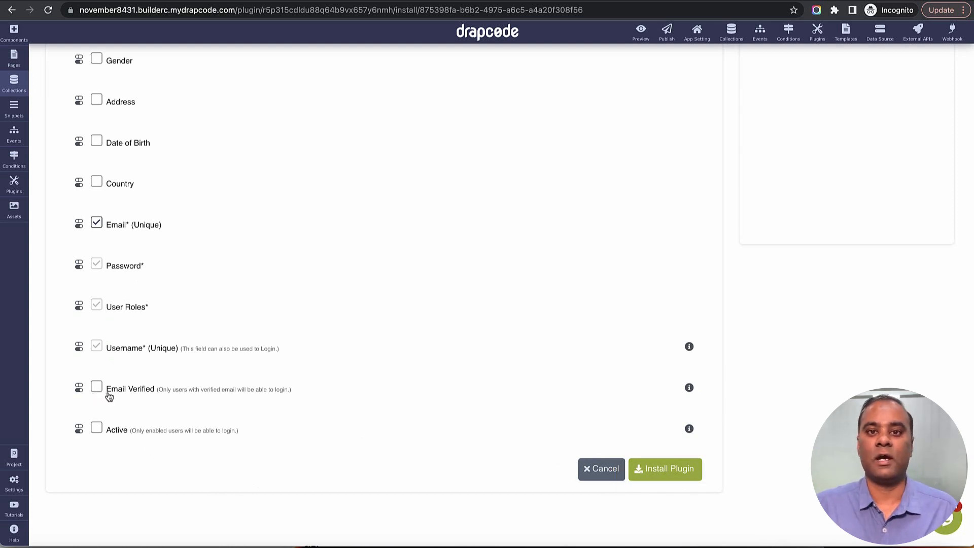
pyautogui.click(97, 431)
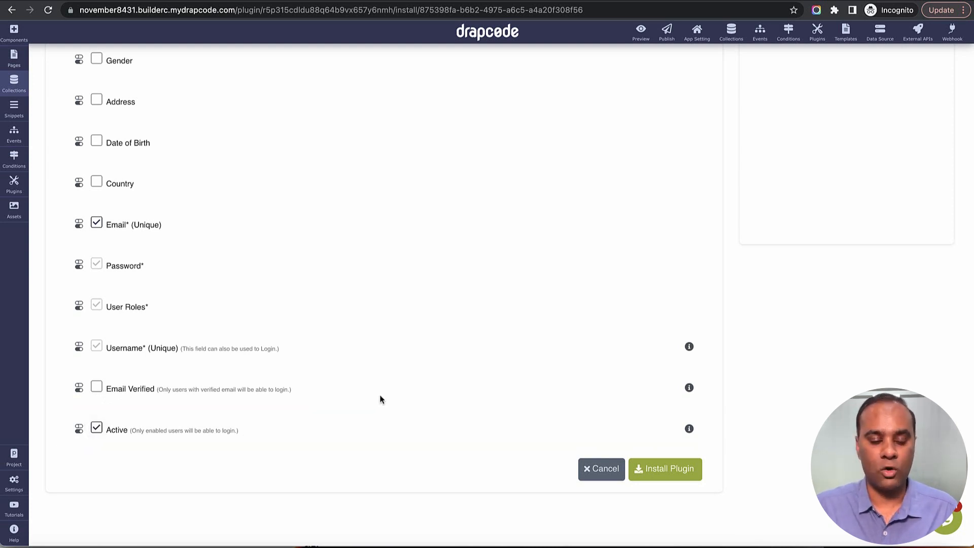
pyautogui.scroll(1, 365, 400)
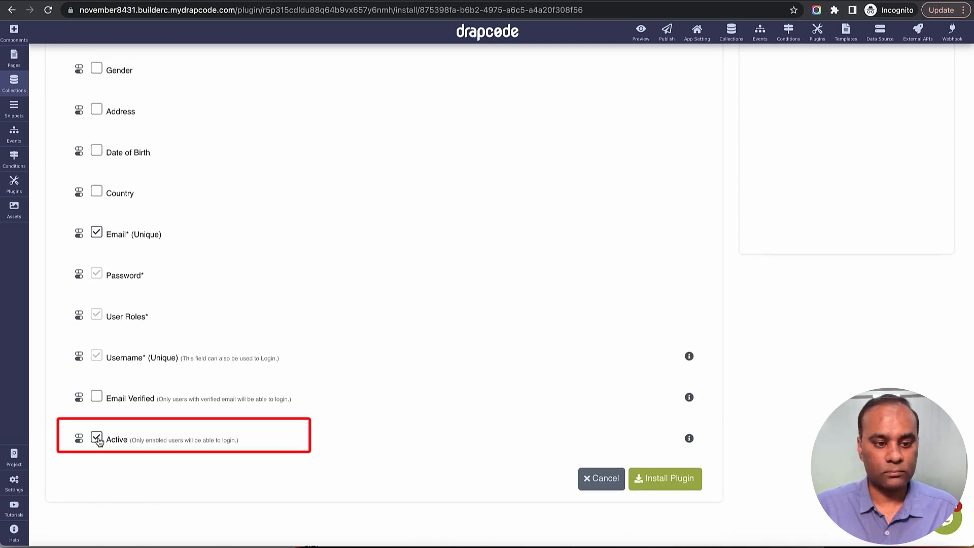
pyautogui.scroll(5, 376, 332)
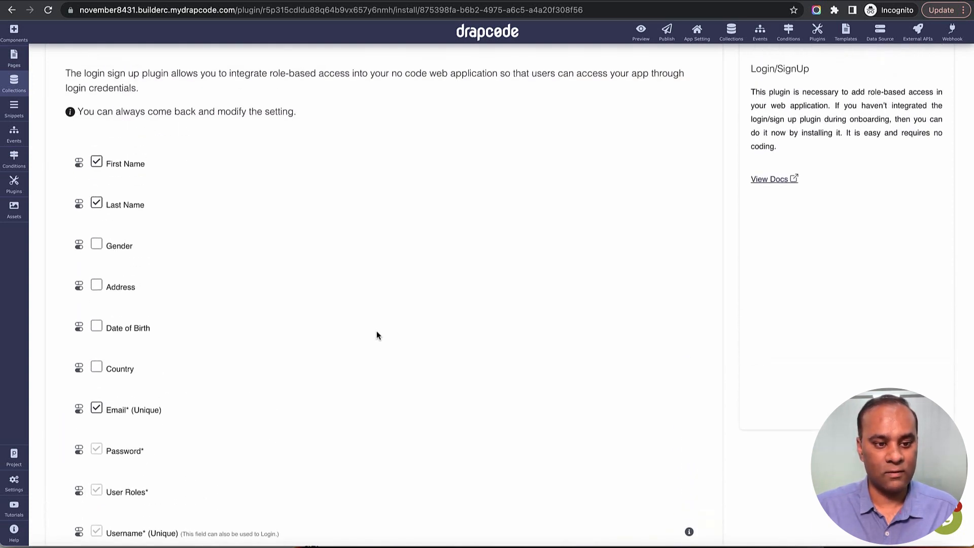
pyautogui.scroll(-3, 377, 334)
pyautogui.scroll(-1, 654, 457)
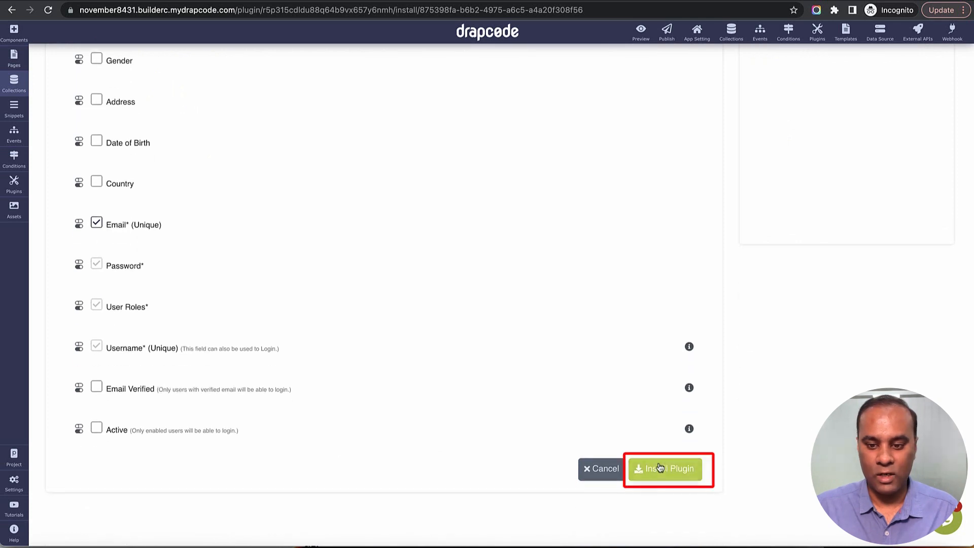
pyautogui.click(661, 468)
# Refresh the collections to reveal Role and User, then open the Role collection's data
pyautogui.scroll(-5, 649, 401)
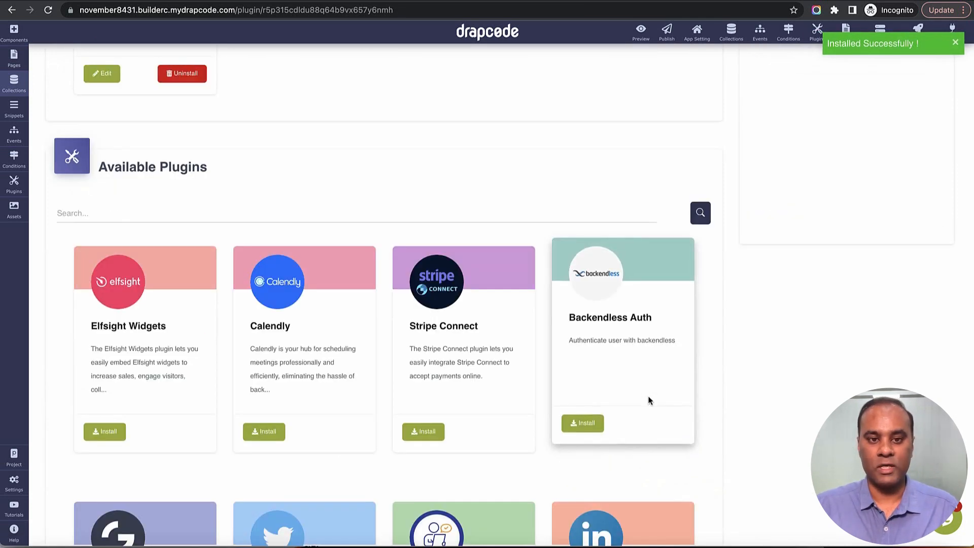
pyautogui.click(8, 81)
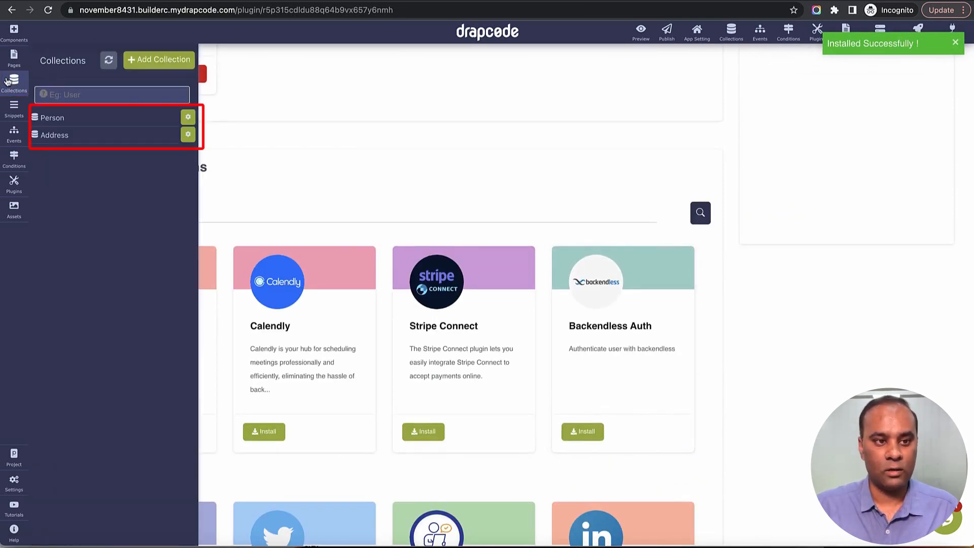
pyautogui.click(14, 57)
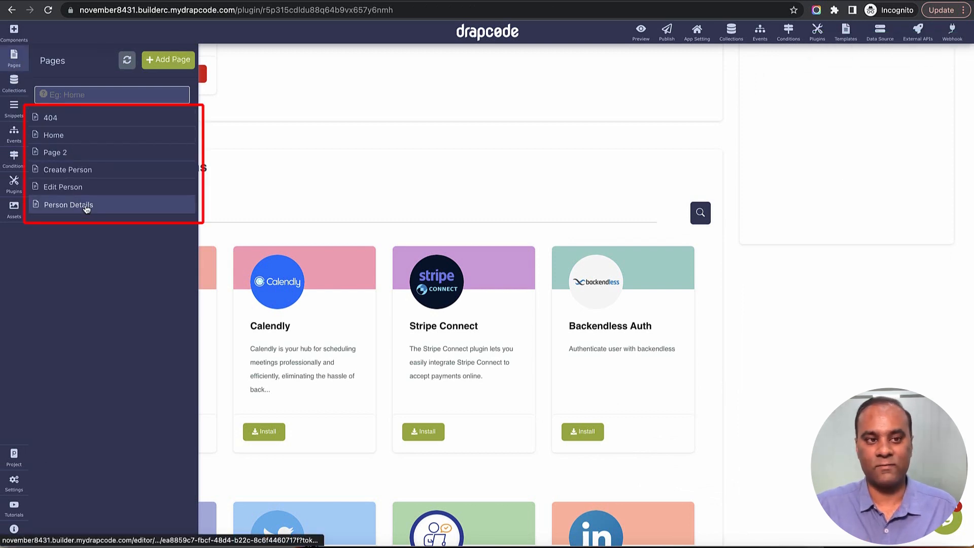
pyautogui.click(14, 81)
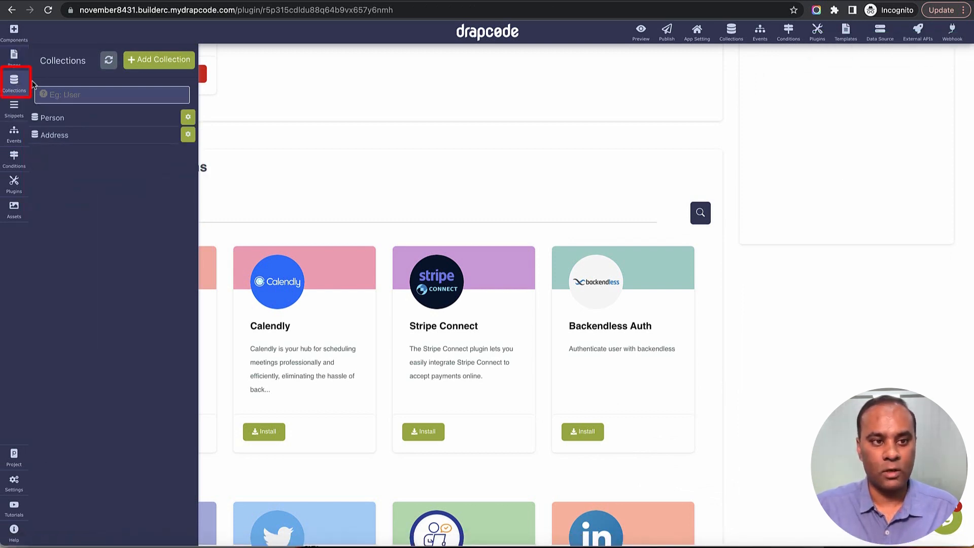
pyautogui.click(107, 62)
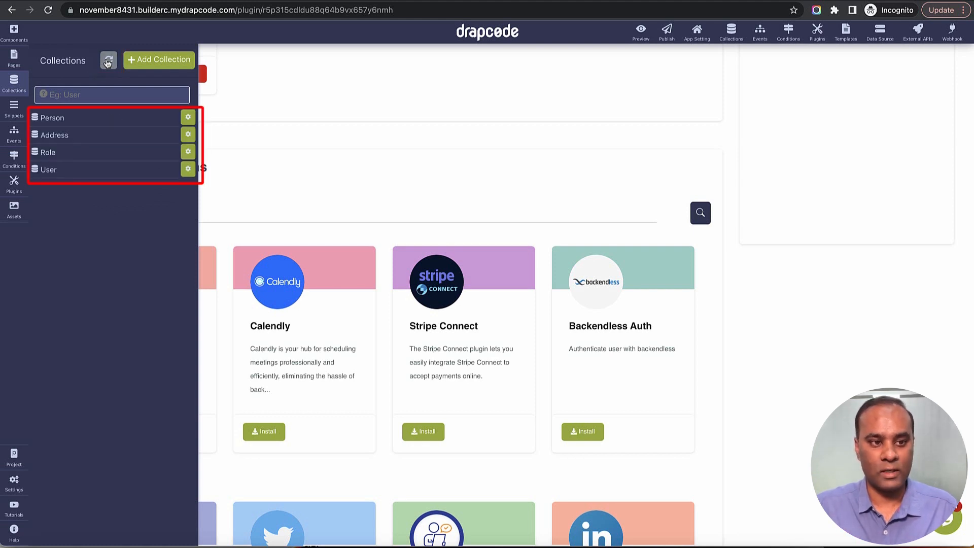
pyautogui.click(113, 157)
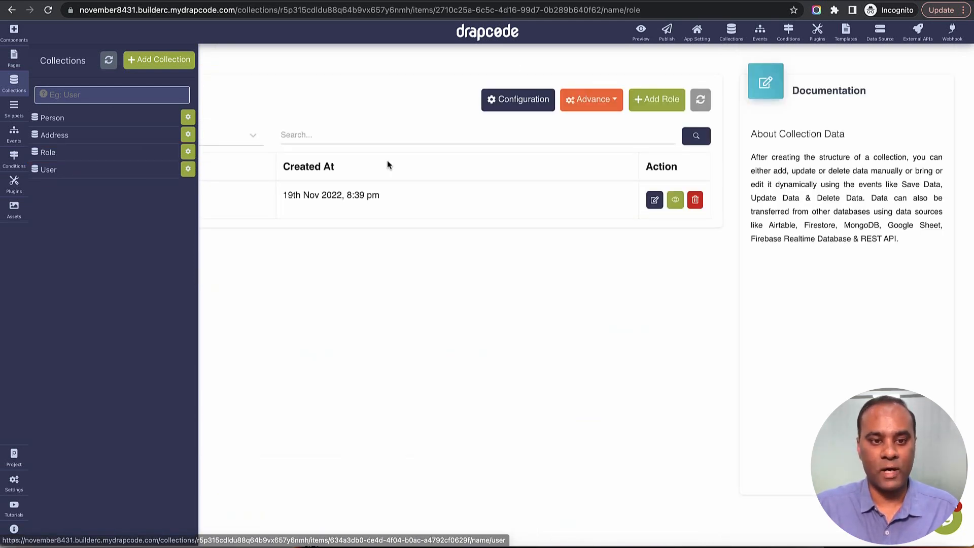
# Rename the existing User role to Person
pyautogui.moveTo(65, 198); pyautogui.dragTo(89, 201)
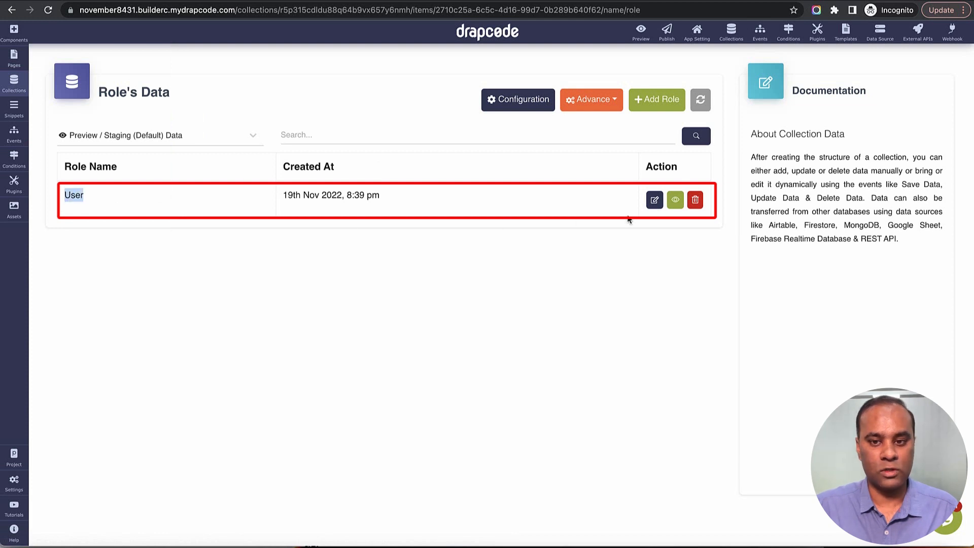
pyautogui.click(654, 200)
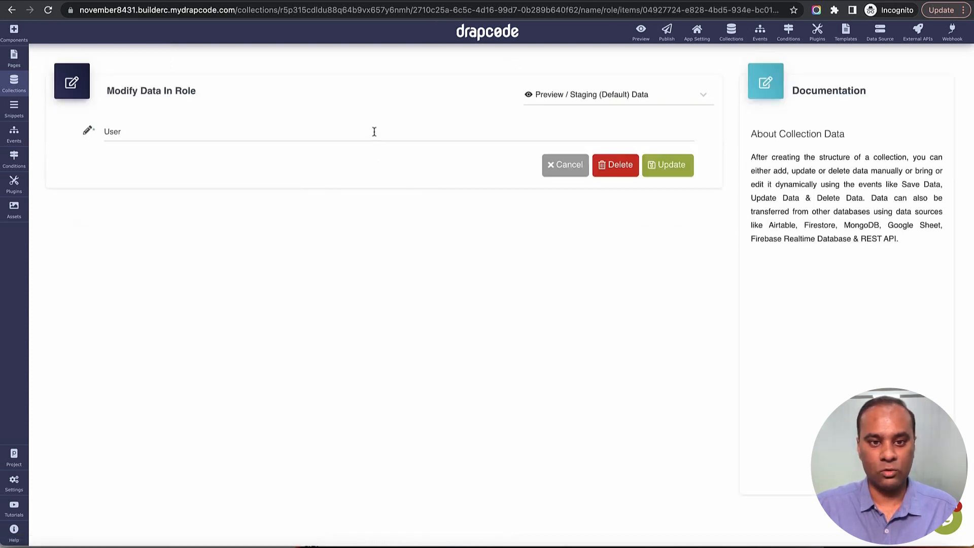
pyautogui.tripleClick(373, 131)
pyautogui.write('Person')
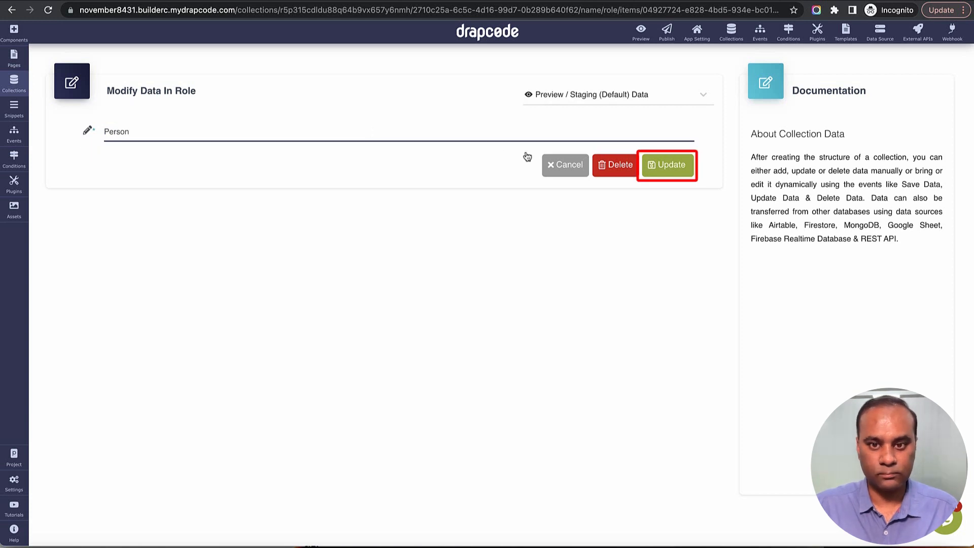
pyautogui.click(672, 168)
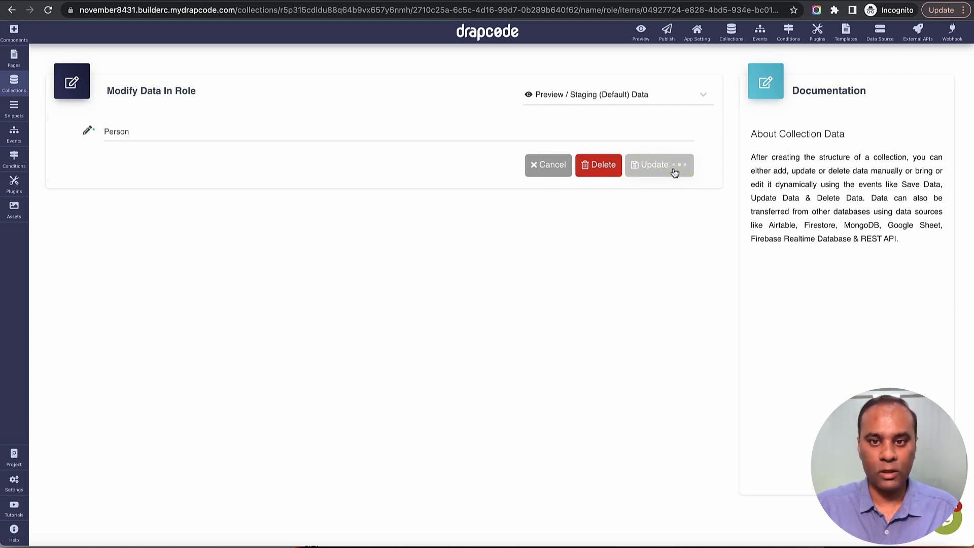
# Add a new role named Manager
pyautogui.click(668, 101)
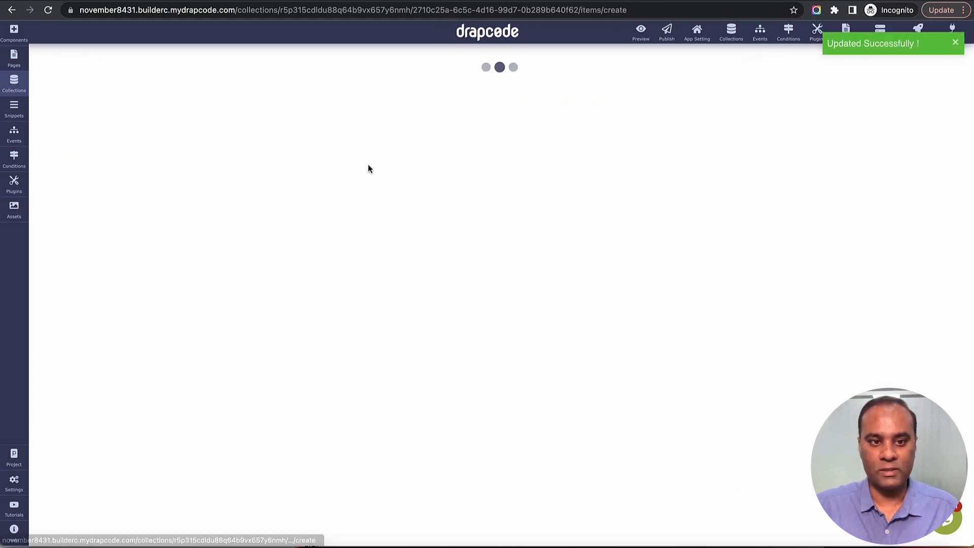
pyautogui.click(335, 139)
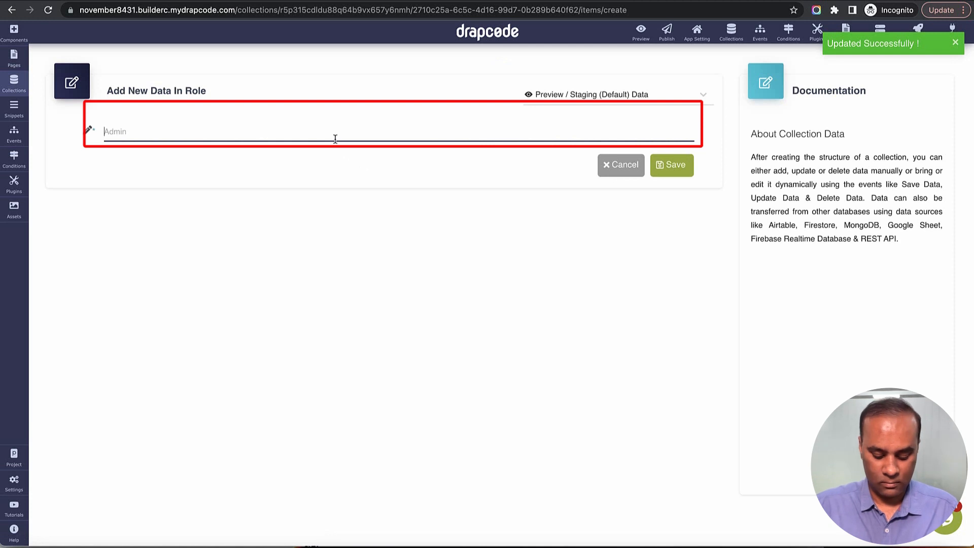
pyautogui.write('Manager')
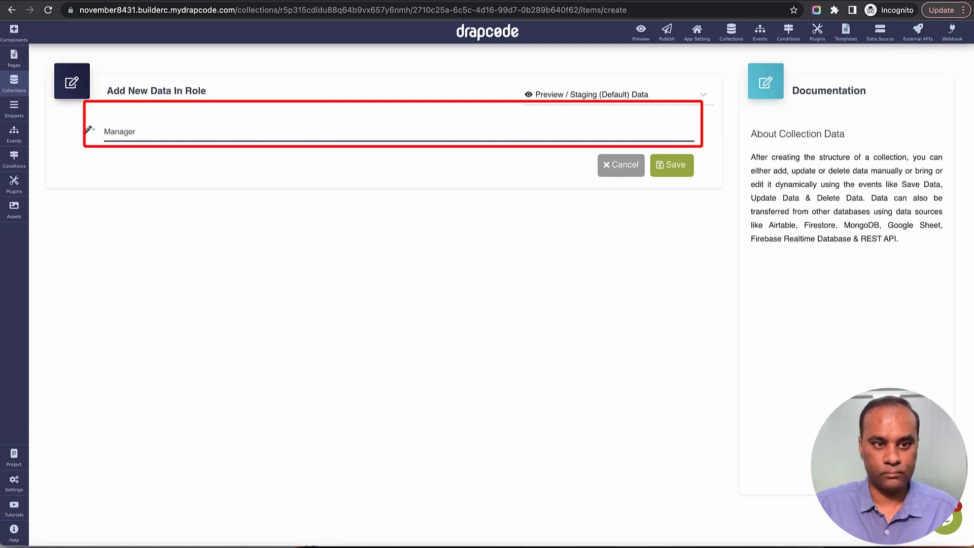
pyautogui.click(673, 172)
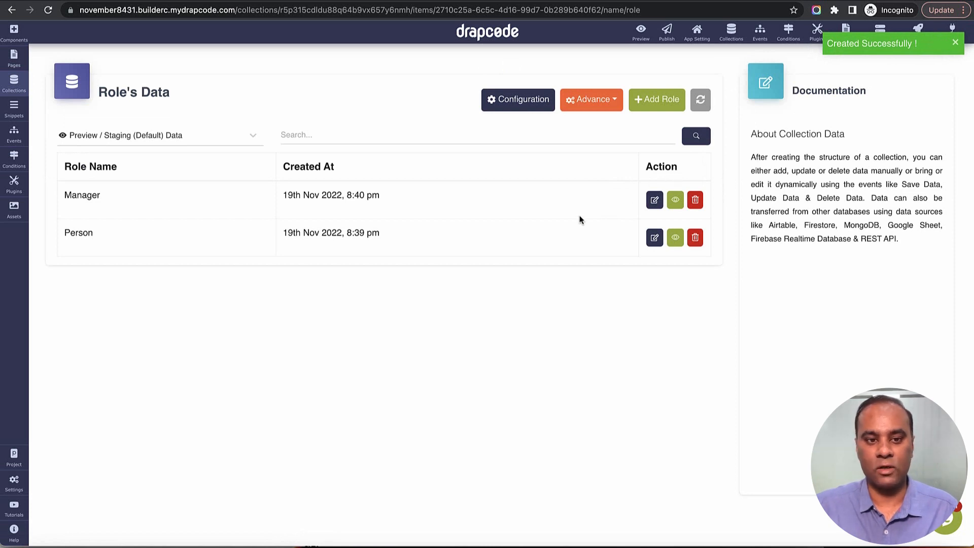
# Refresh the pages list and open the new Login page in the editor
pyautogui.click(13, 59)
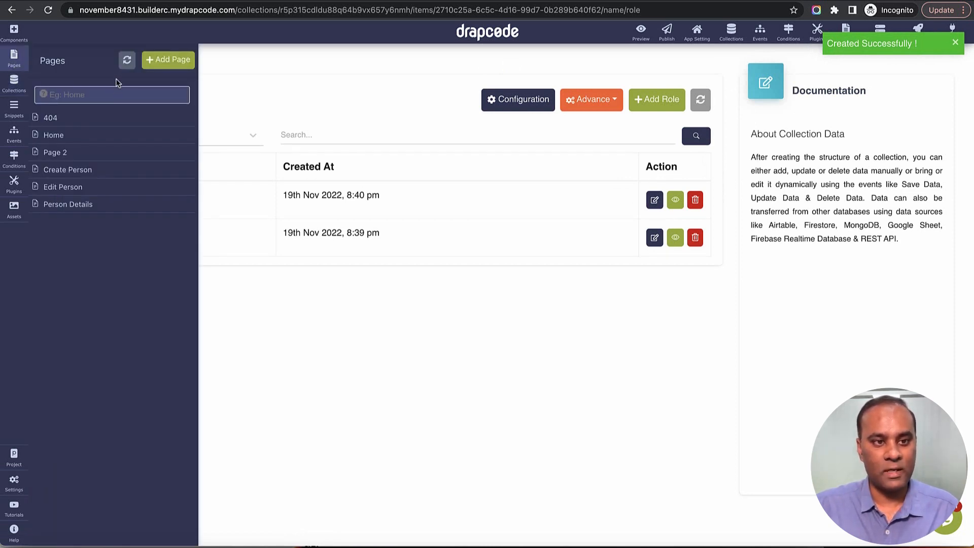
pyautogui.click(126, 62)
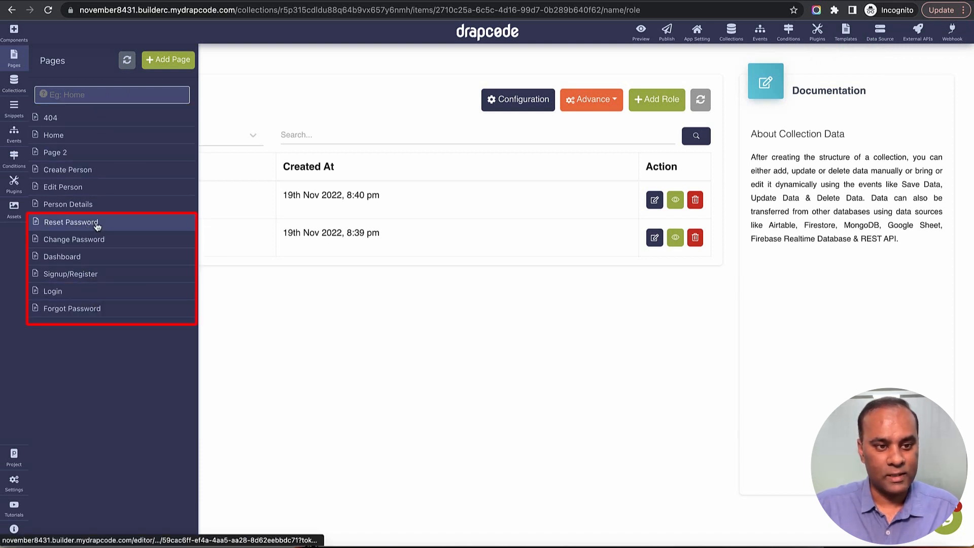
pyautogui.click(72, 292)
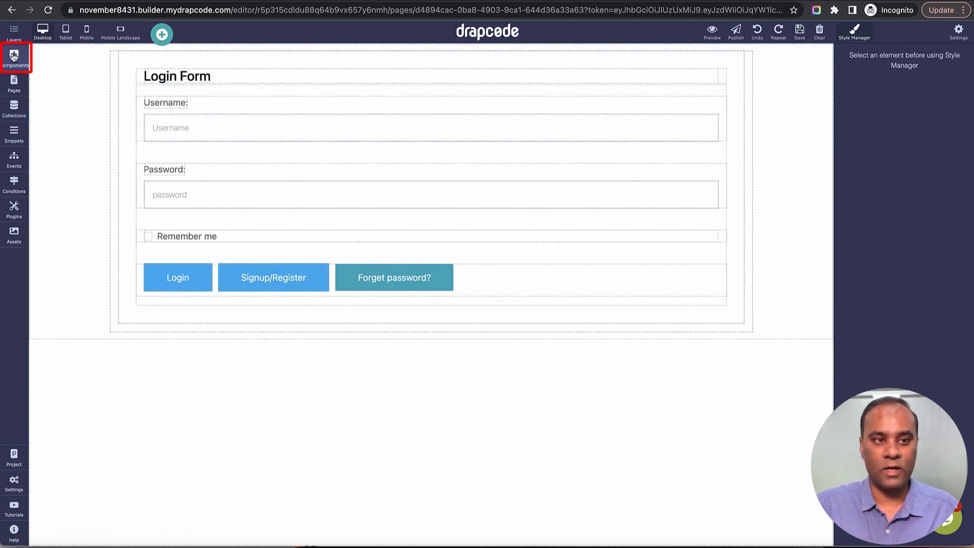
# Replace the sample heading with a Navbar block at the top of the Login page
pyautogui.click(14, 57)
pyautogui.moveTo(50, 145); pyautogui.dragTo(284, 48)
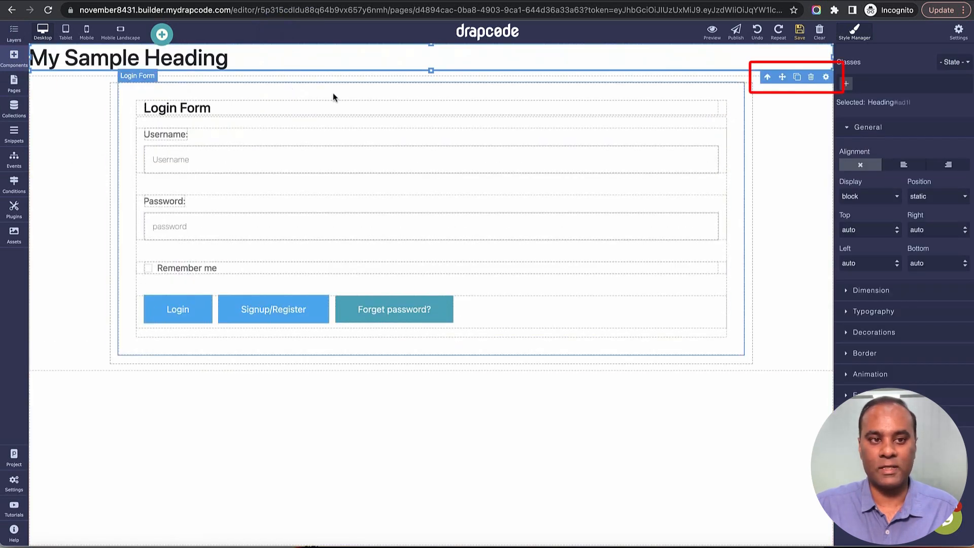
pyautogui.click(810, 77)
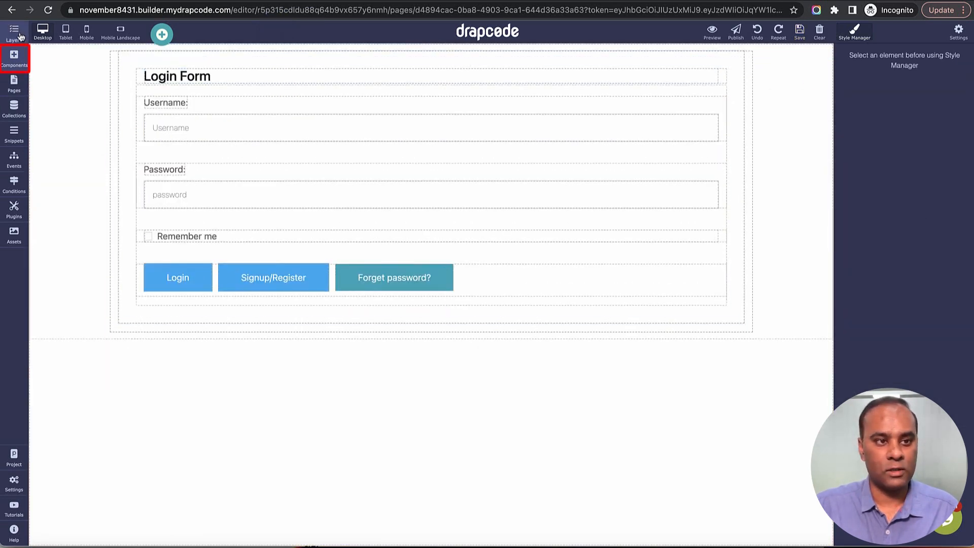
pyautogui.click(14, 55)
pyautogui.moveTo(147, 133); pyautogui.dragTo(292, 49)
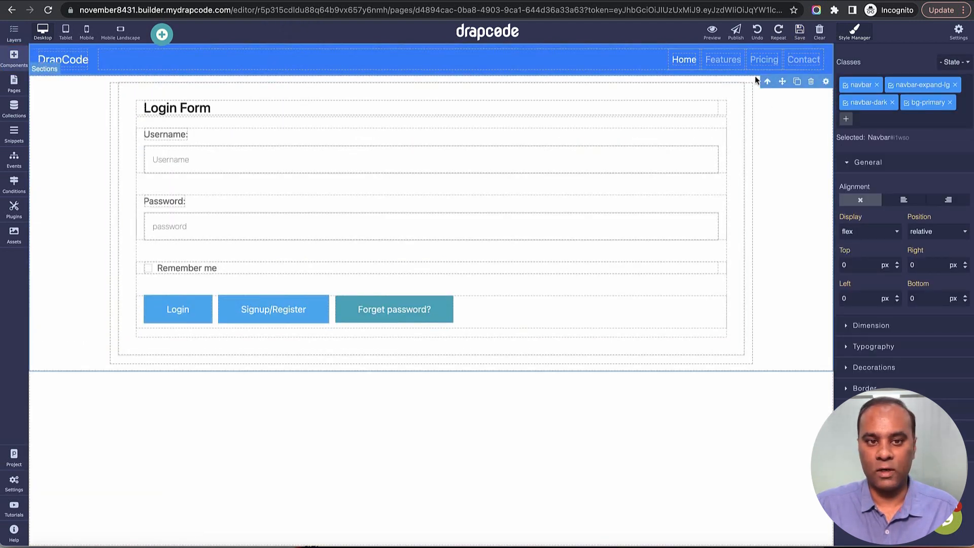
pyautogui.click(747, 122)
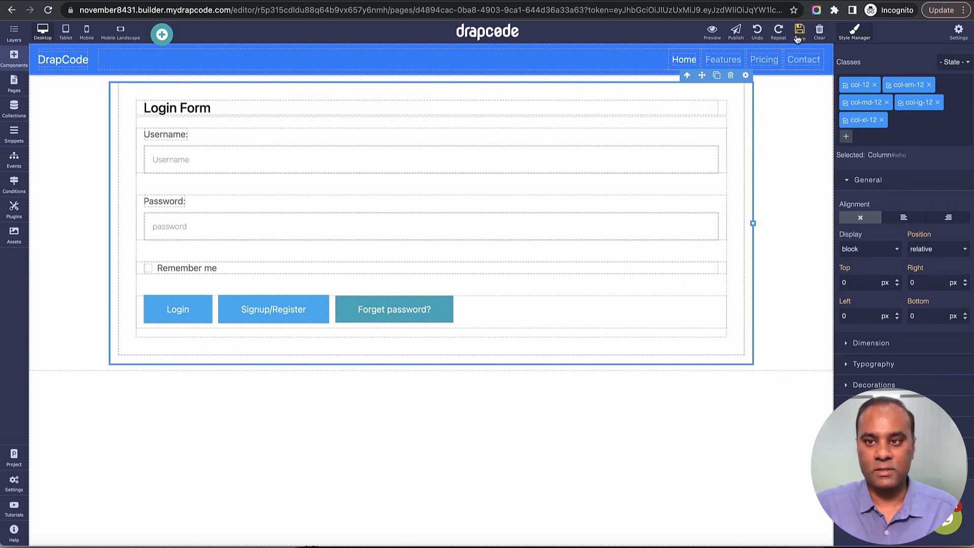
pyautogui.click(16, 85)
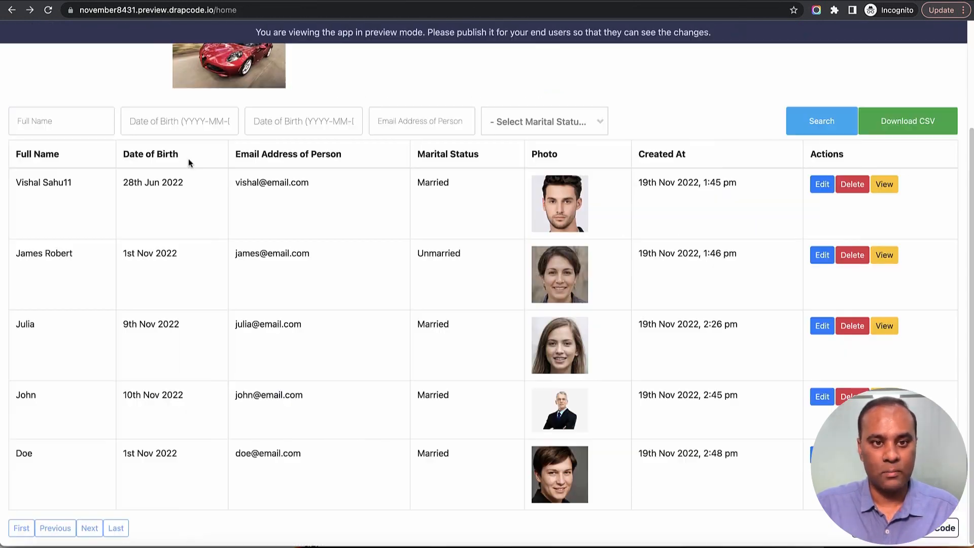
# Restrict the Create Person page's access to Users with Person Role and save
pyautogui.scroll(3, 333, 132)
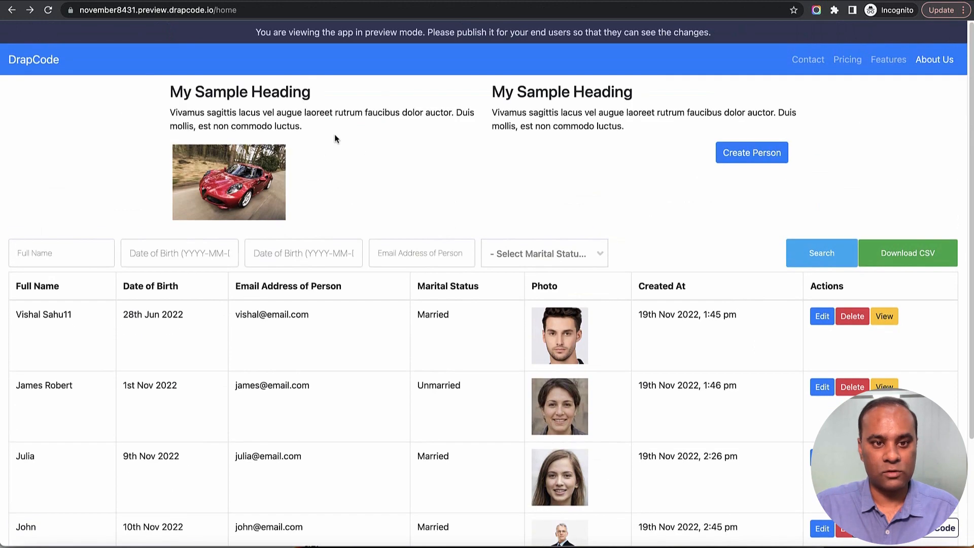
pyautogui.click(746, 159)
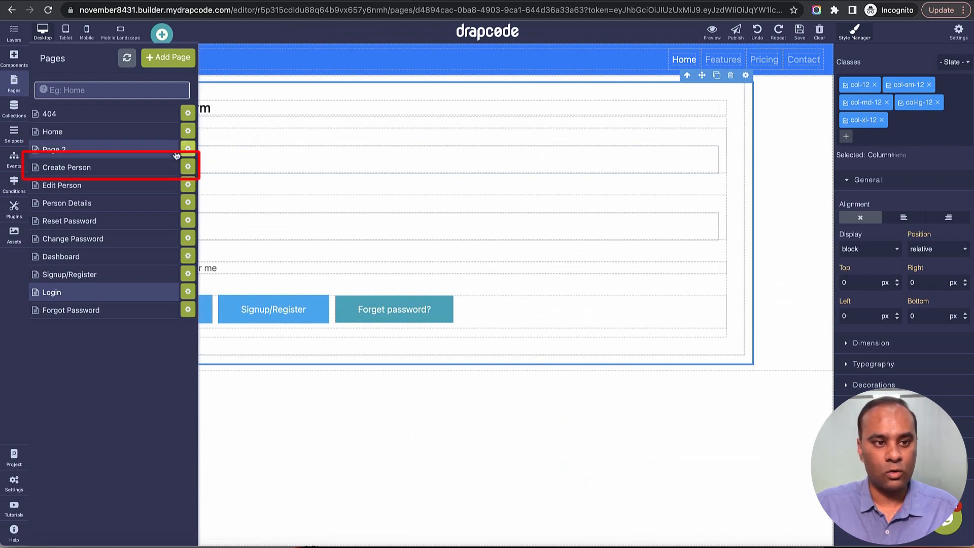
pyautogui.click(187, 167)
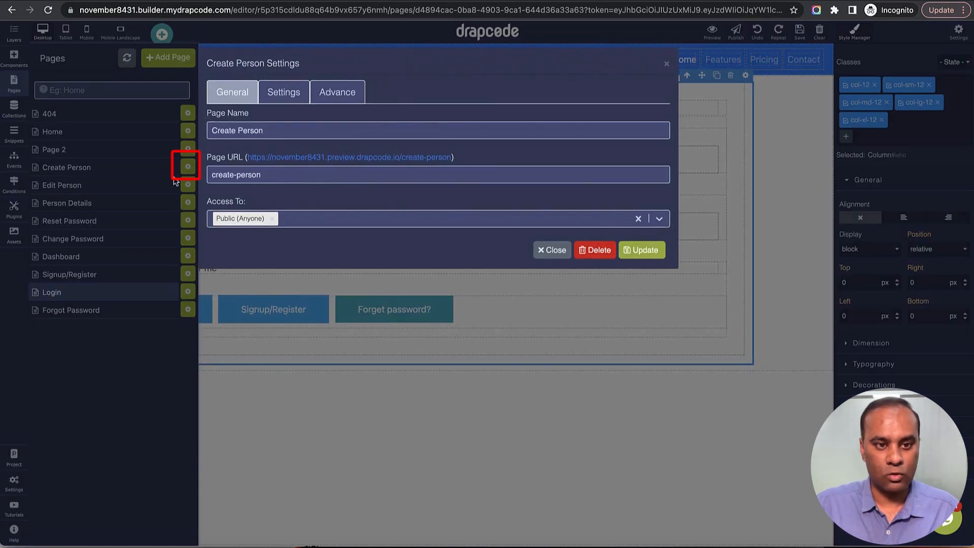
pyautogui.moveTo(208, 203); pyautogui.dragTo(300, 209)
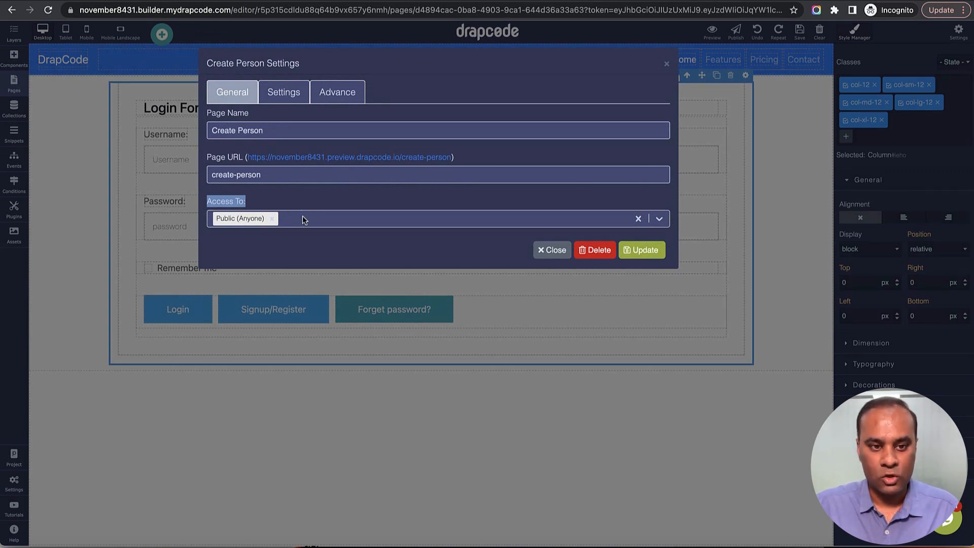
pyautogui.click(304, 221)
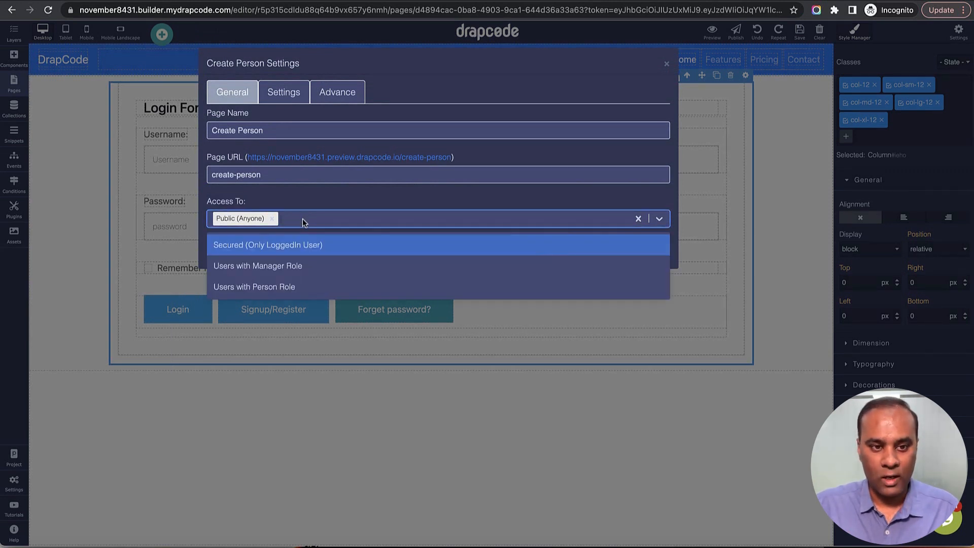
pyautogui.click(304, 286)
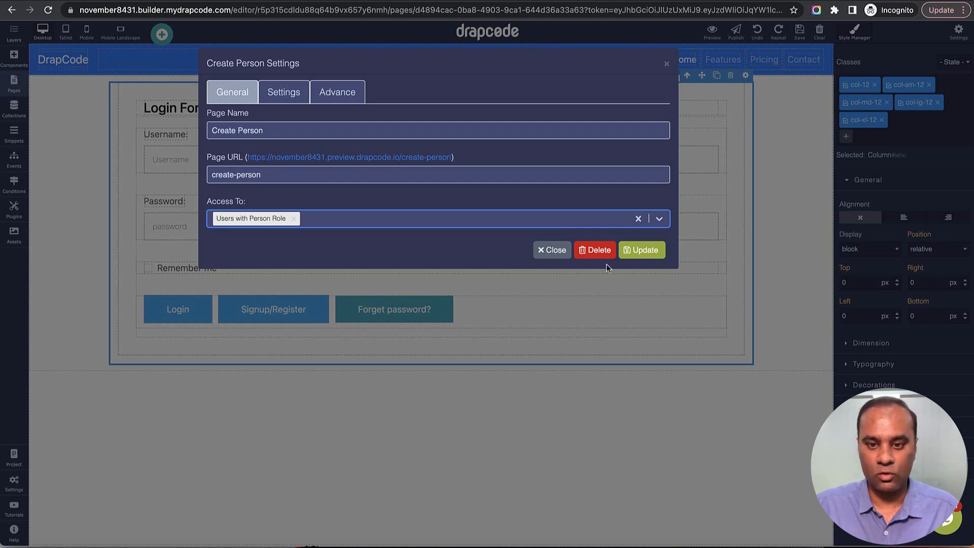
pyautogui.click(644, 250)
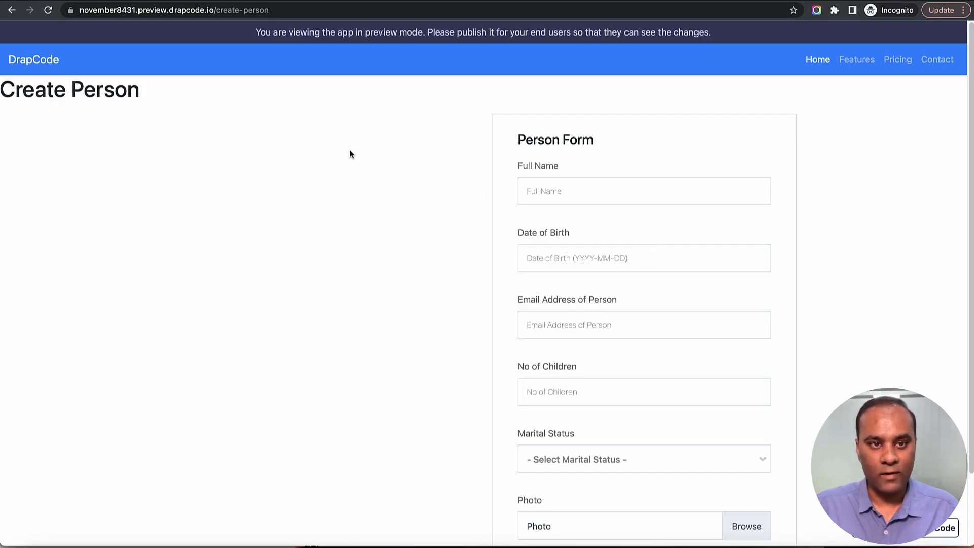
# Reload the Create Person preview and confirm it redirects to the Login page
pyautogui.click(307, 14)
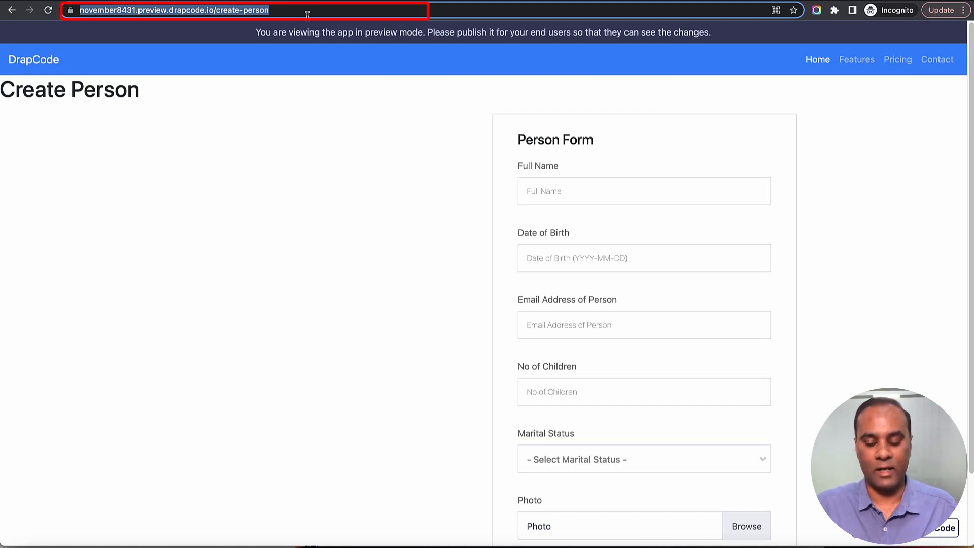
pyautogui.press('Return')
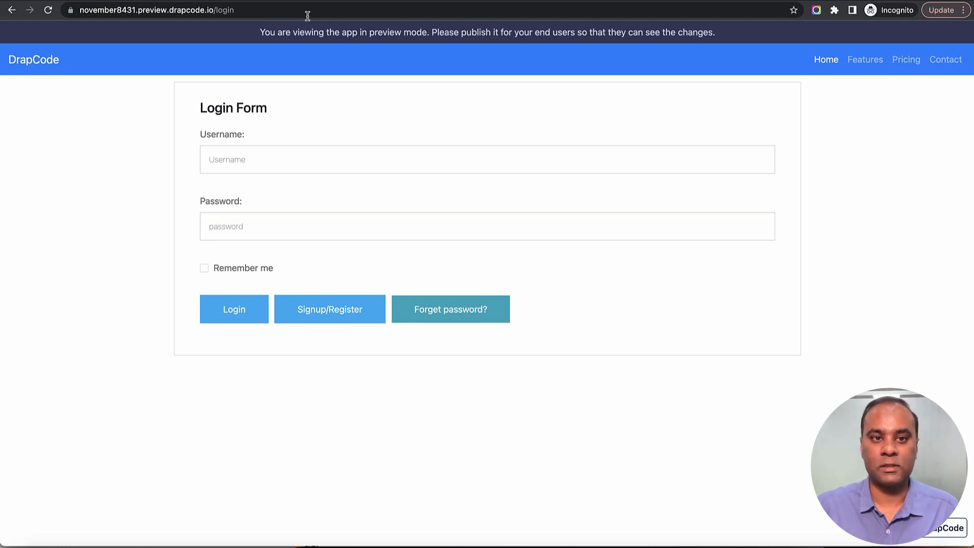
pyautogui.hotkey('ctrl', 'Tab')
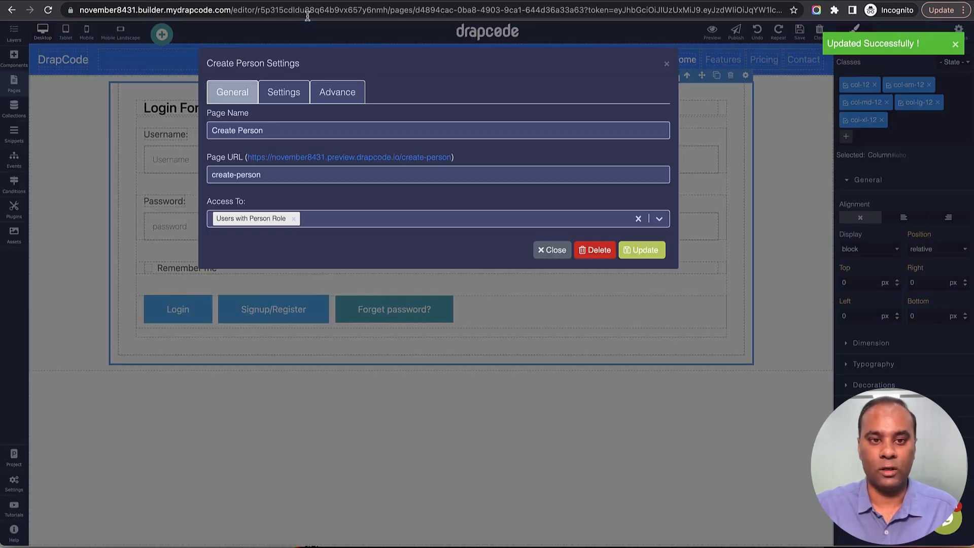
# Restrict the Edit Person page's access to Users with Manager Role and save
pyautogui.click(666, 64)
pyautogui.click(13, 84)
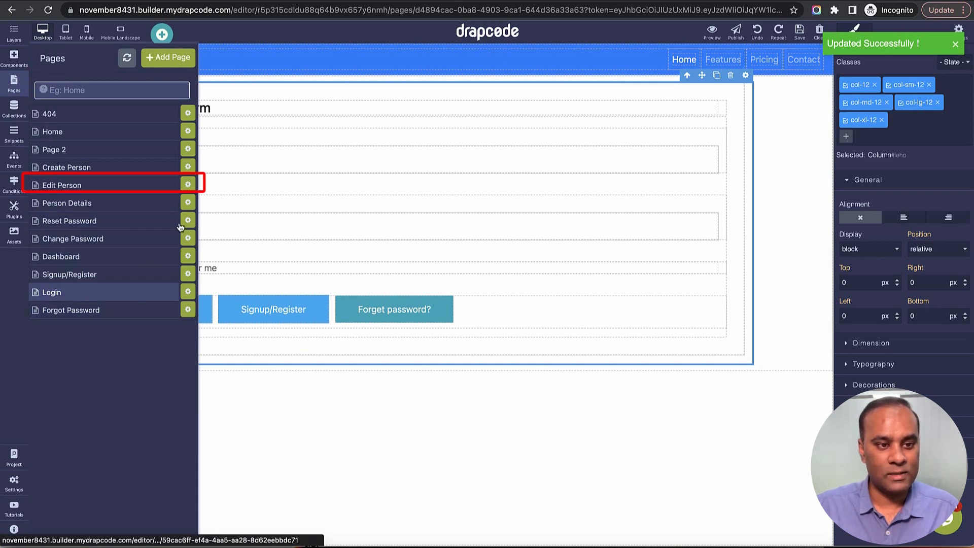
pyautogui.click(188, 184)
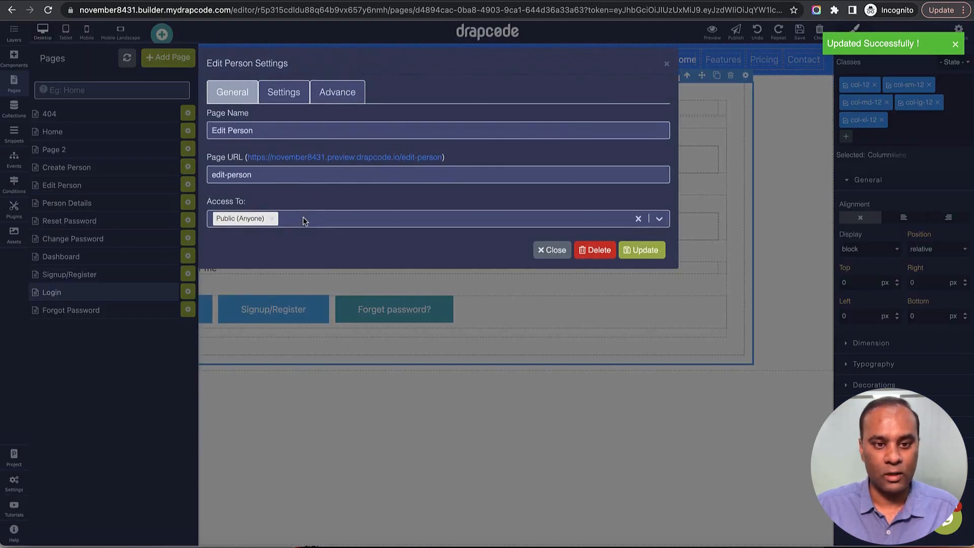
pyautogui.click(303, 221)
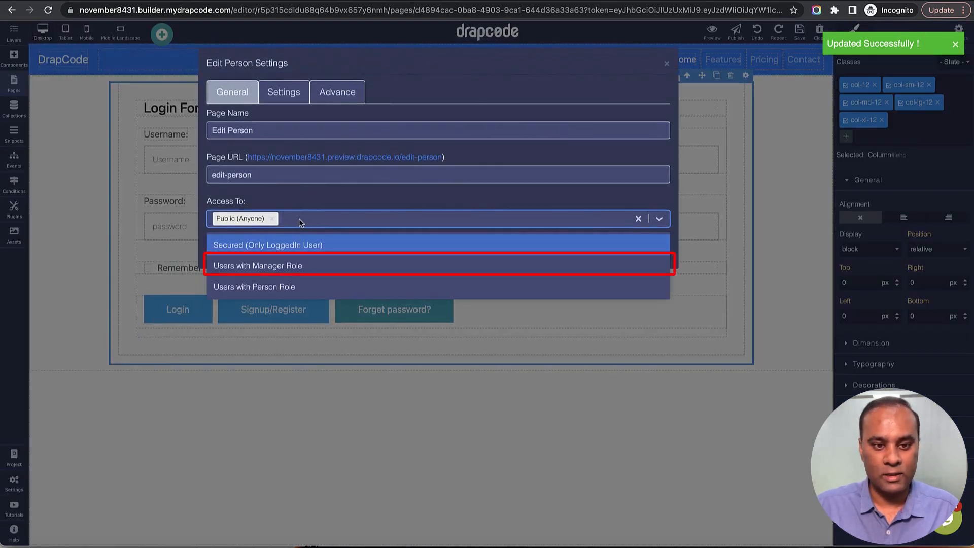
pyautogui.click(300, 268)
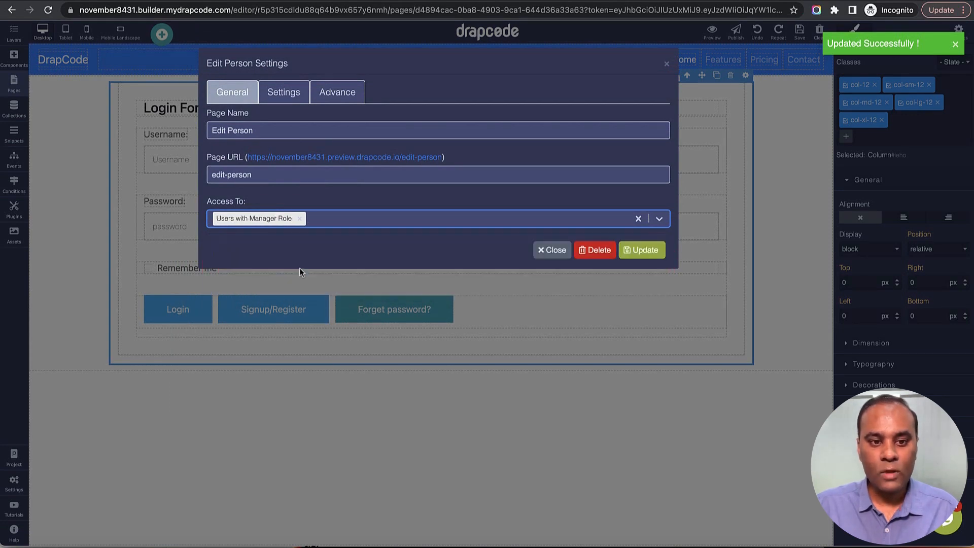
pyautogui.click(627, 256)
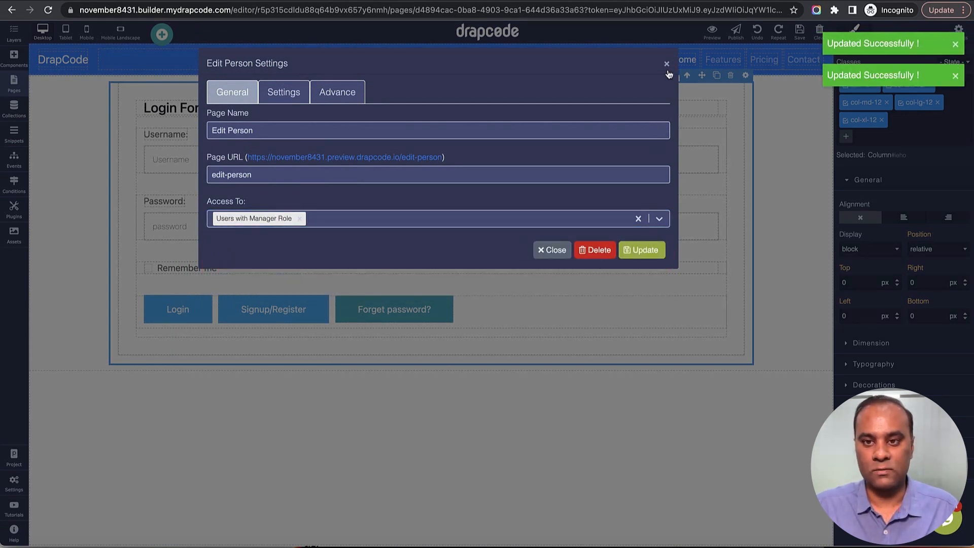
pyautogui.click(666, 65)
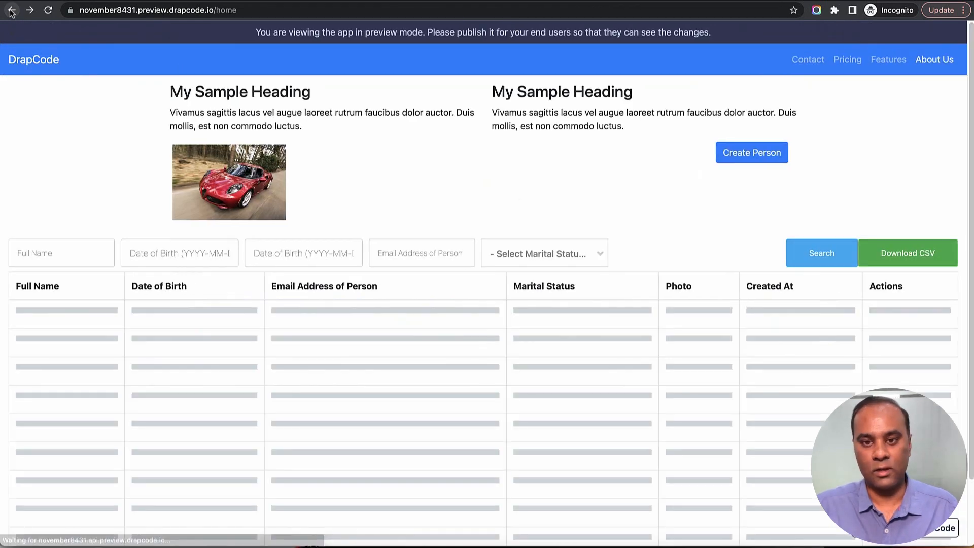
# Delete the Log The User In step from the Login event workflow
pyautogui.click(11, 10)
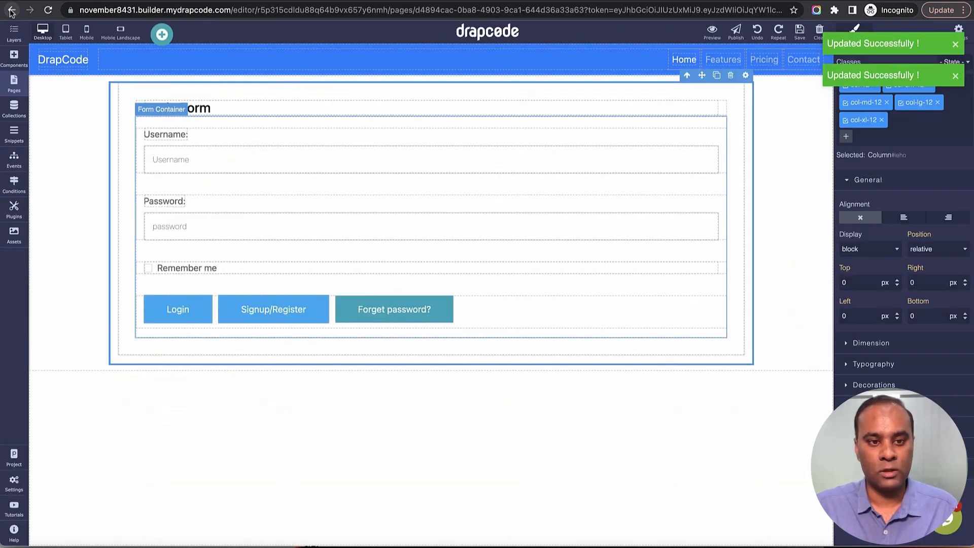
pyautogui.click(14, 167)
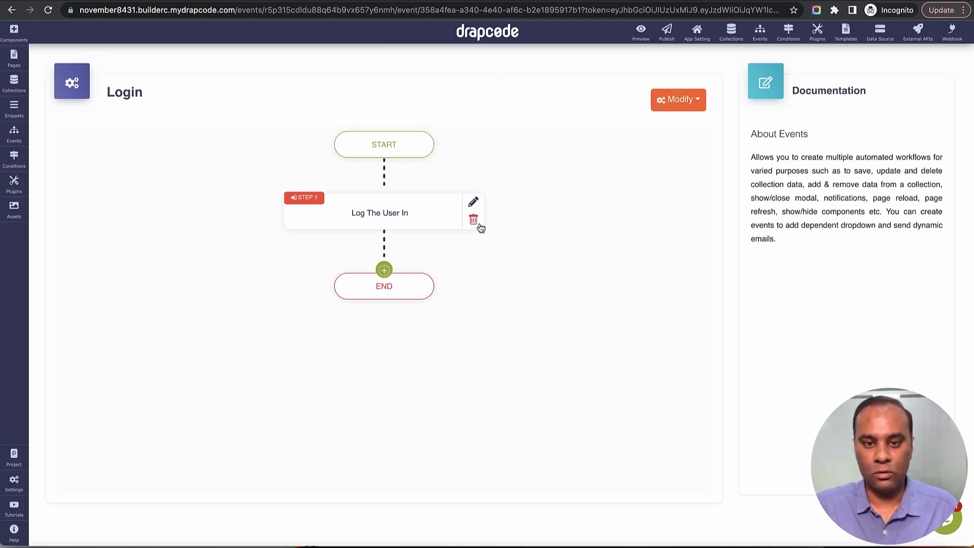
pyautogui.click(473, 203)
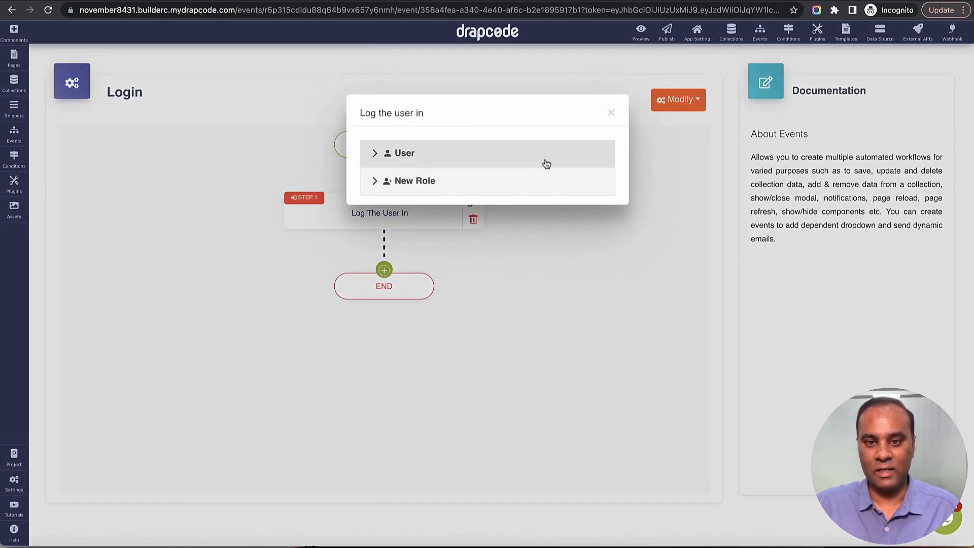
pyautogui.click(610, 113)
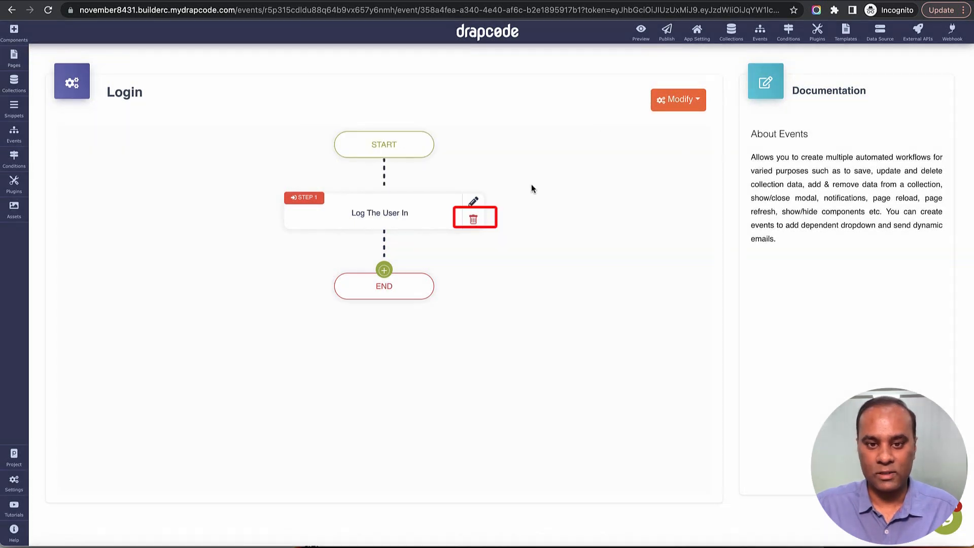
pyautogui.click(473, 219)
pyautogui.click(439, 333)
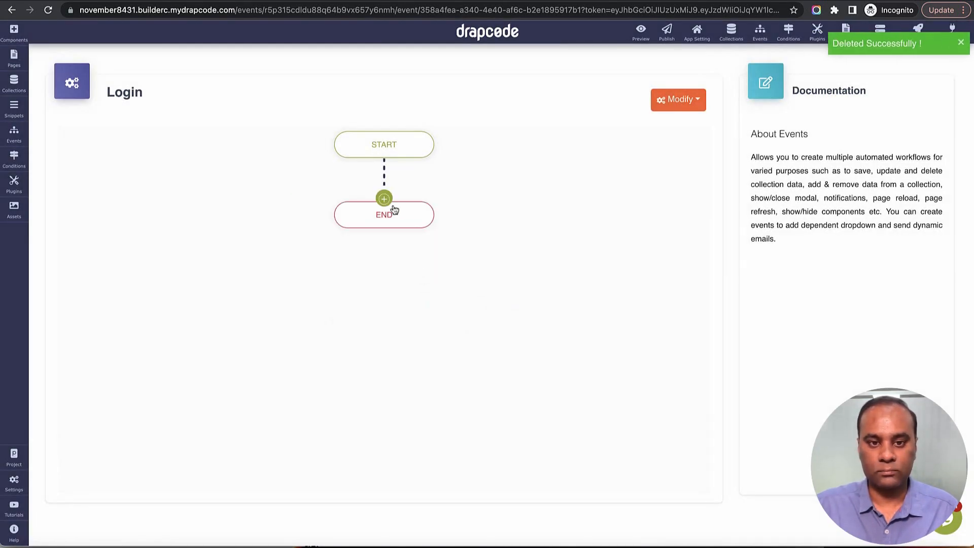
pyautogui.click(384, 199)
# Add a Login User step sending Person users to the Home page with a success message
pyautogui.moveTo(411, 224)
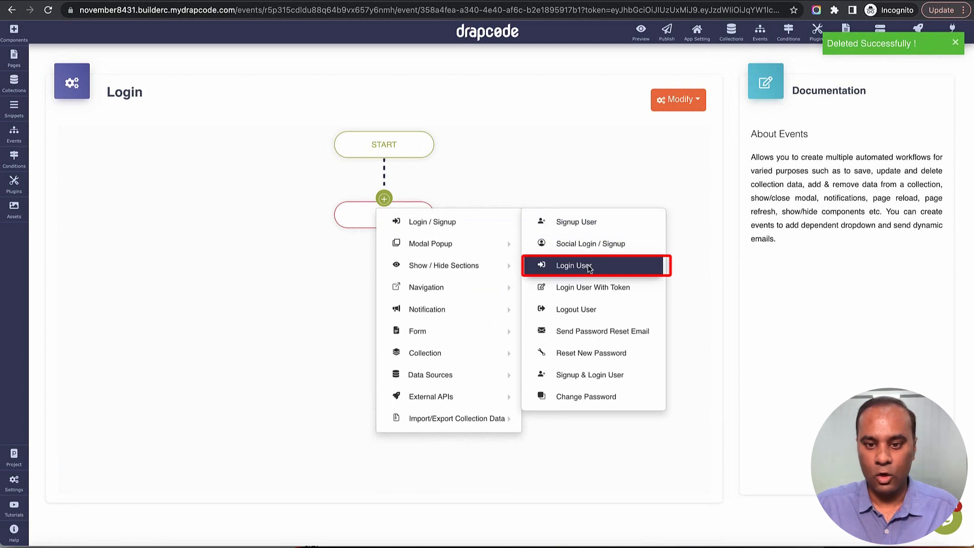
pyautogui.click(573, 266)
pyautogui.click(450, 157)
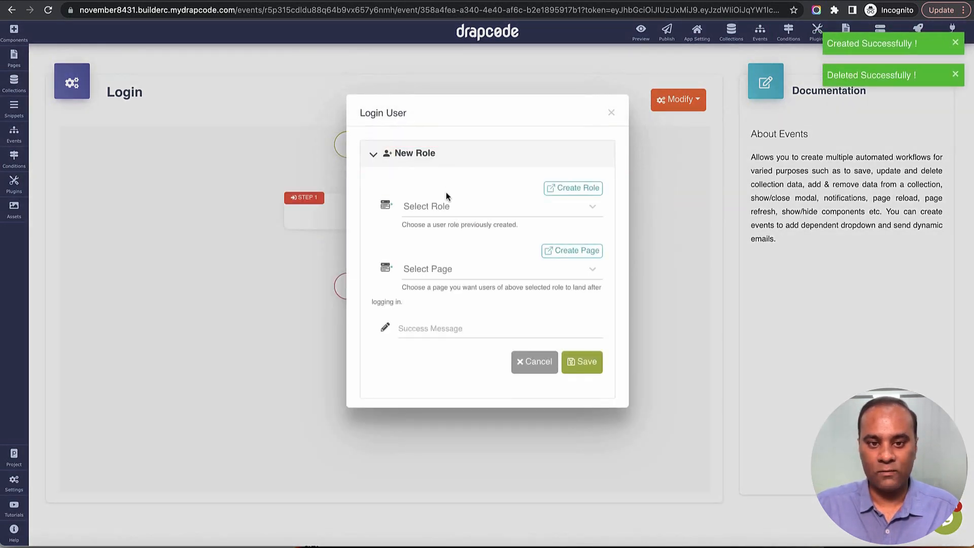
pyautogui.click(445, 206)
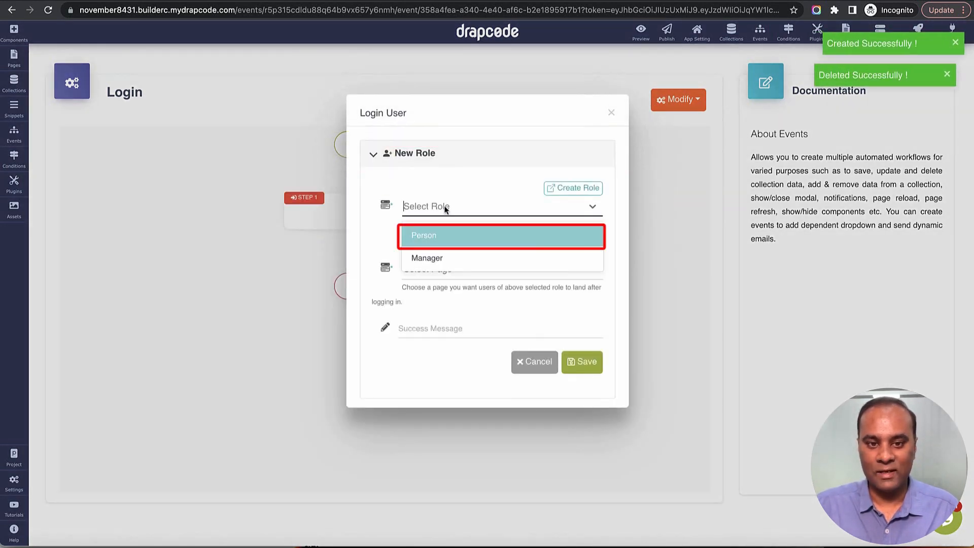
pyautogui.click(441, 235)
pyautogui.click(441, 270)
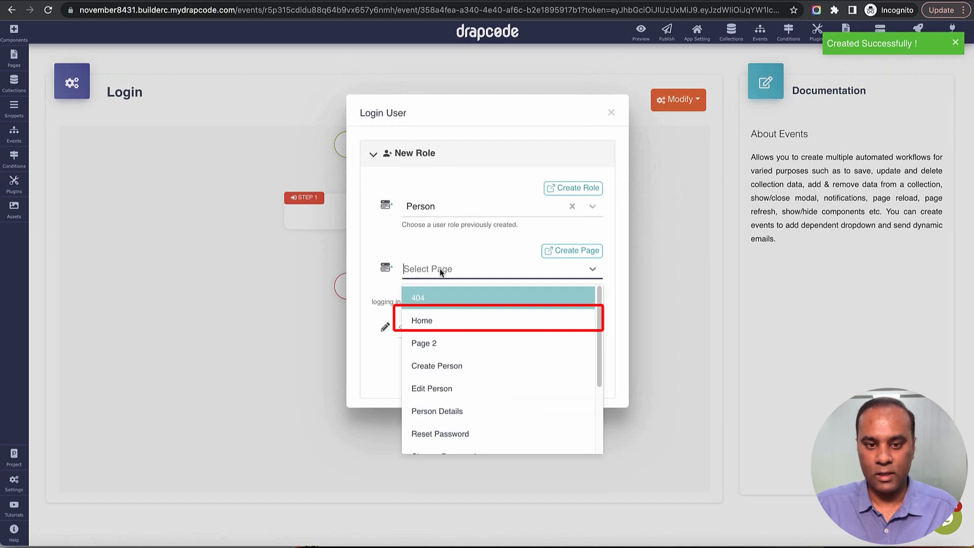
pyautogui.click(448, 317)
pyautogui.click(449, 327)
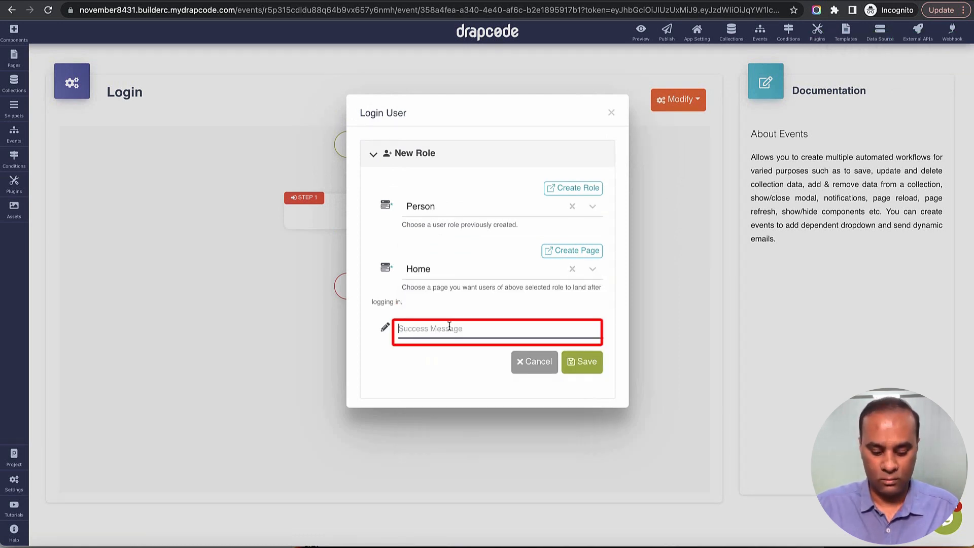
pyautogui.write('Success')
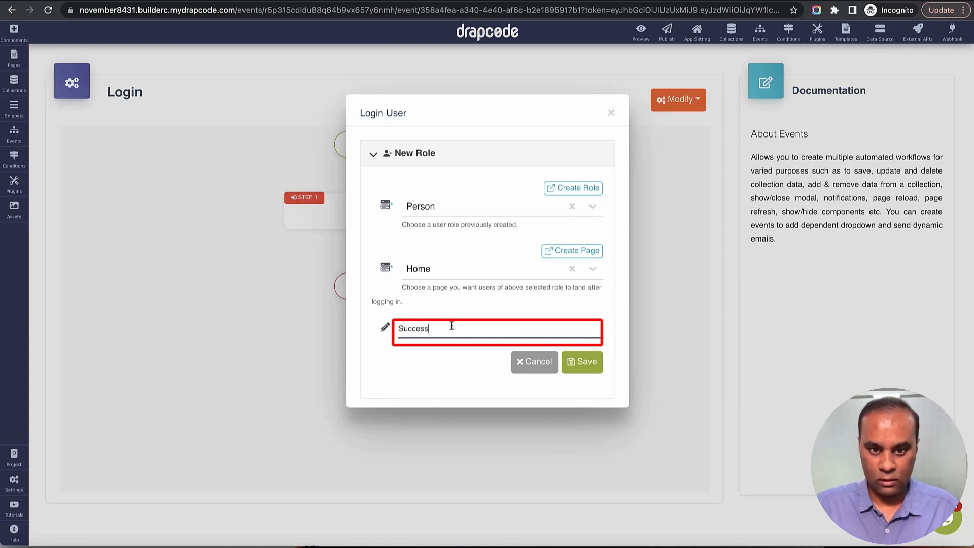
pyautogui.click(582, 360)
# Add a Manager role entry landing on Dashboard with the message 'Manager Success'
pyautogui.click(422, 193)
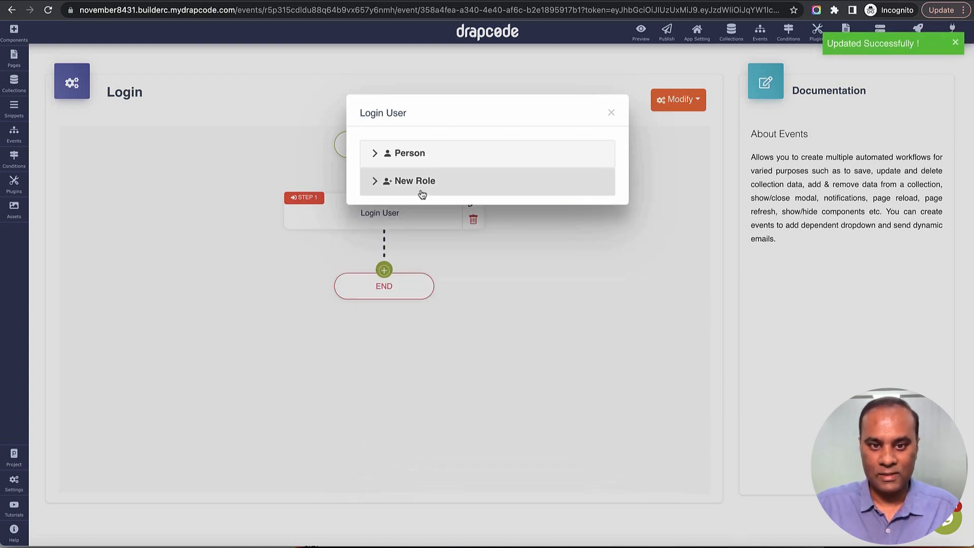
pyautogui.click(418, 192)
pyautogui.click(421, 235)
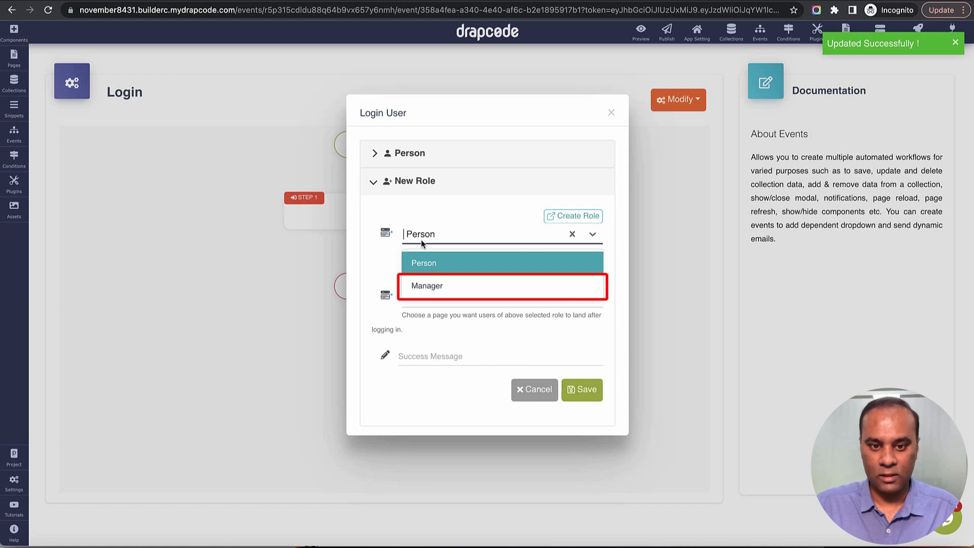
pyautogui.click(425, 282)
pyautogui.click(426, 293)
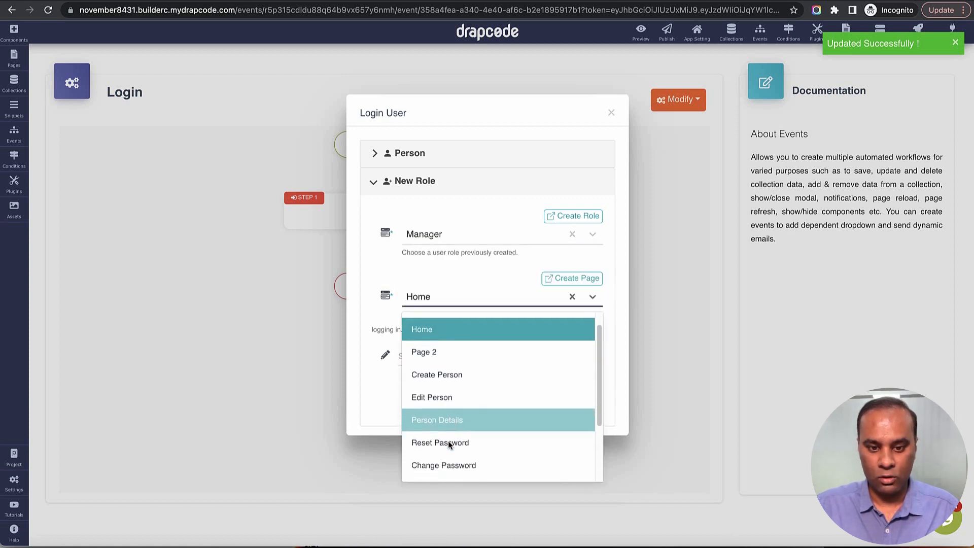
pyautogui.scroll(-3, 448, 441)
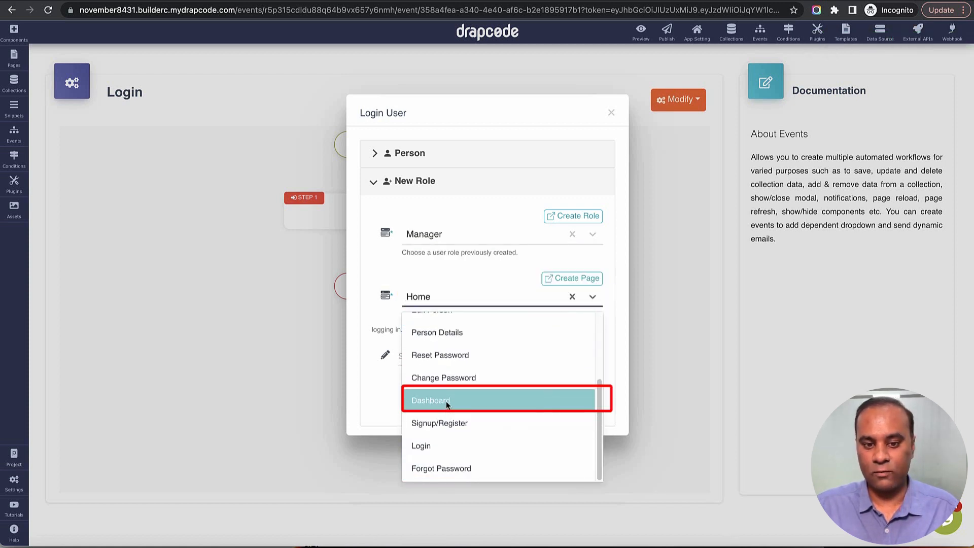
pyautogui.click(446, 401)
pyautogui.click(435, 355)
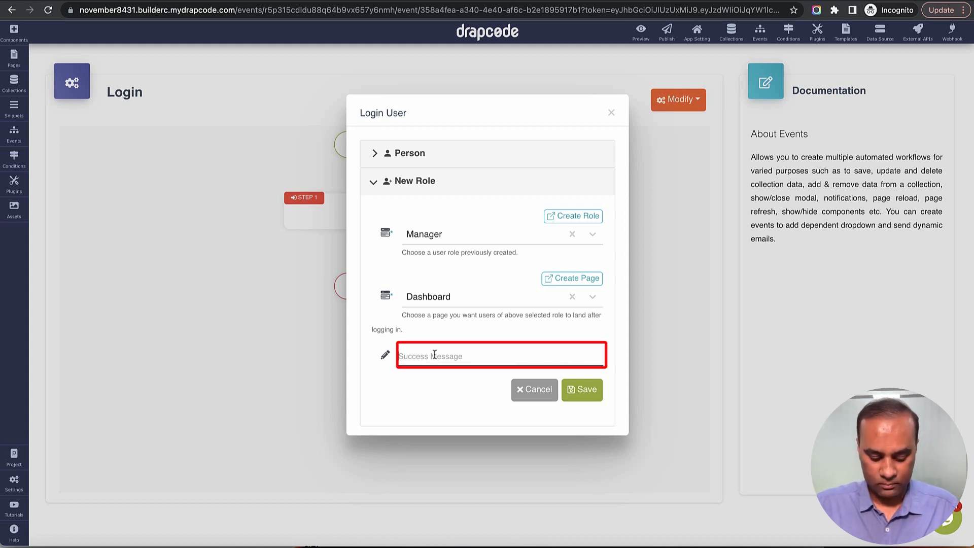
pyautogui.write('Manag')
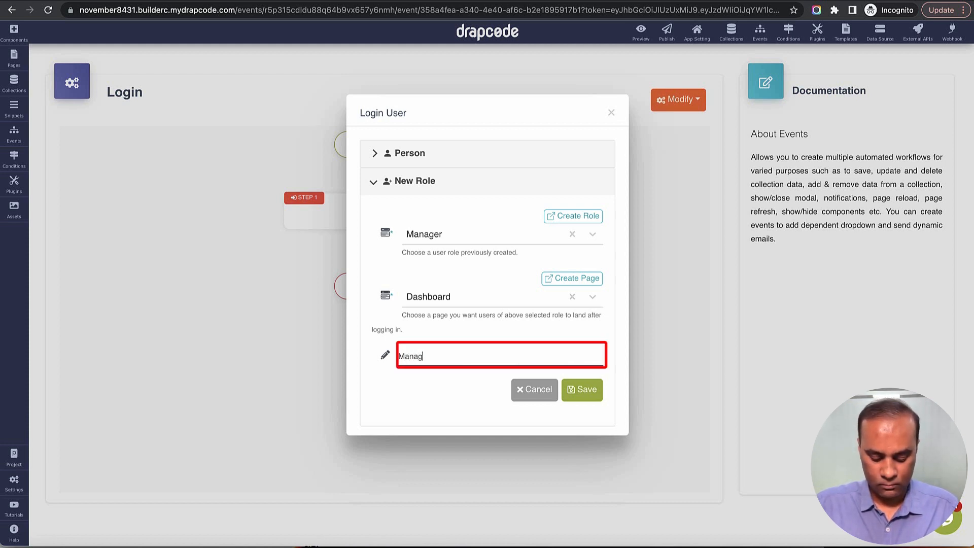
pyautogui.write('er Succes')
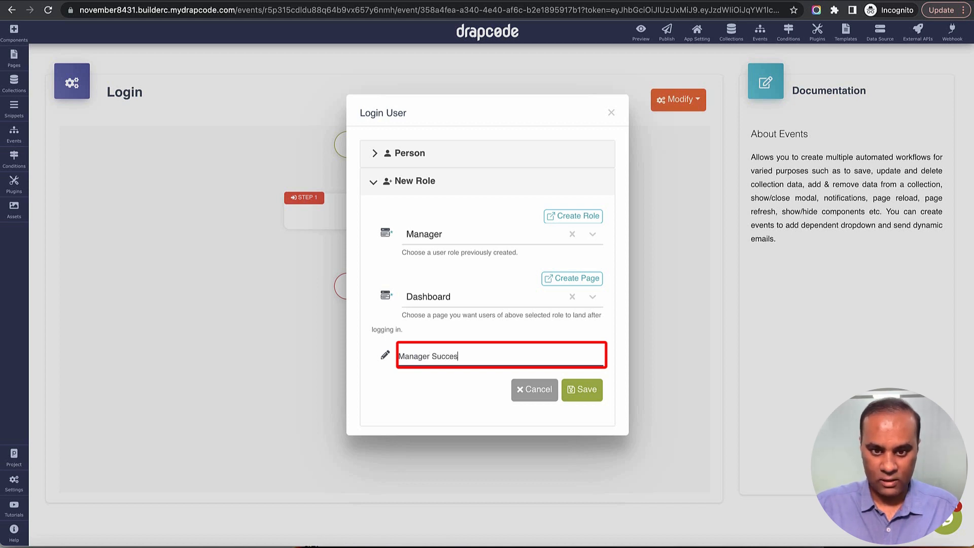
pyautogui.write('s')
pyautogui.click(576, 392)
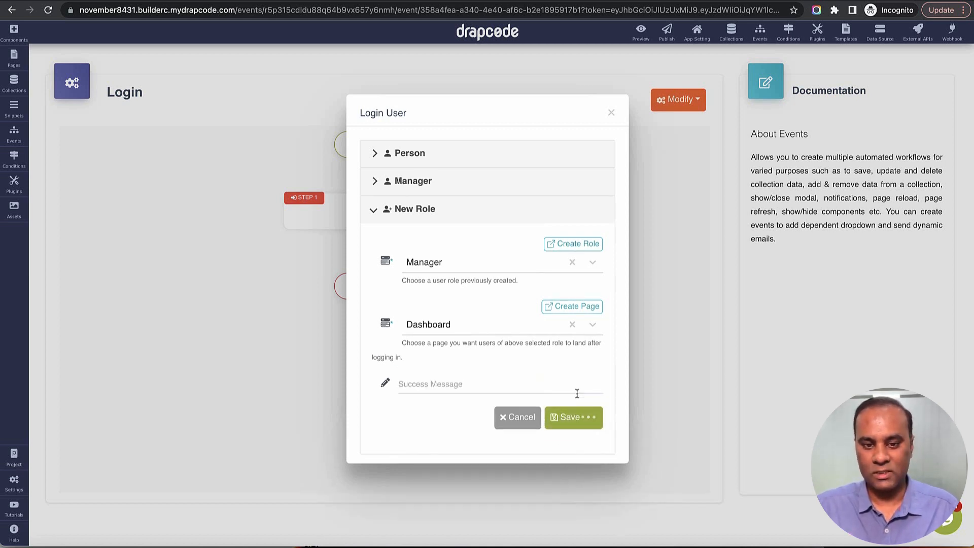
pyautogui.click(612, 113)
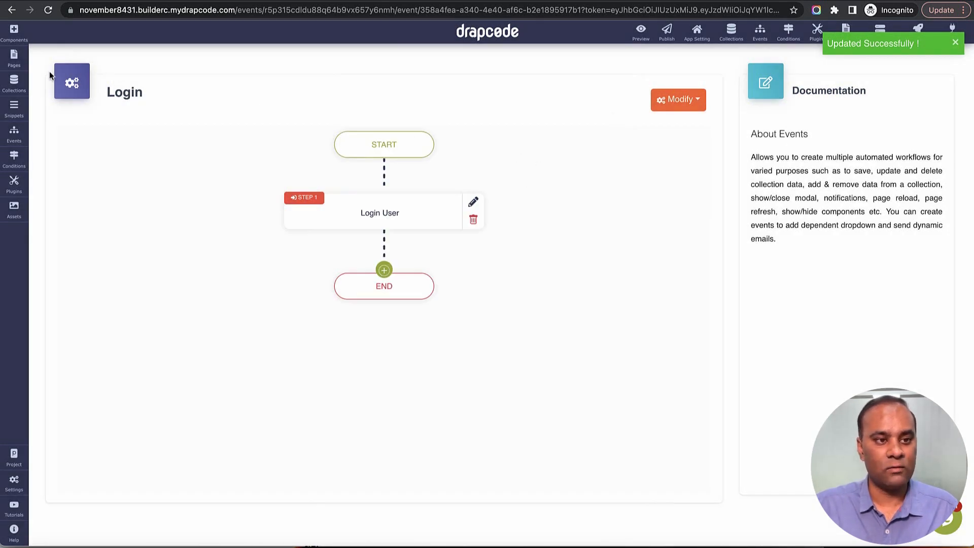
# In the Signup/Register event, set the Sign Up User step's sign-up role to Manager
pyautogui.click(18, 64)
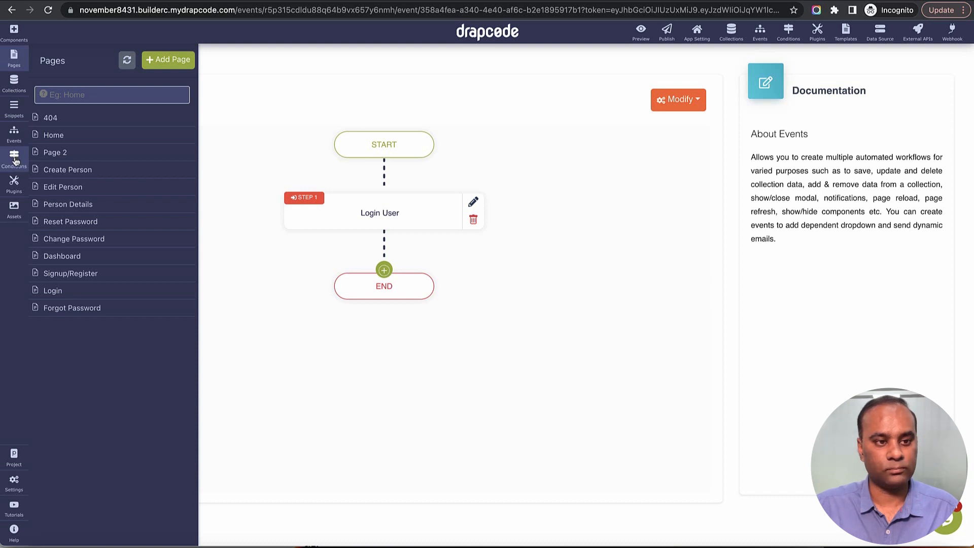
pyautogui.click(15, 142)
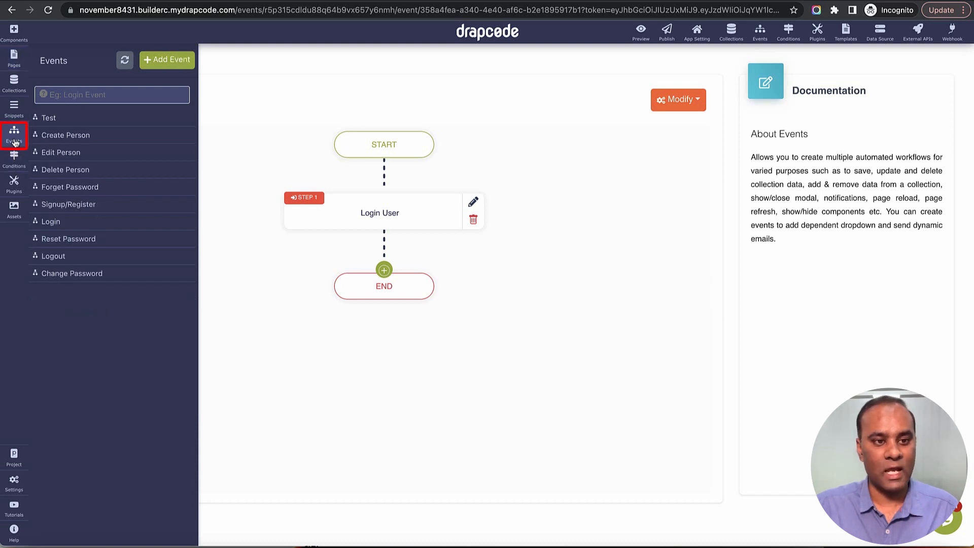
pyautogui.click(63, 208)
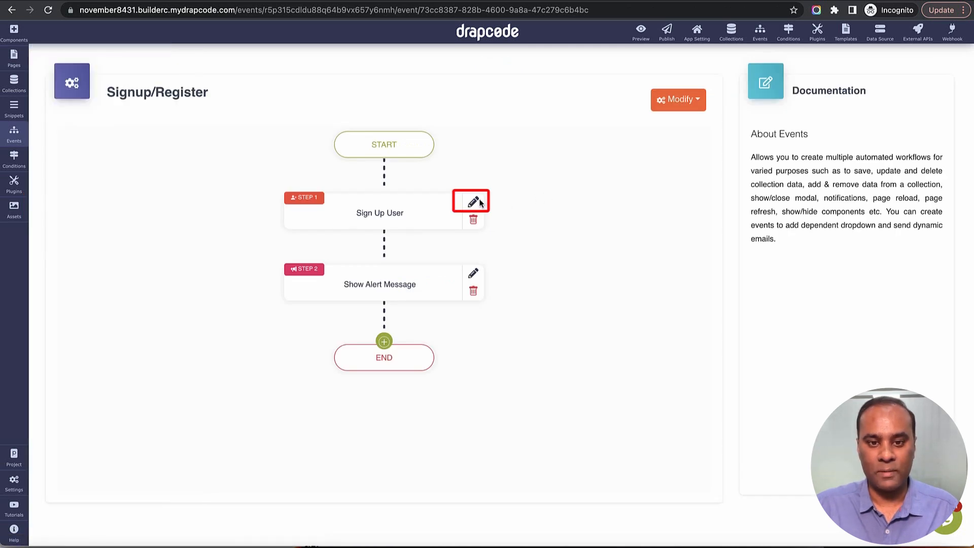
pyautogui.click(478, 202)
pyautogui.click(467, 162)
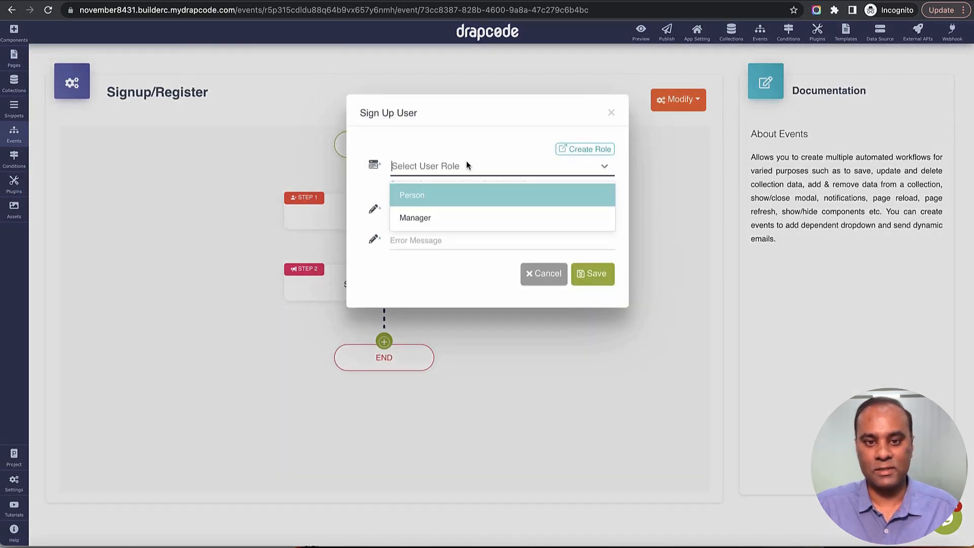
pyautogui.click(452, 196)
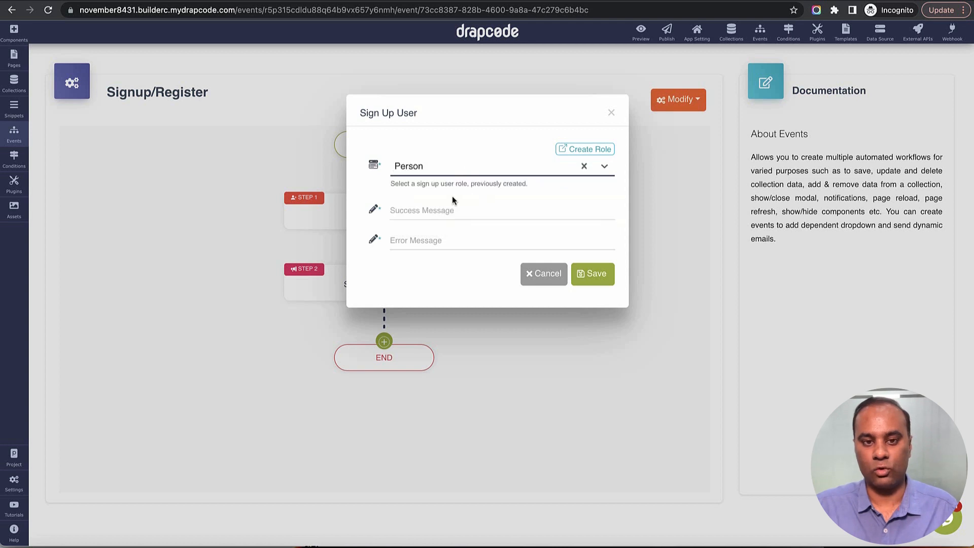
pyautogui.click(452, 175)
pyautogui.click(448, 214)
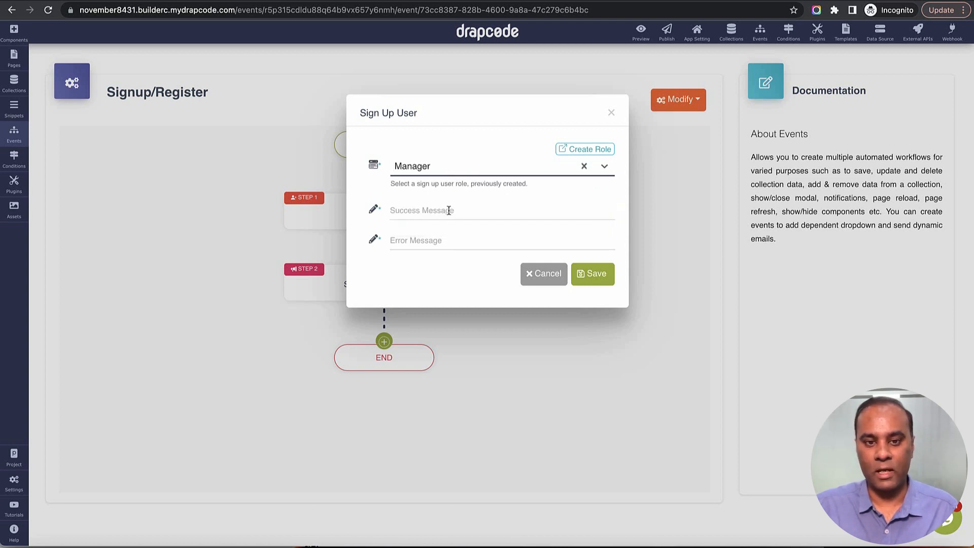
# Enter a 'Signup Success' message and an error message, save, and delete the Show Alert Message step
pyautogui.click(449, 209)
pyautogui.write('Sig')
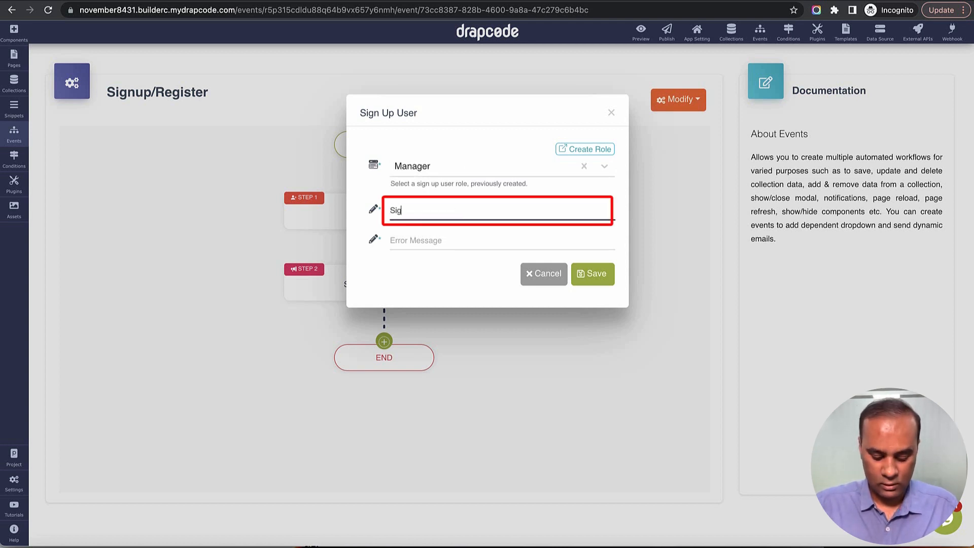
pyautogui.write('nup Success')
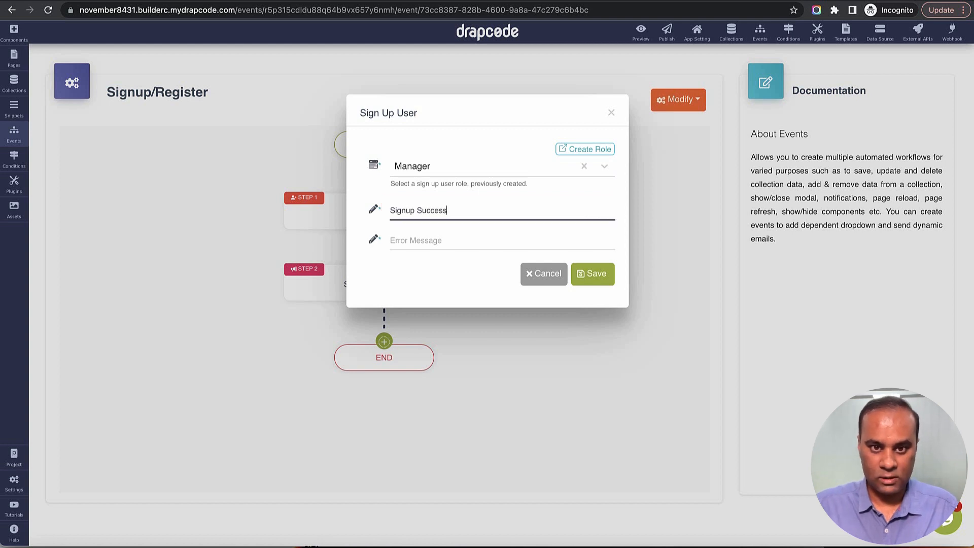
pyautogui.press('Tab')
pyautogui.write('Er')
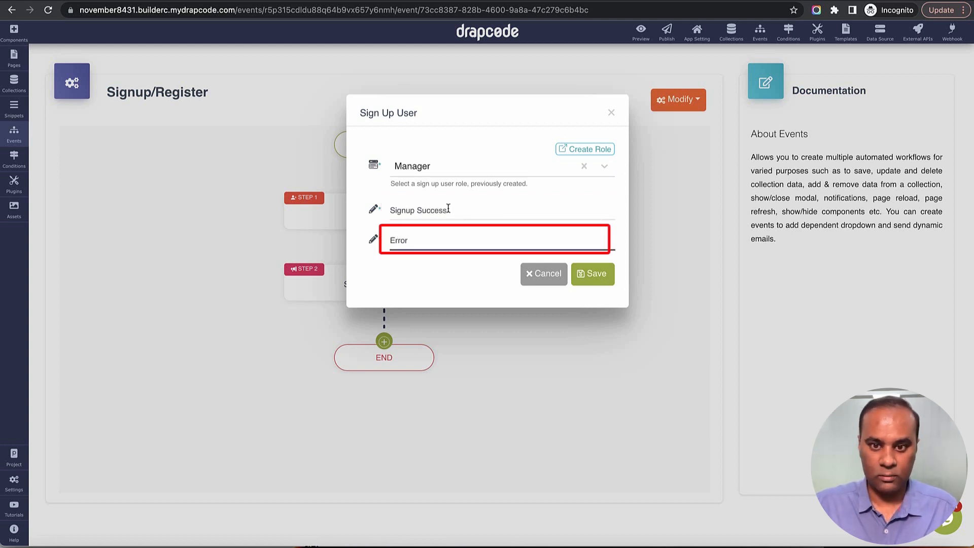
pyautogui.click(590, 274)
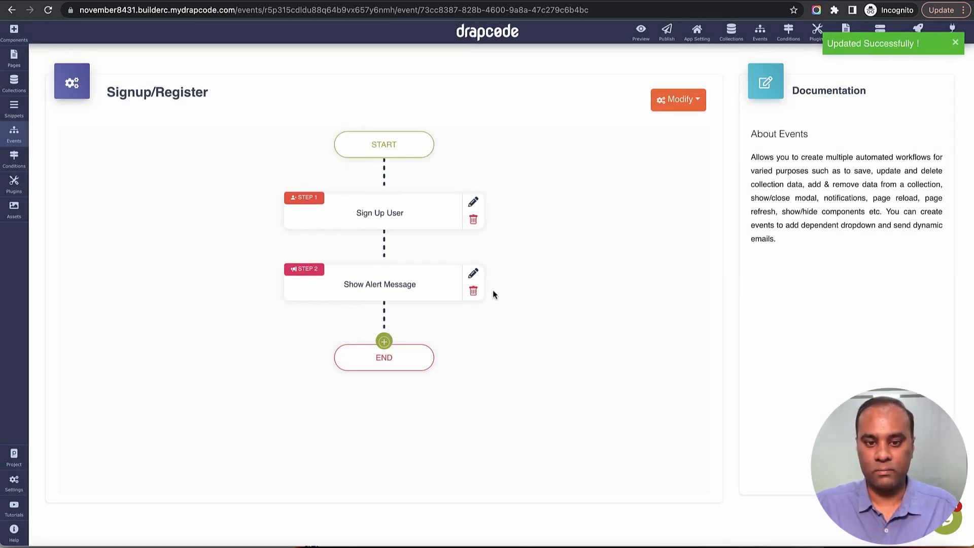
pyautogui.click(473, 291)
pyautogui.click(439, 335)
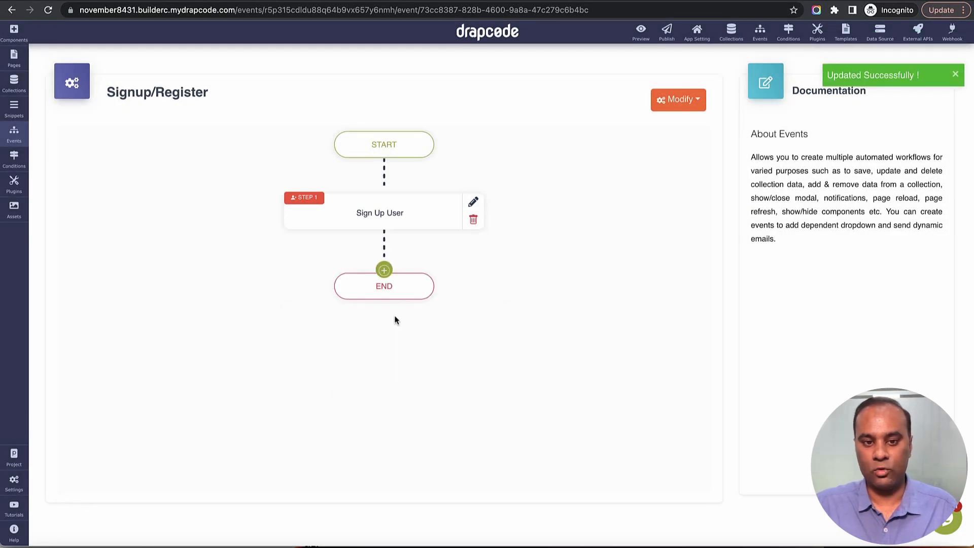
# Add a Page Redirect step after Sign Up User that sends users to the Login page
pyautogui.click(384, 269)
pyautogui.moveTo(425, 365)
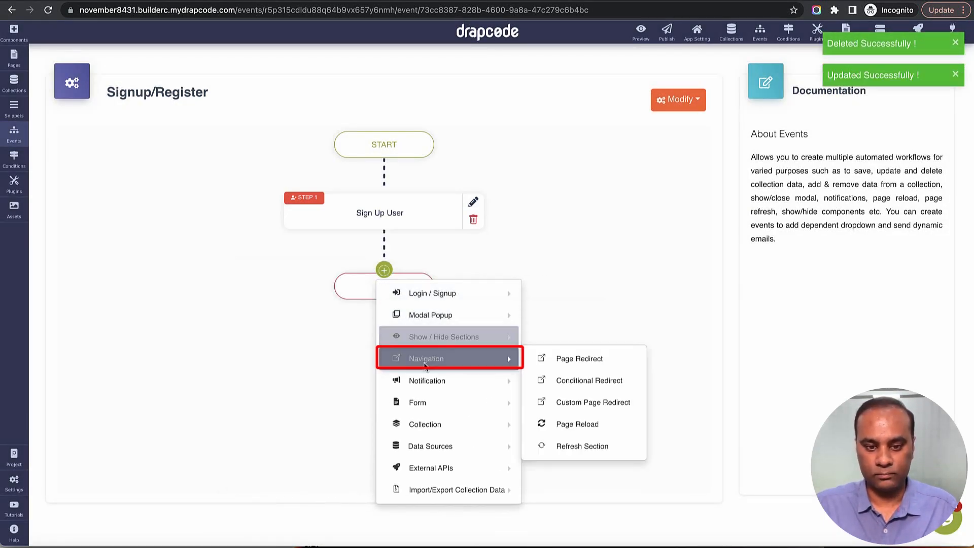
pyautogui.click(593, 360)
pyautogui.click(481, 167)
pyautogui.scroll(-3, 477, 269)
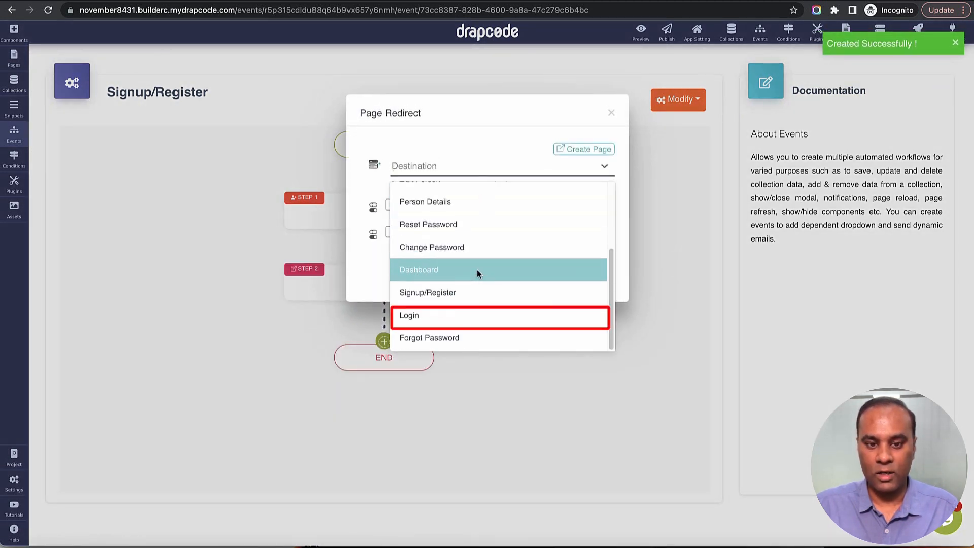
pyautogui.click(475, 314)
pyautogui.click(589, 267)
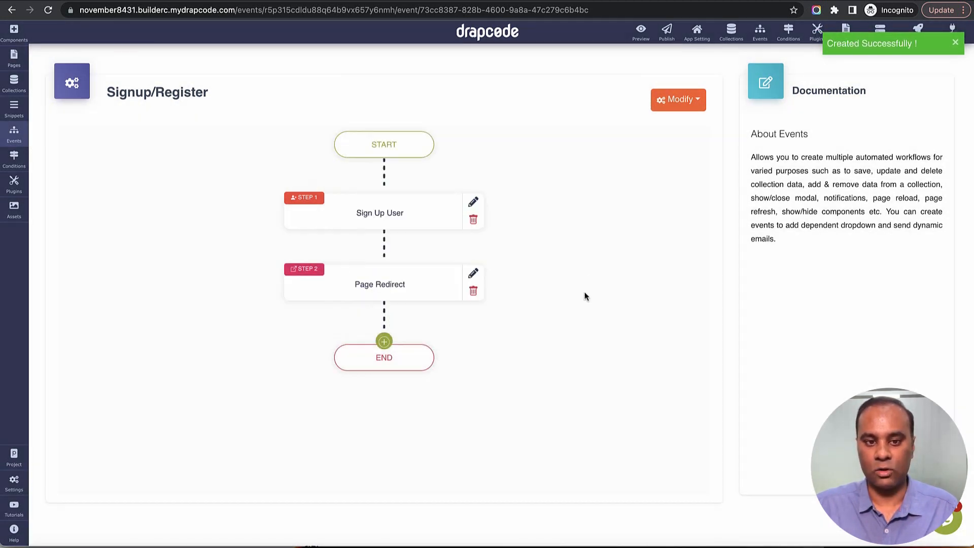
pyautogui.click(473, 202)
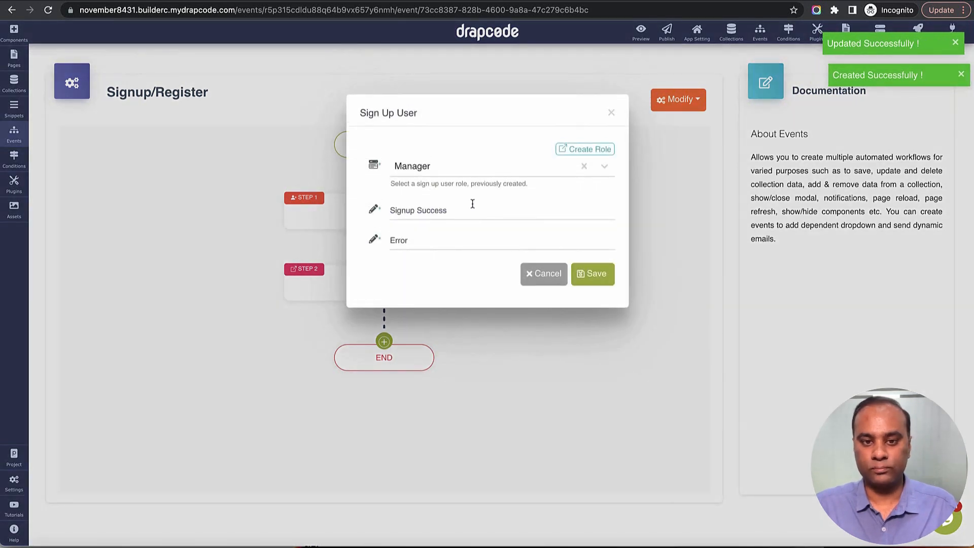
pyautogui.click(612, 115)
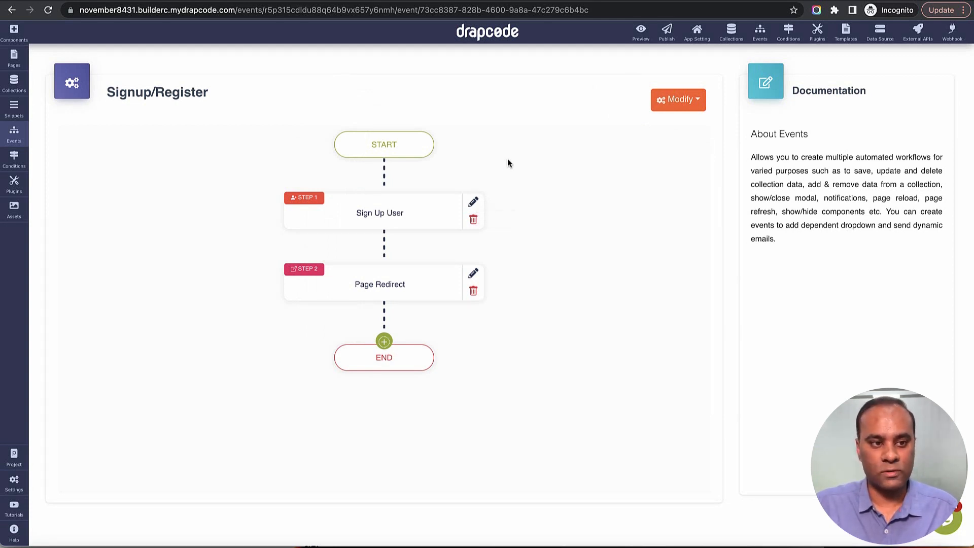
# Show the pages list and open the Create Person page in the app preview
pyautogui.click(14, 64)
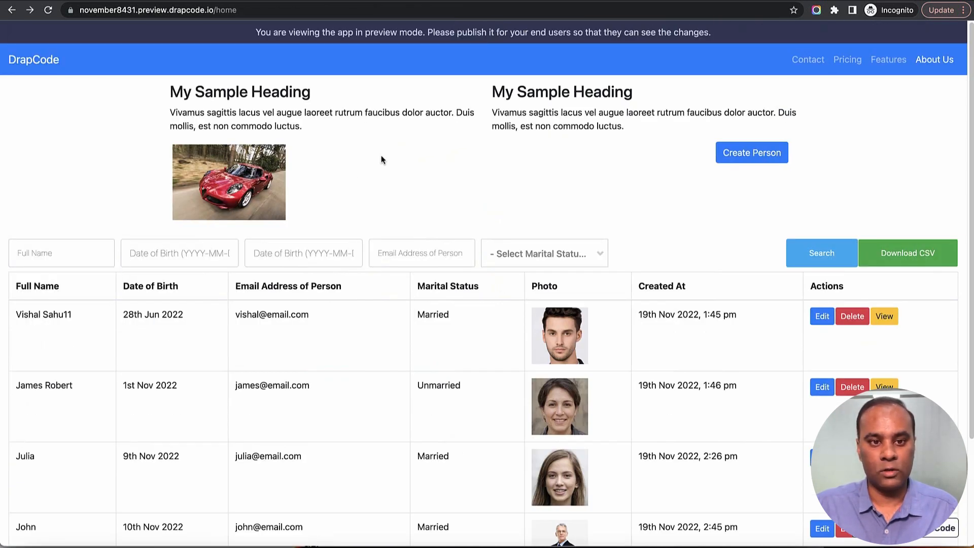
pyautogui.doubleClick(230, 10)
pyautogui.click(742, 155)
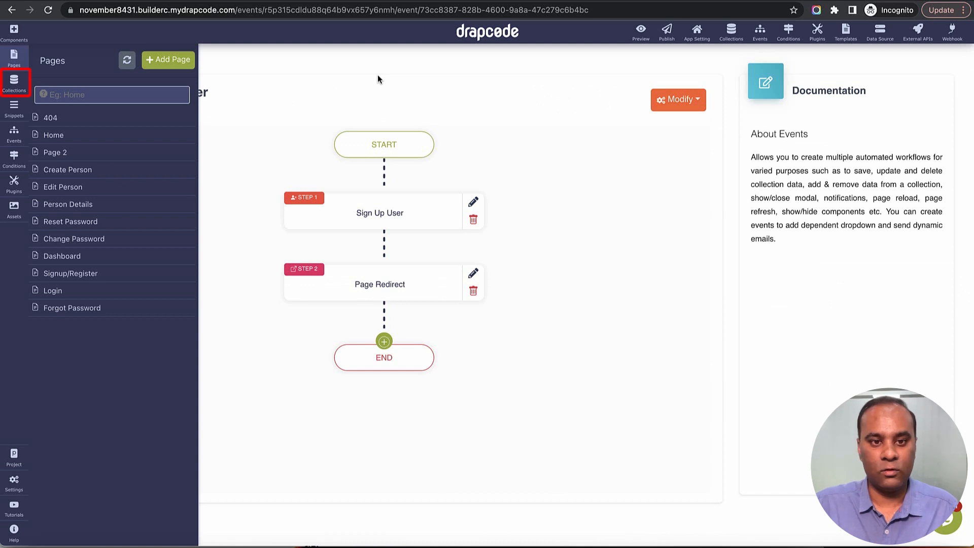
# Add a new User record with the user's first name, last name and email address
pyautogui.click(14, 81)
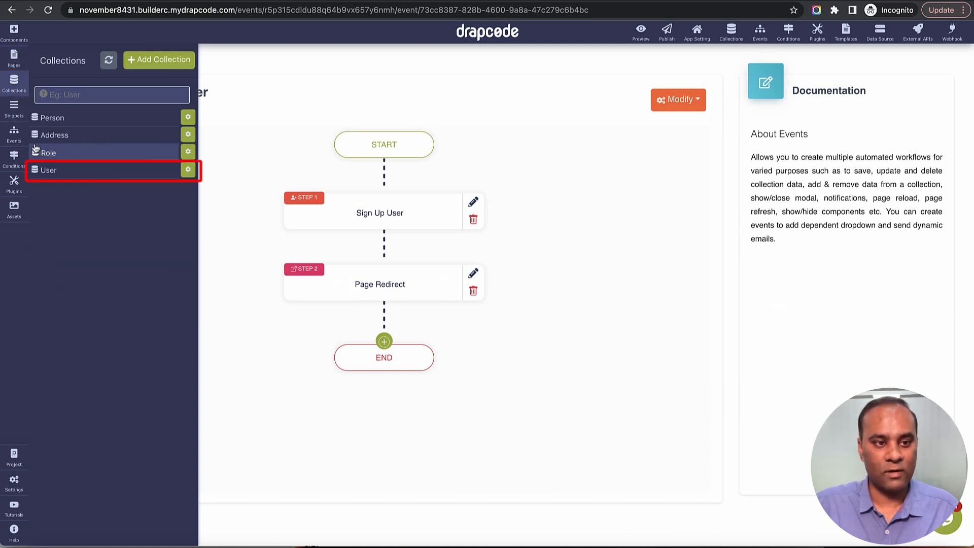
pyautogui.click(71, 171)
pyautogui.click(667, 105)
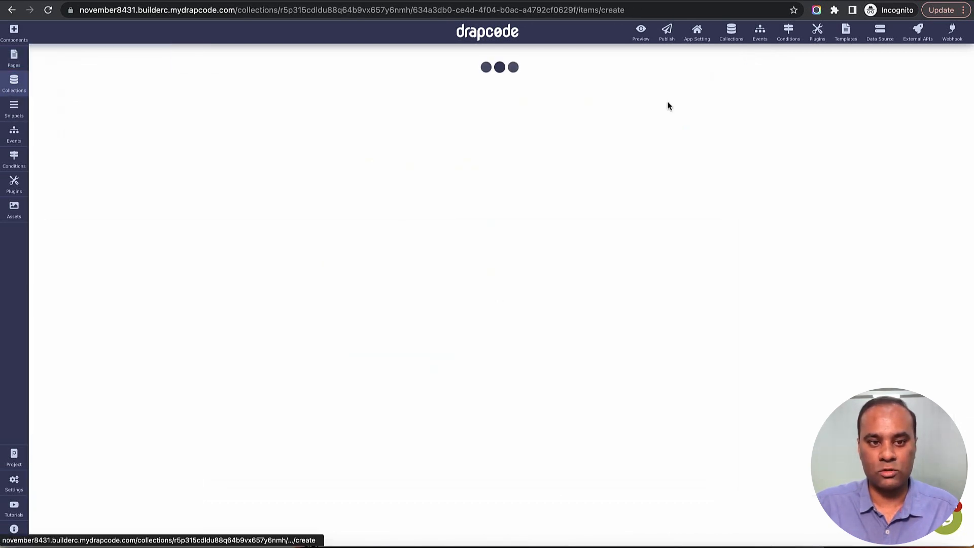
pyautogui.click(337, 135)
pyautogui.write('U')
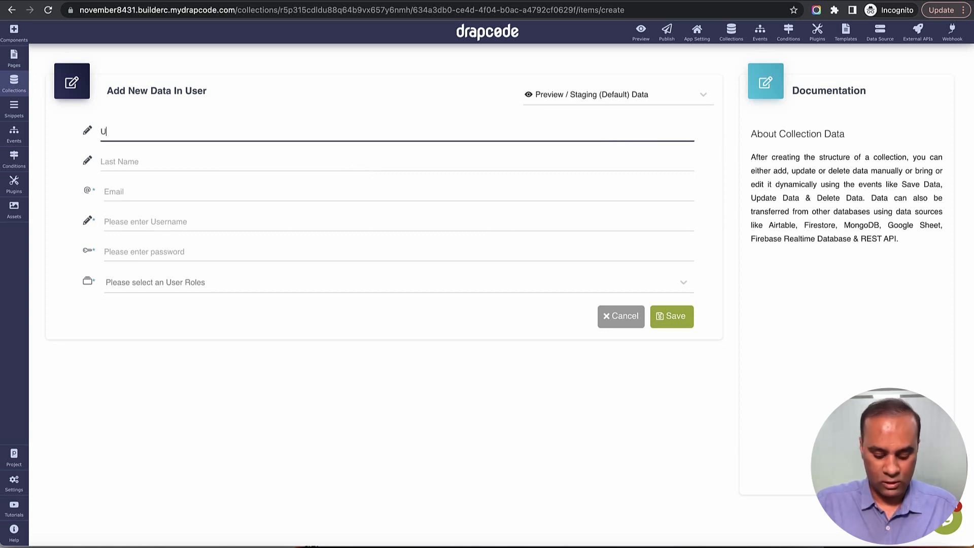
pyautogui.write('ser')
pyautogui.press('Tab')
pyautogui.write('One')
pyautogui.press('Tab')
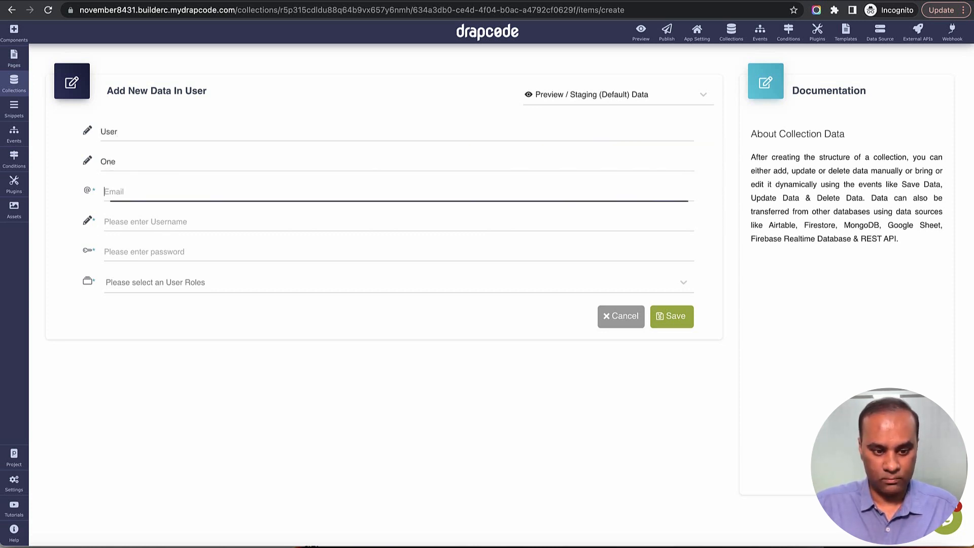
pyautogui.write('user@email.com')
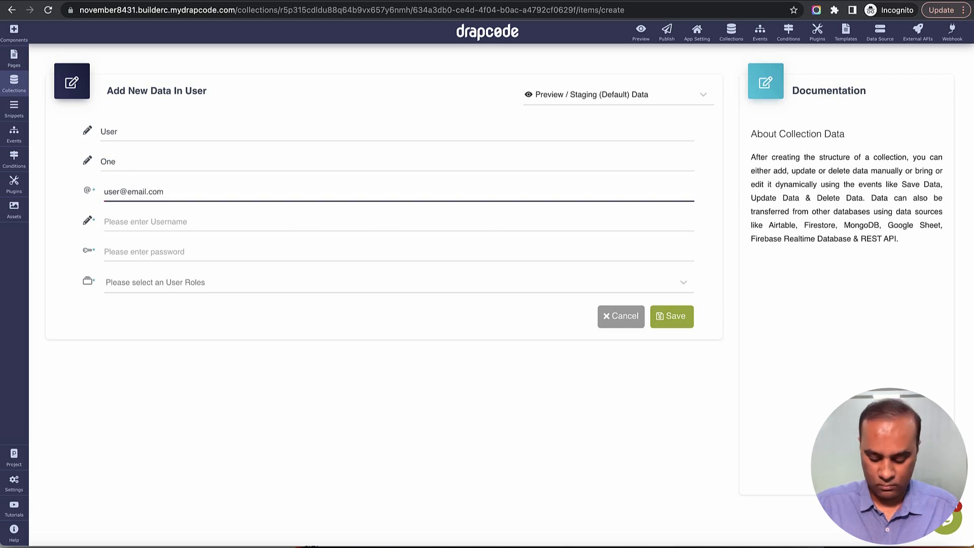
# Reuse the email as Username, set a password, assign the Person role and save the record
pyautogui.hotkey('ctrl', 'a')
pyautogui.hotkey('ctrl', 'c')
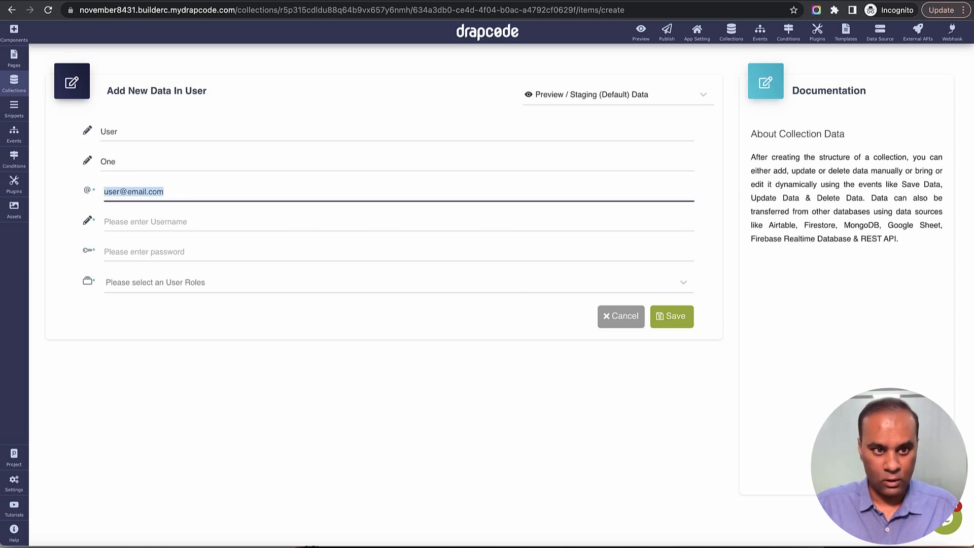
pyautogui.press('Tab')
pyautogui.hotkey('ctrl', 'v')
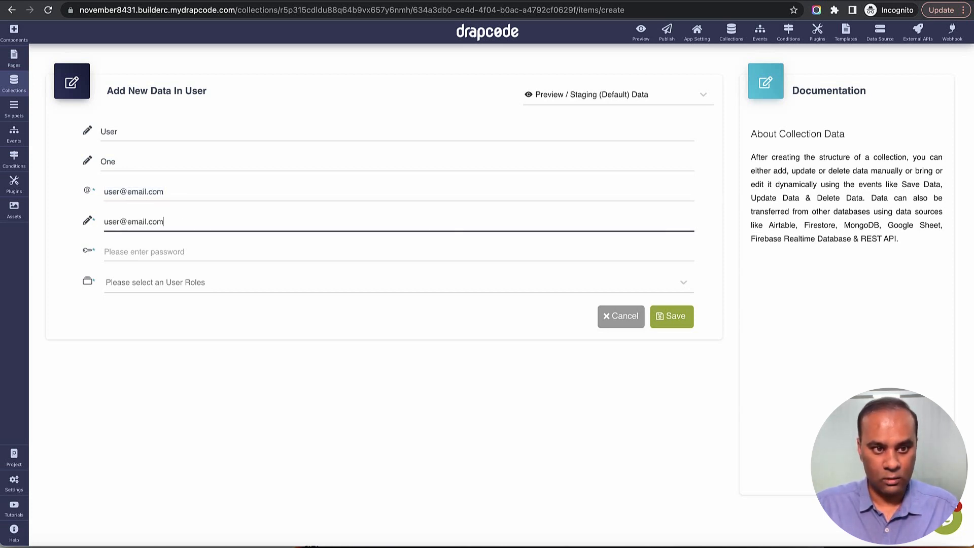
pyautogui.press('Tab')
pyautogui.write('12345')
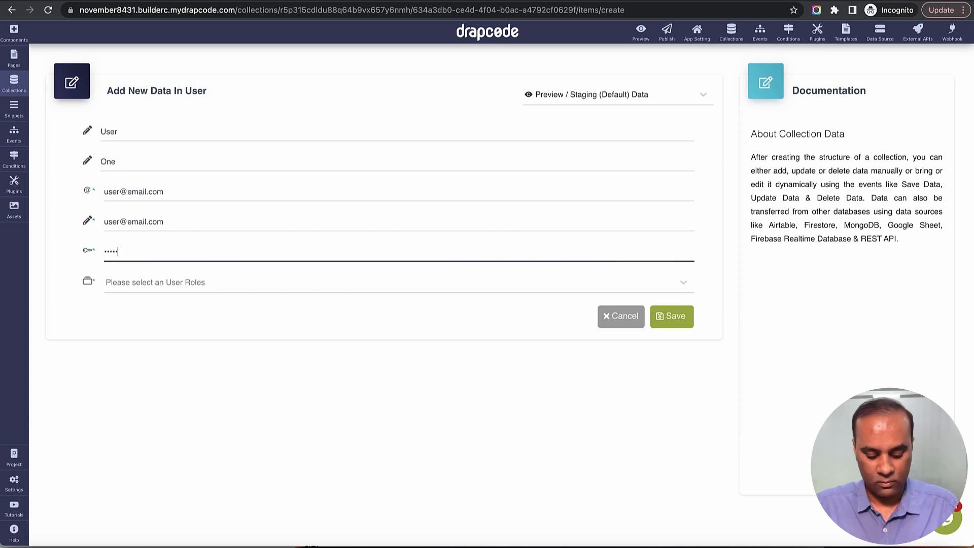
pyautogui.write('6')
pyautogui.click(333, 279)
pyautogui.click(311, 331)
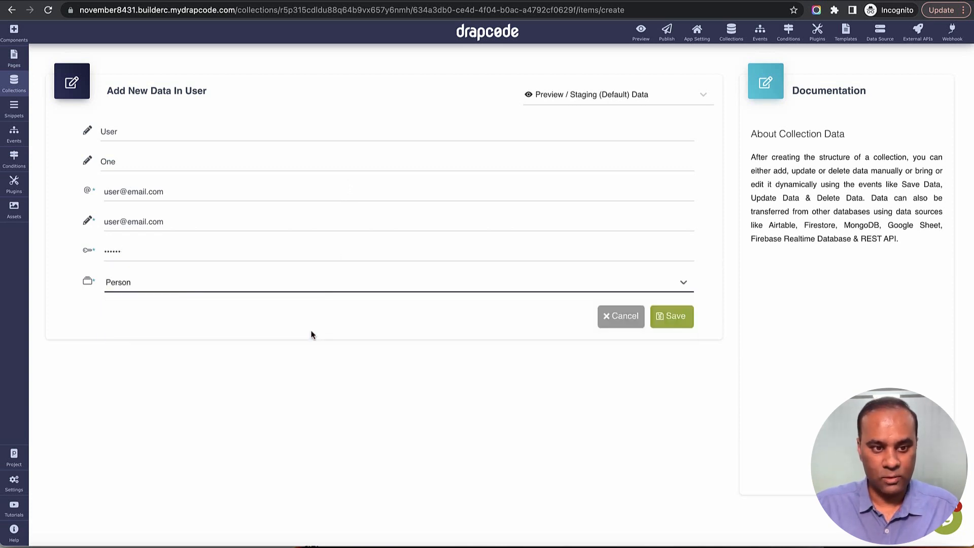
pyautogui.click(667, 321)
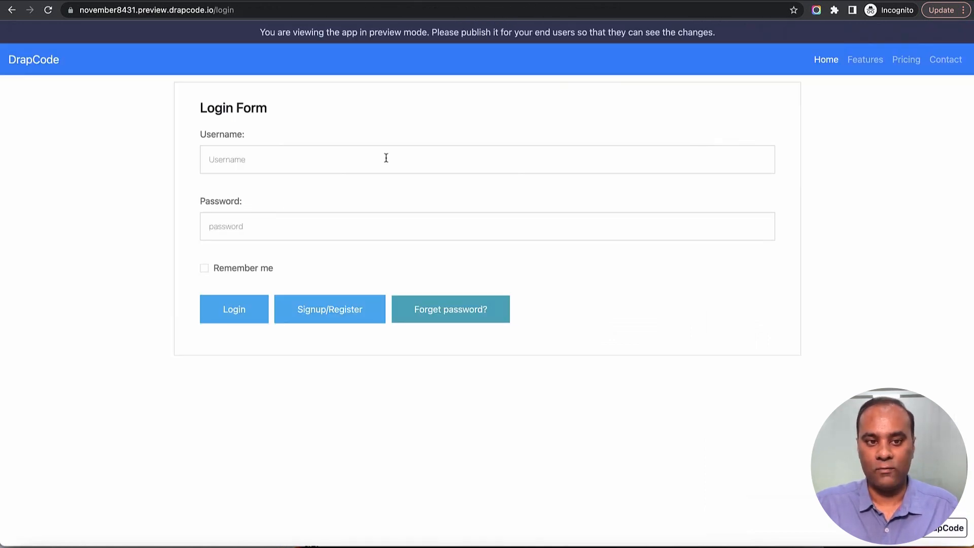
# Log into the preview with the new user's credentials, visit Create Person, then return home
pyautogui.click(386, 158)
pyautogui.hotkey('ctrl', 'v')
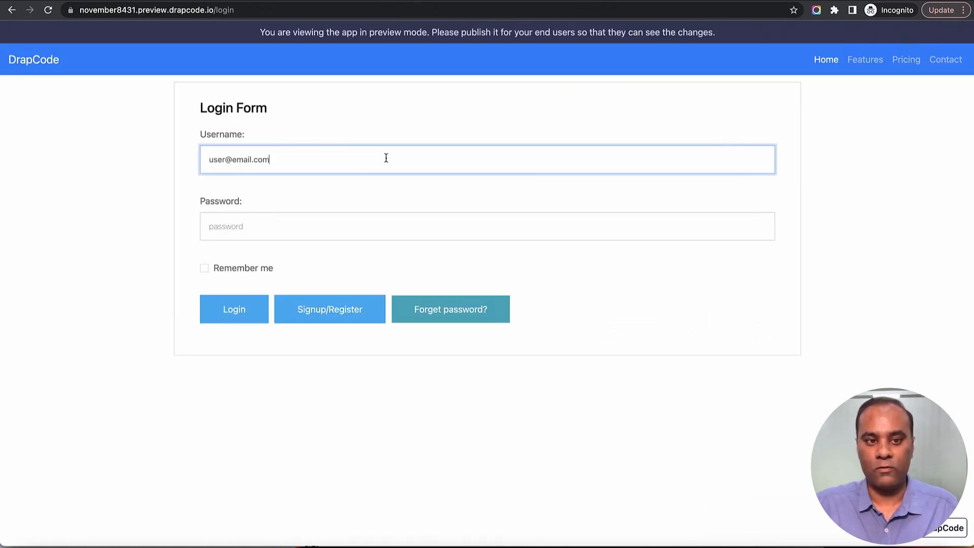
pyautogui.click(319, 228)
pyautogui.write('1')
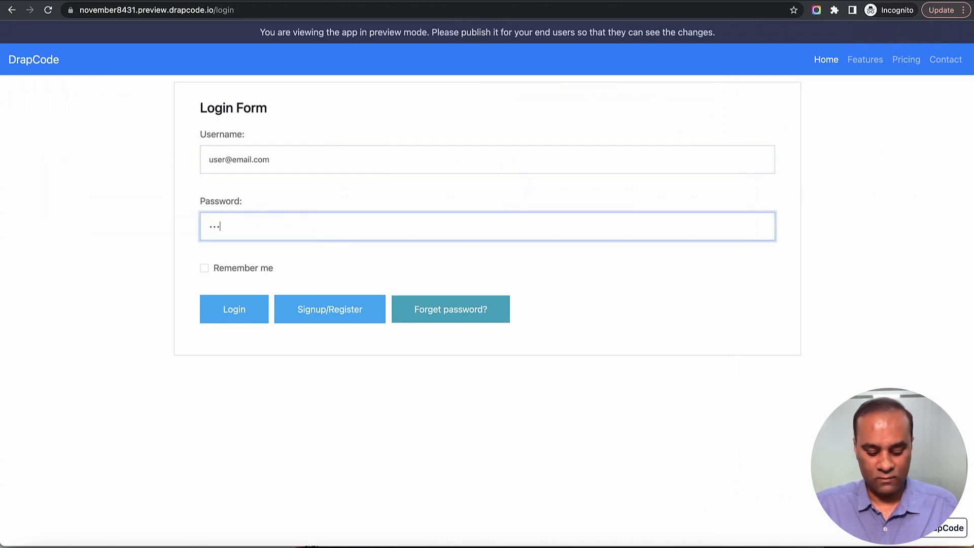
pyautogui.click(242, 312)
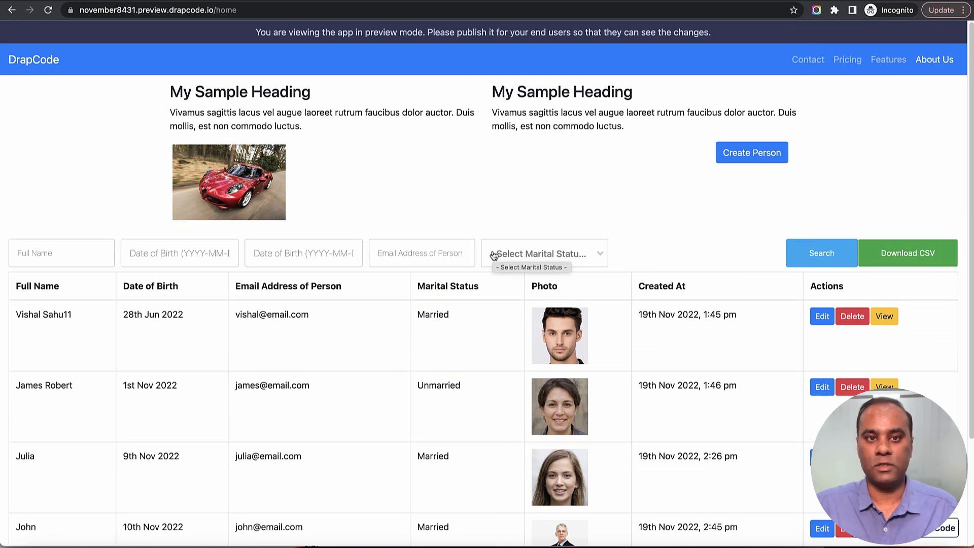
pyautogui.click(752, 158)
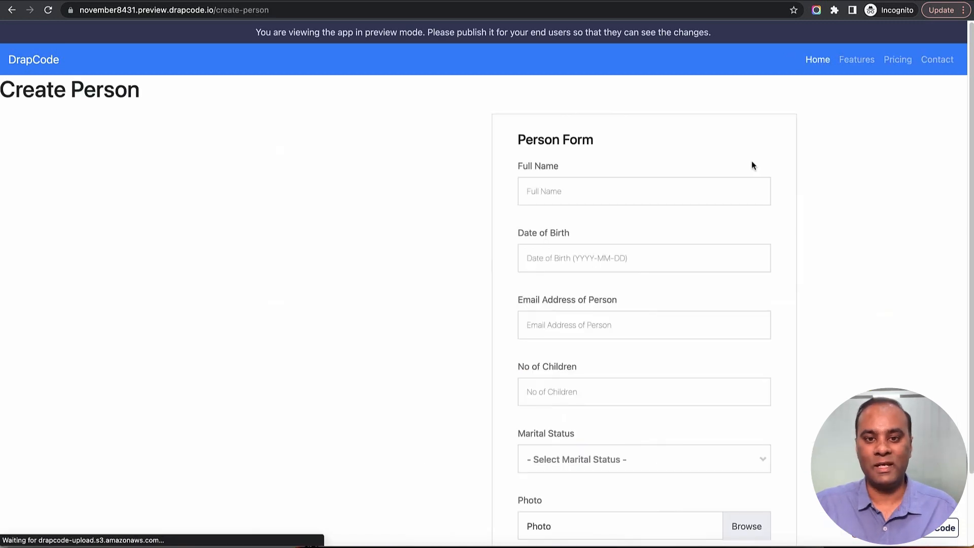
pyautogui.click(13, 10)
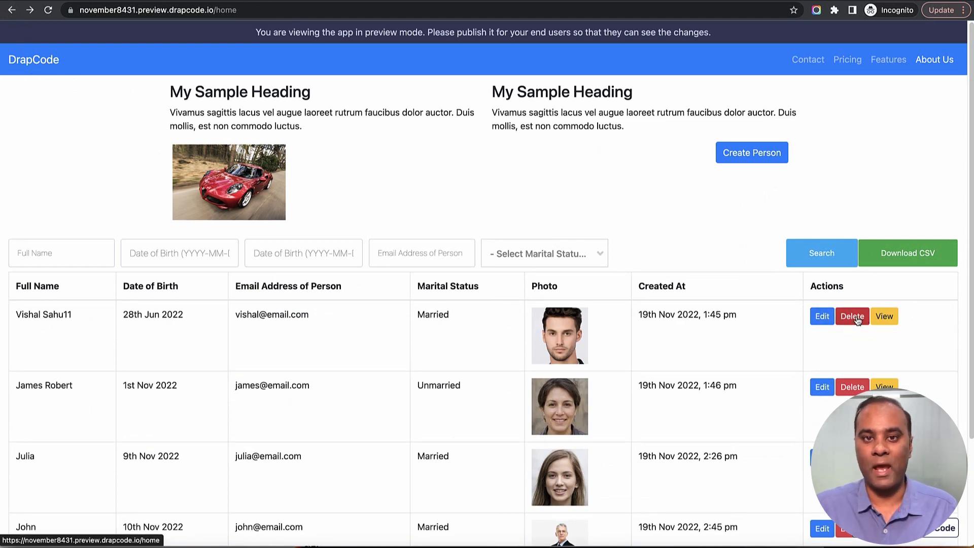
# Try editing the first person record, get refused as unauthorized, then return to the builder
pyautogui.click(823, 320)
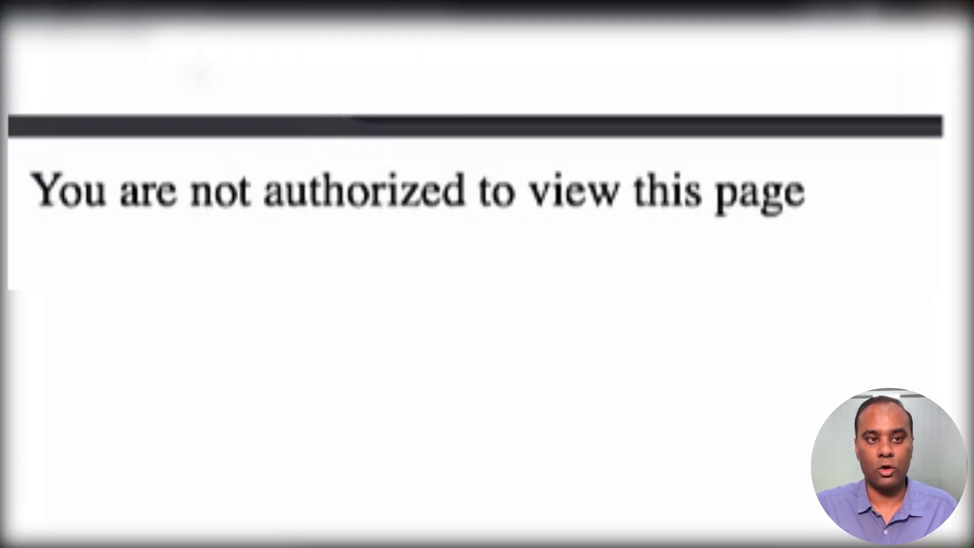
pyautogui.click(12, 10)
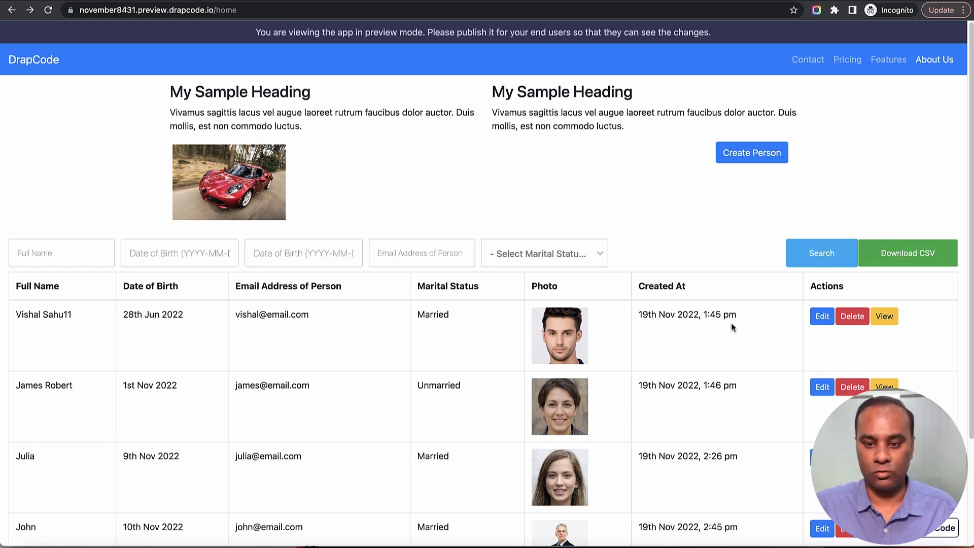
pyautogui.scroll(-3, 731, 323)
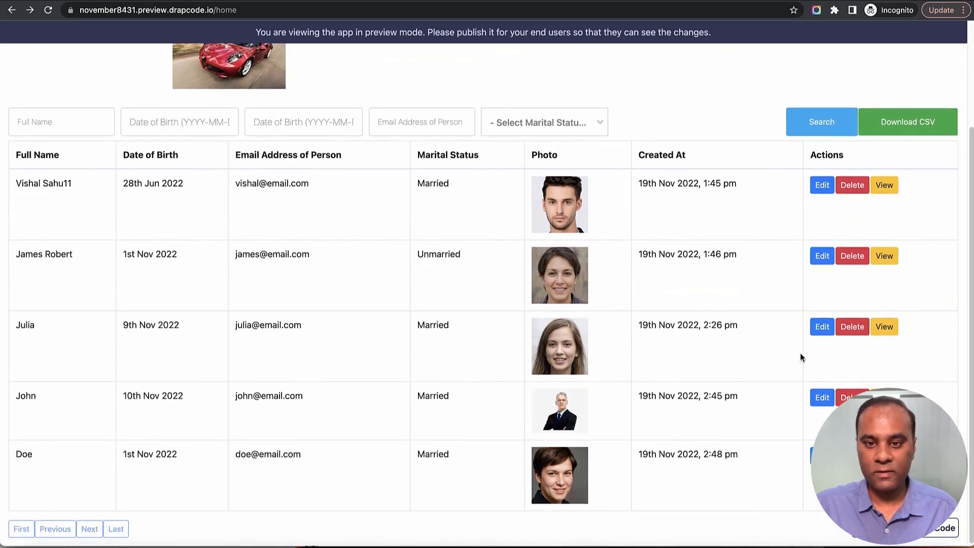
pyautogui.scroll(1, 801, 355)
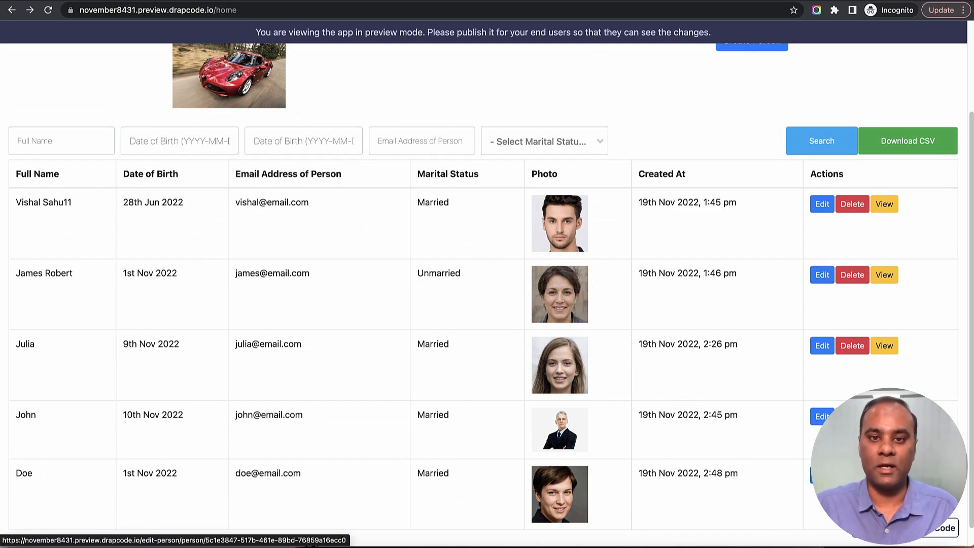
pyautogui.scroll(3, 671, 317)
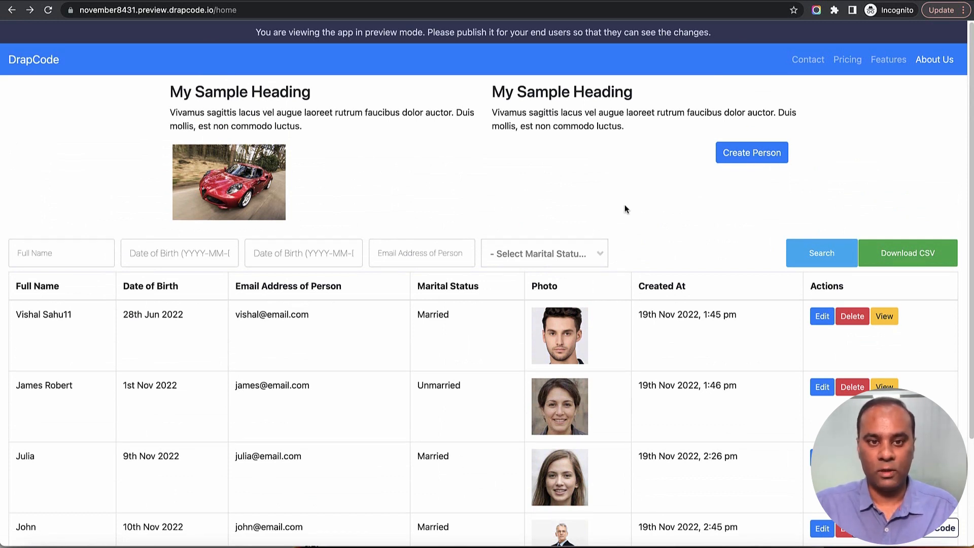
pyautogui.hotkey('ctrl', 'Tab')
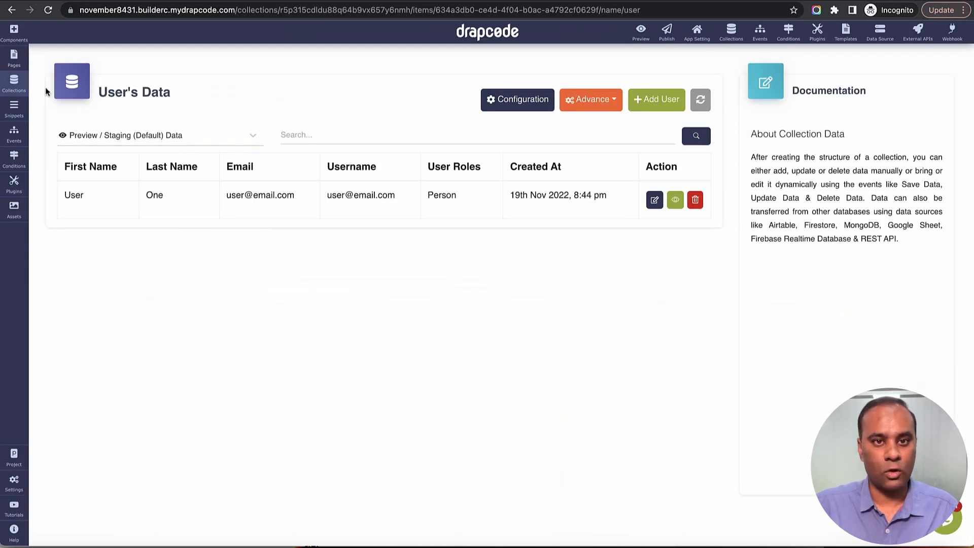
# Place a heading atop the Home page that shows the logged-in user's Email
pyautogui.click(13, 59)
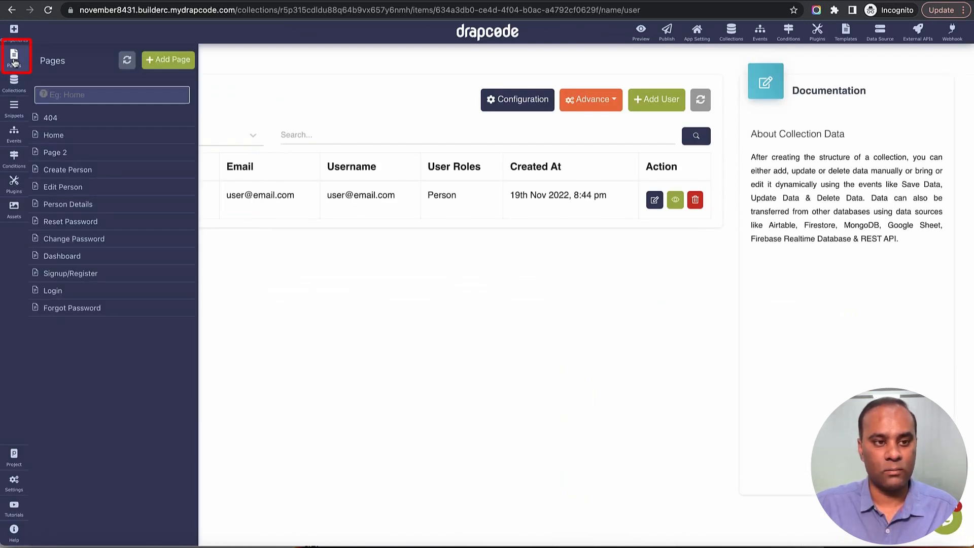
pyautogui.click(56, 138)
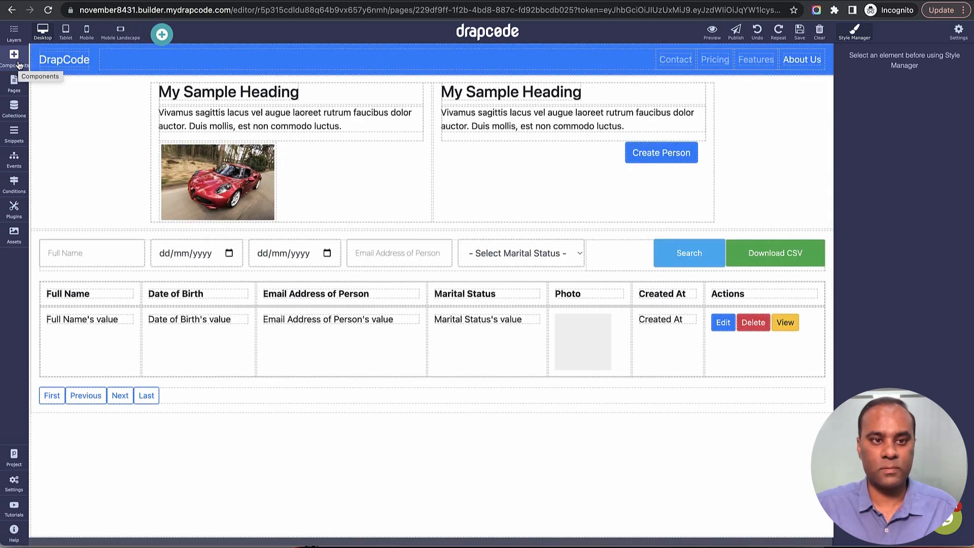
pyautogui.click(17, 60)
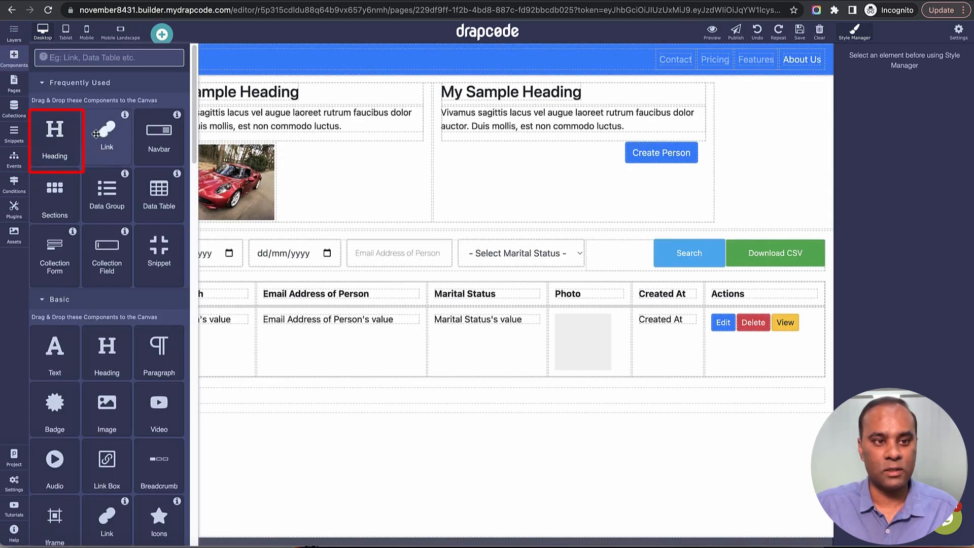
pyautogui.moveTo(48, 143); pyautogui.dragTo(541, 83)
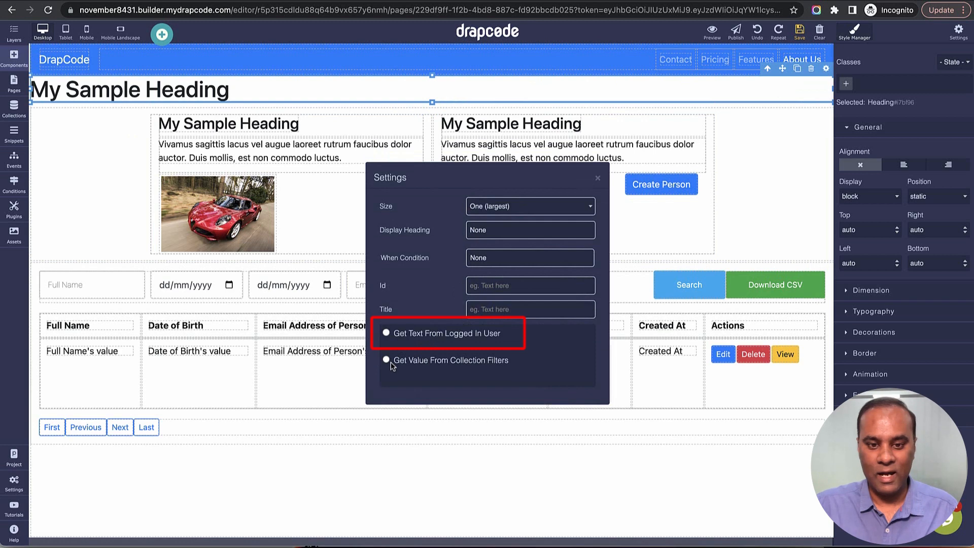
pyautogui.click(386, 333)
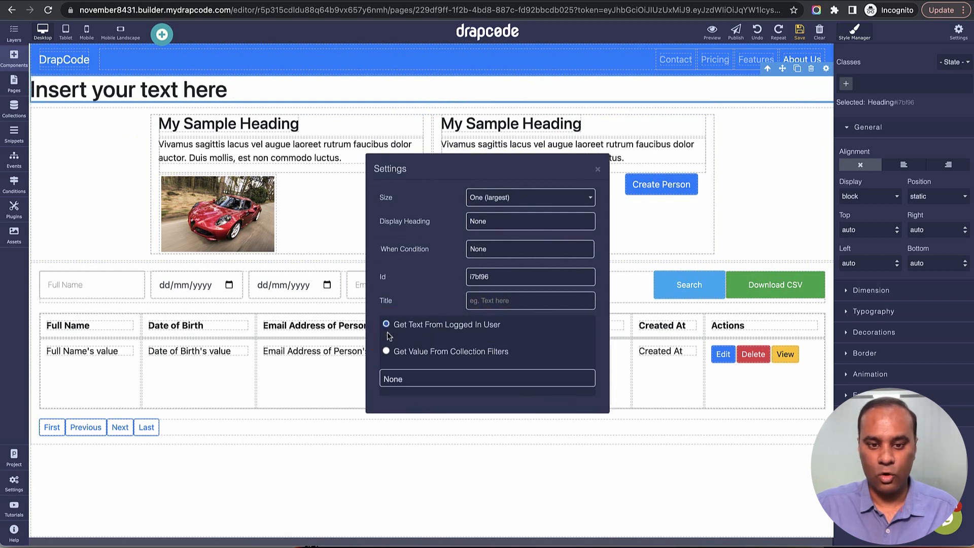
pyautogui.click(490, 384)
pyautogui.click(491, 391)
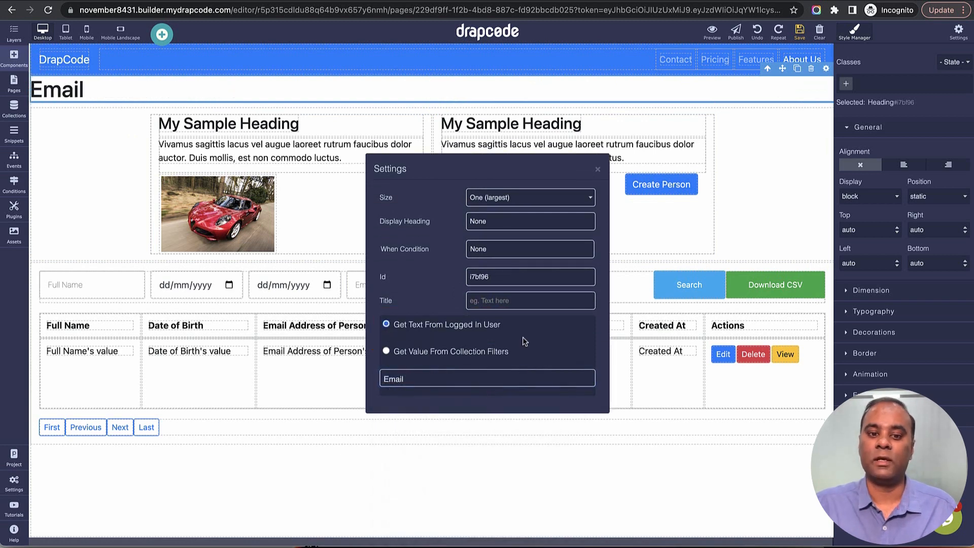
pyautogui.click(597, 169)
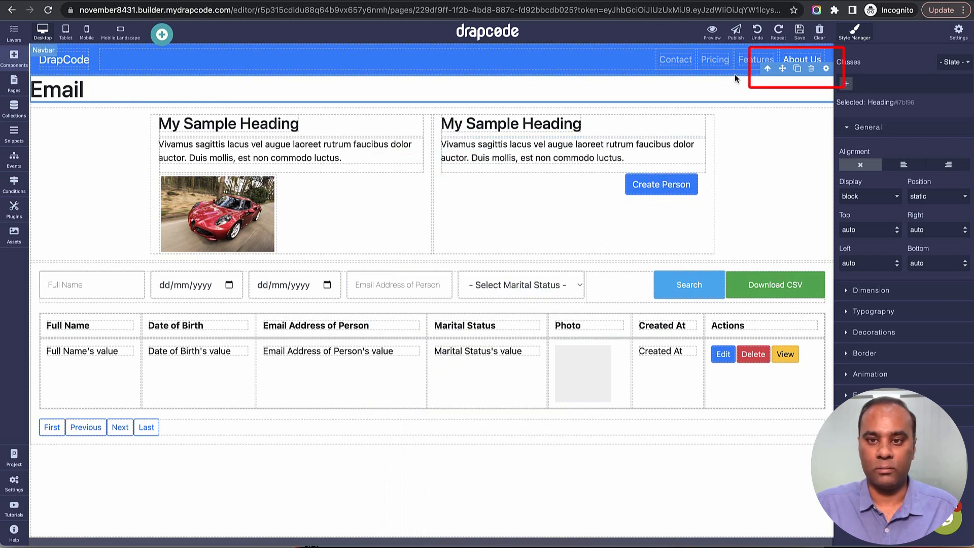
# Set the new heading's size to Four
pyautogui.click(825, 69)
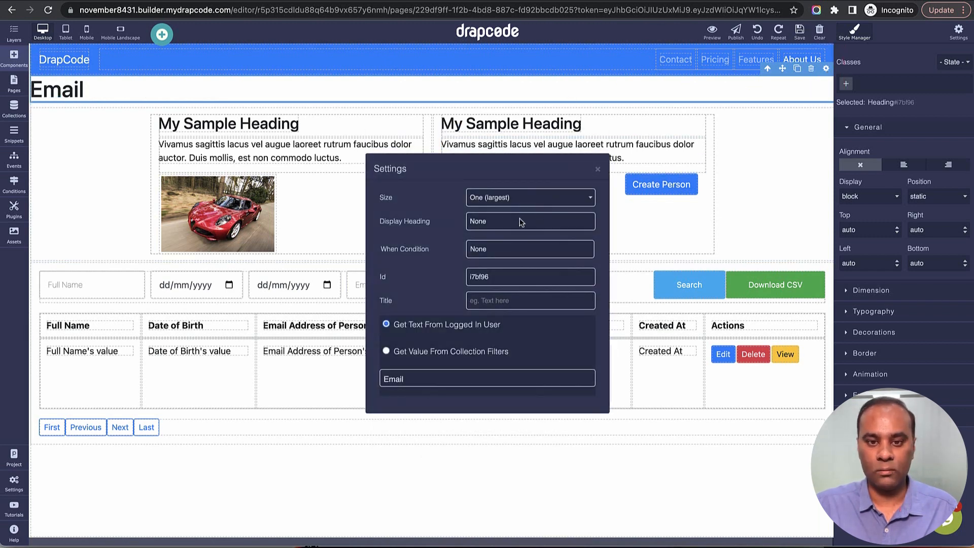
pyautogui.click(522, 197)
pyautogui.click(522, 217)
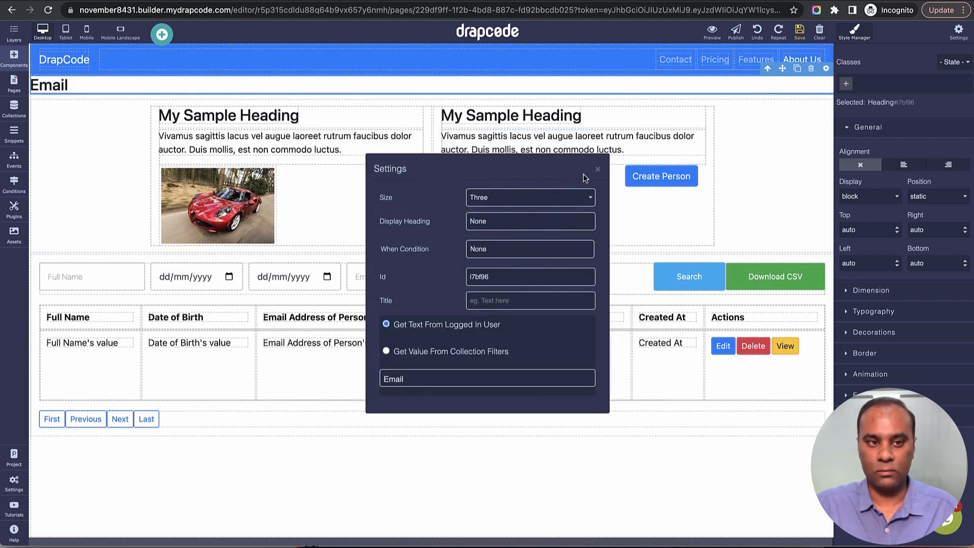
pyautogui.click(578, 197)
pyautogui.click(543, 218)
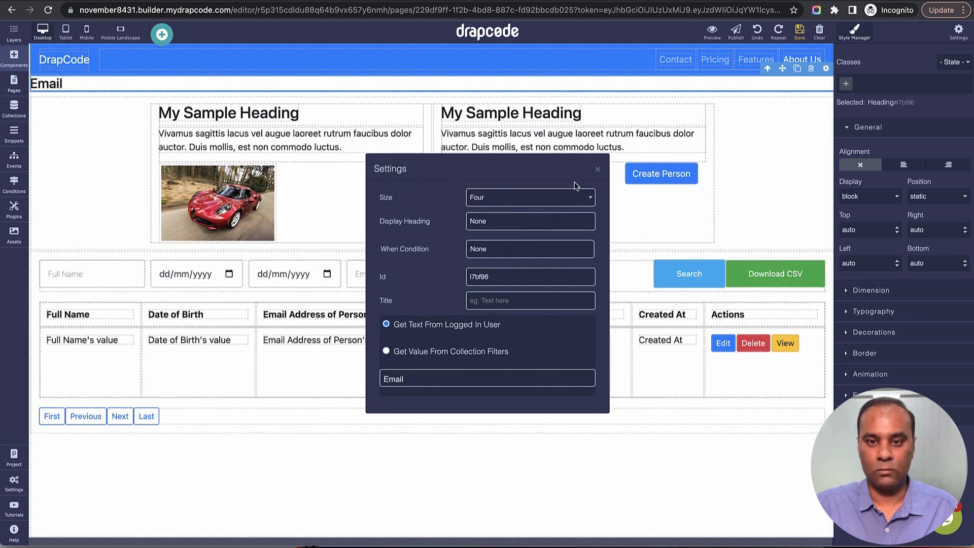
pyautogui.click(597, 170)
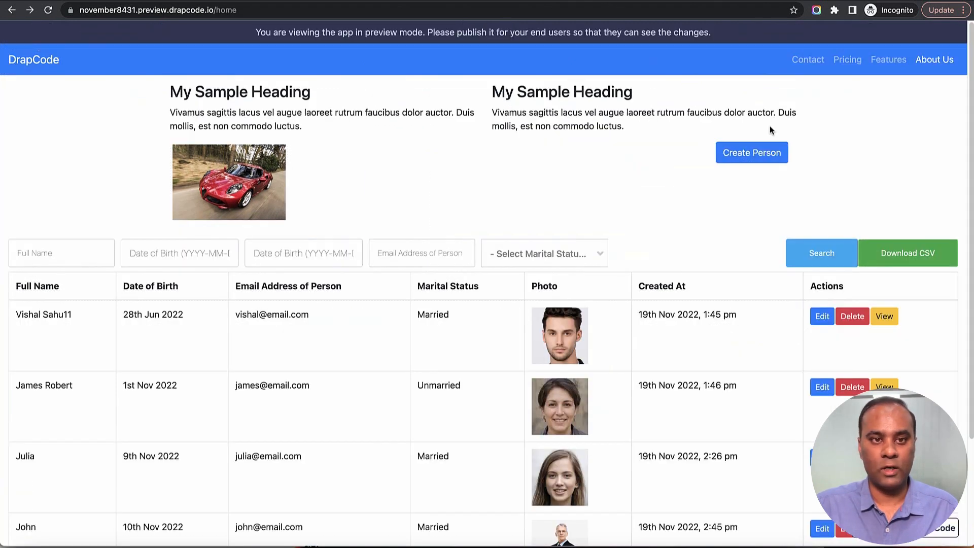
# Reload the preview to see the email heading, then load the 'signup' page address
pyautogui.click(48, 9)
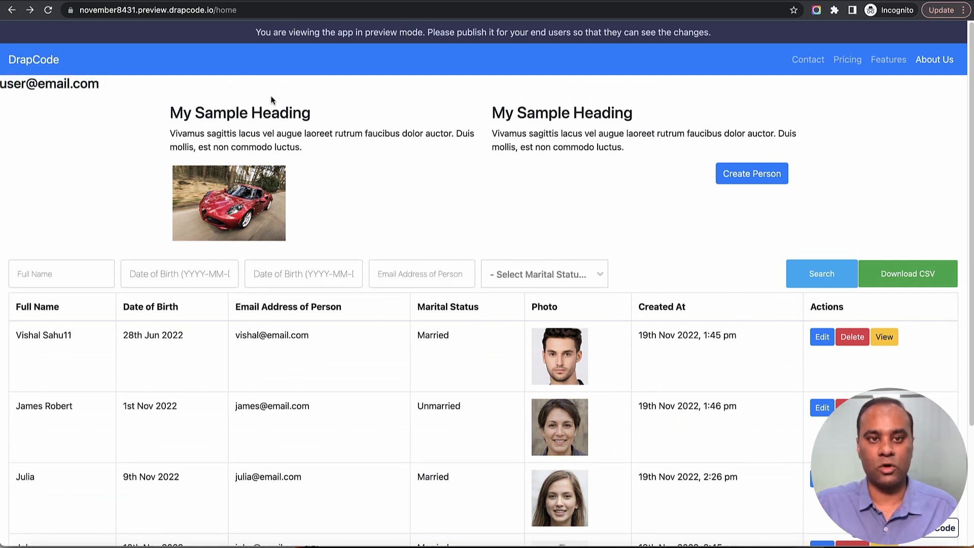
pyautogui.click(231, 11)
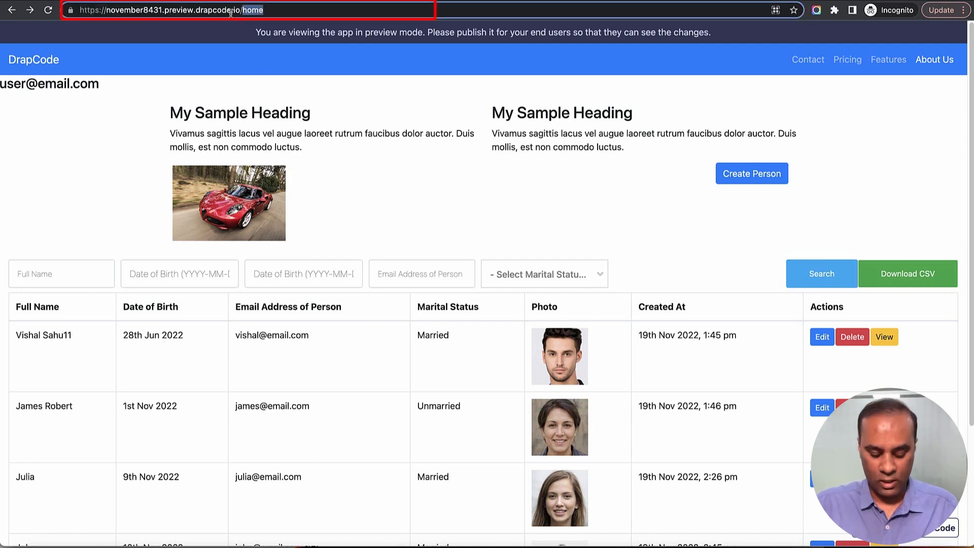
pyautogui.write('signup')
pyautogui.press('Return')
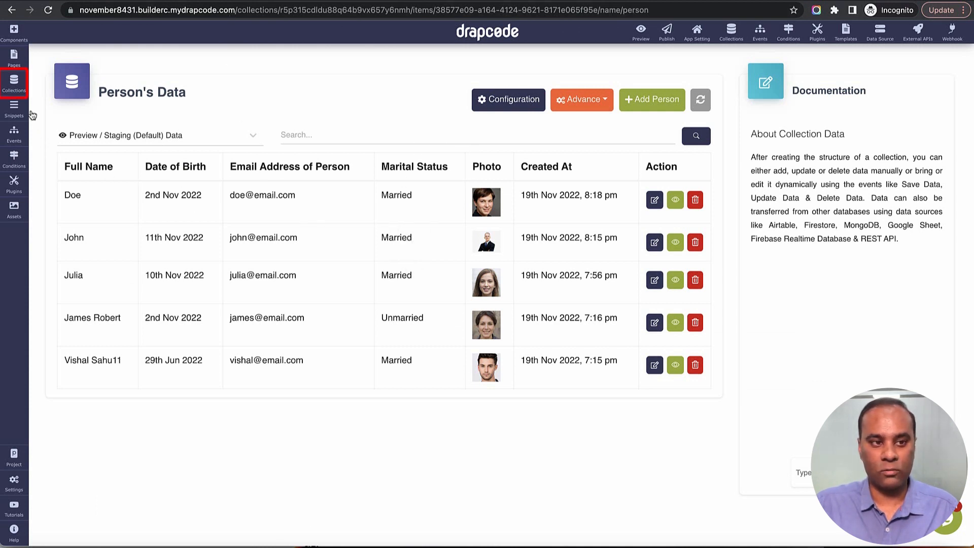
# Review the Person and User collections' data and fields
pyautogui.click(14, 83)
pyautogui.click(69, 119)
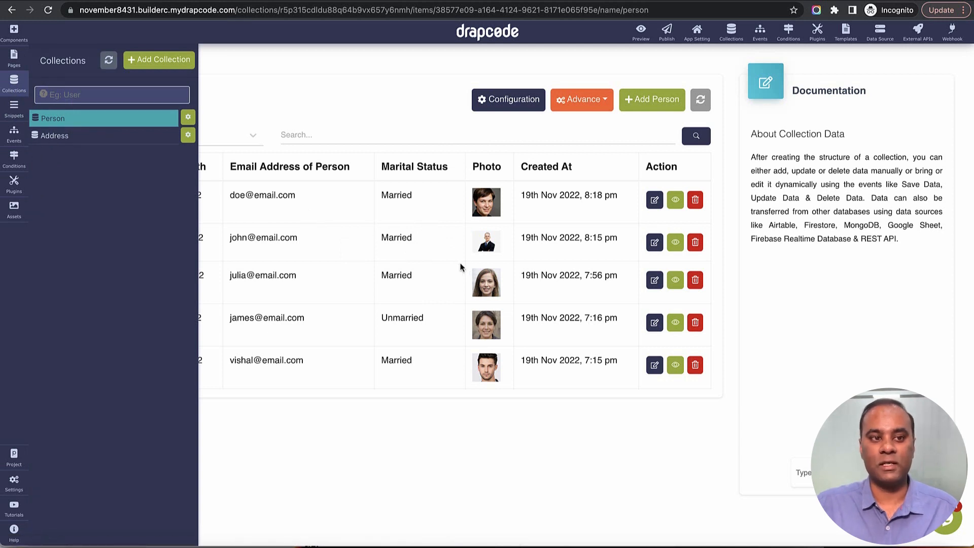
pyautogui.click(109, 60)
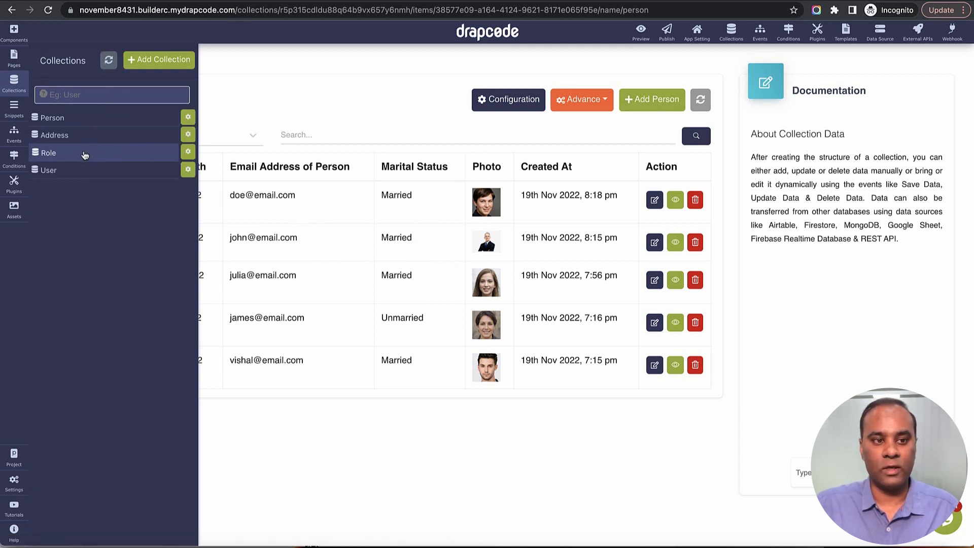
pyautogui.click(78, 173)
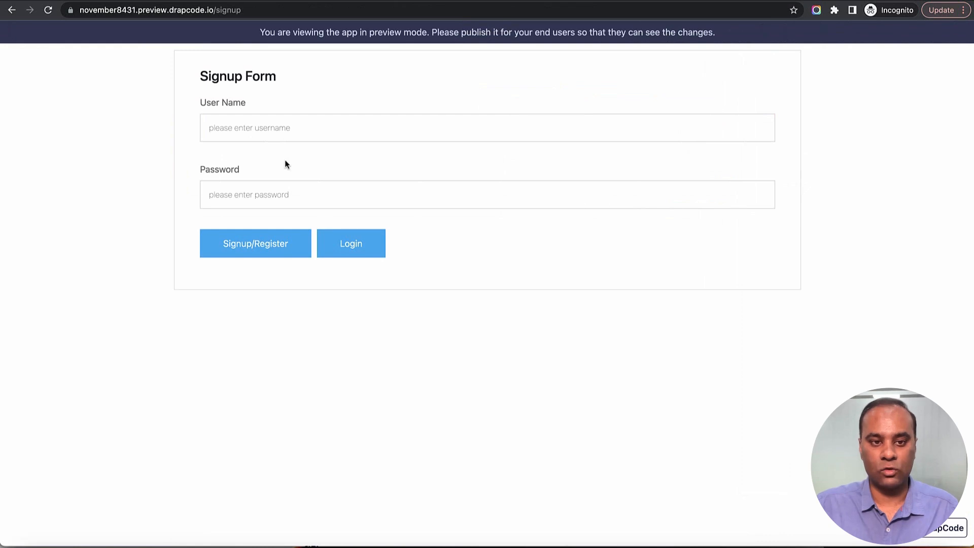
pyautogui.click(330, 131)
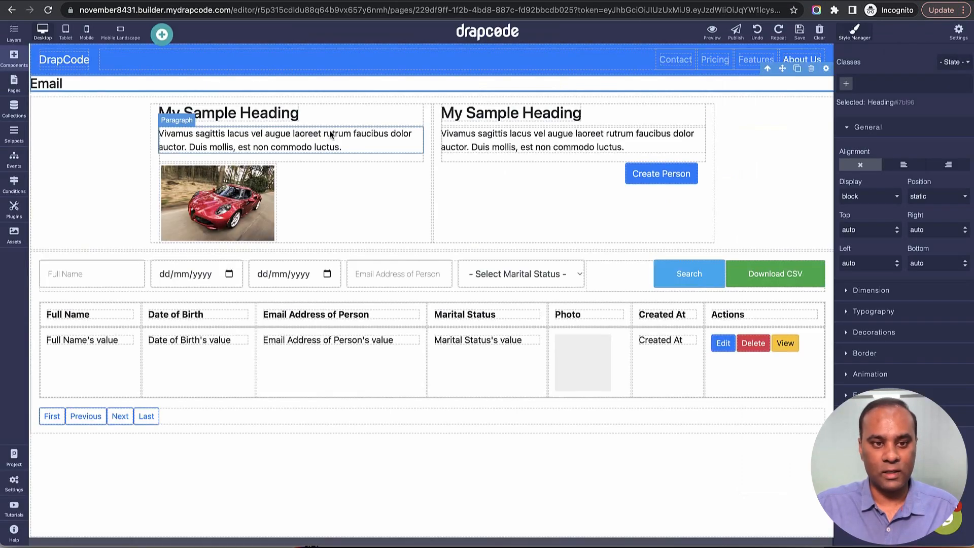
# On the Signup/Register page, add a collection field bound to First Name below User Name
pyautogui.click(14, 83)
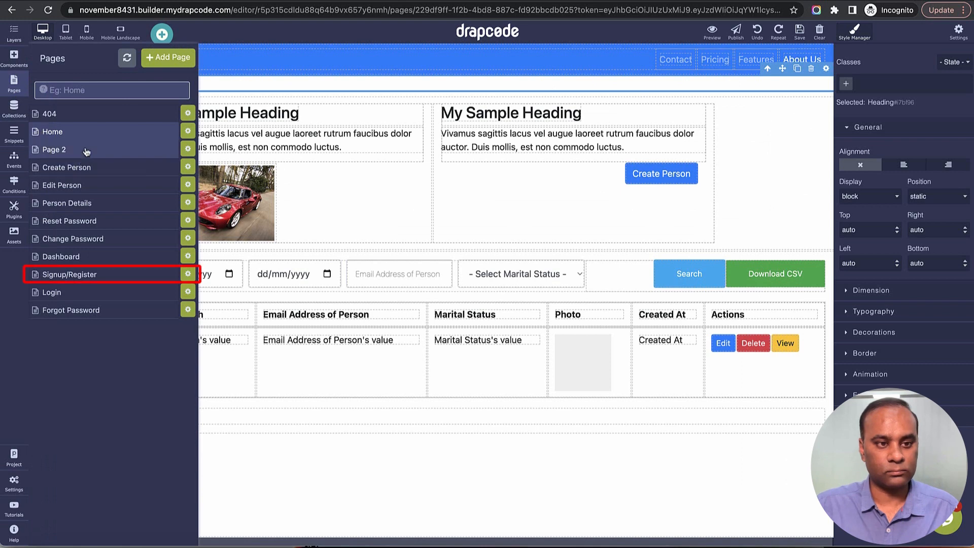
pyautogui.click(89, 279)
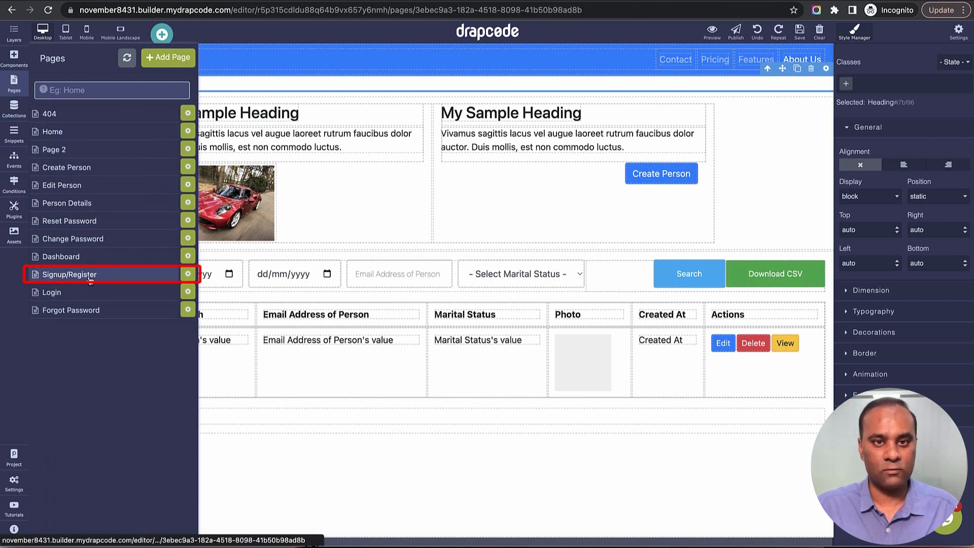
pyautogui.click(14, 58)
pyautogui.click(456, 98)
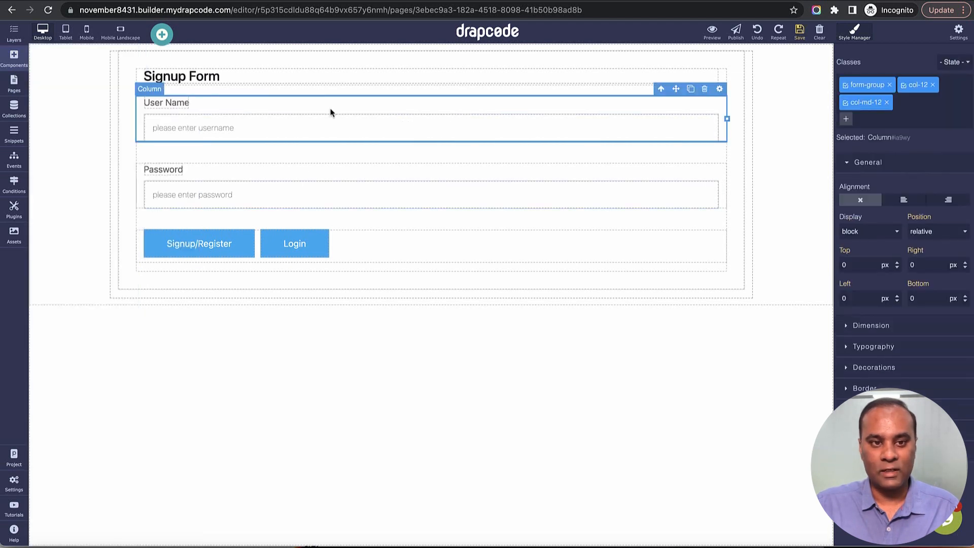
pyautogui.click(14, 55)
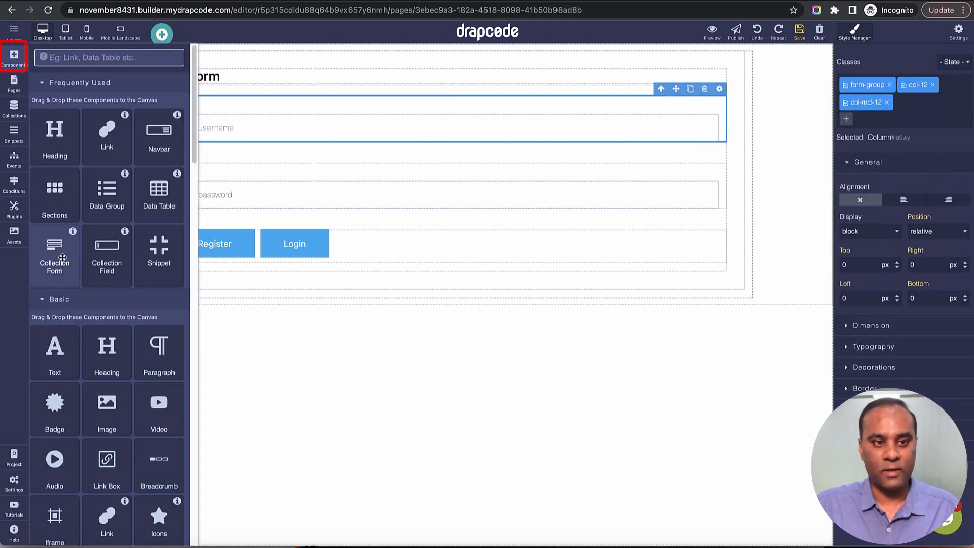
pyautogui.moveTo(107, 251); pyautogui.dragTo(723, 133)
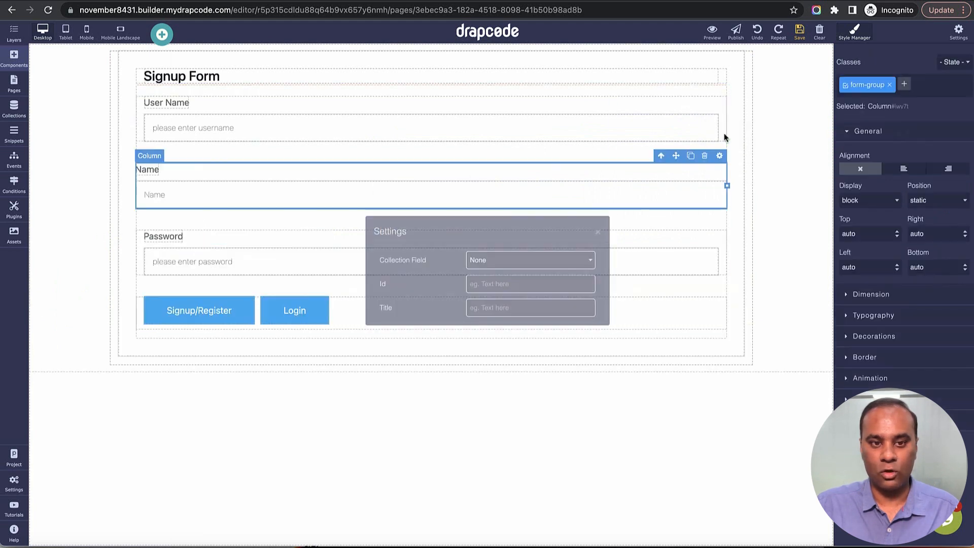
pyautogui.click(530, 272)
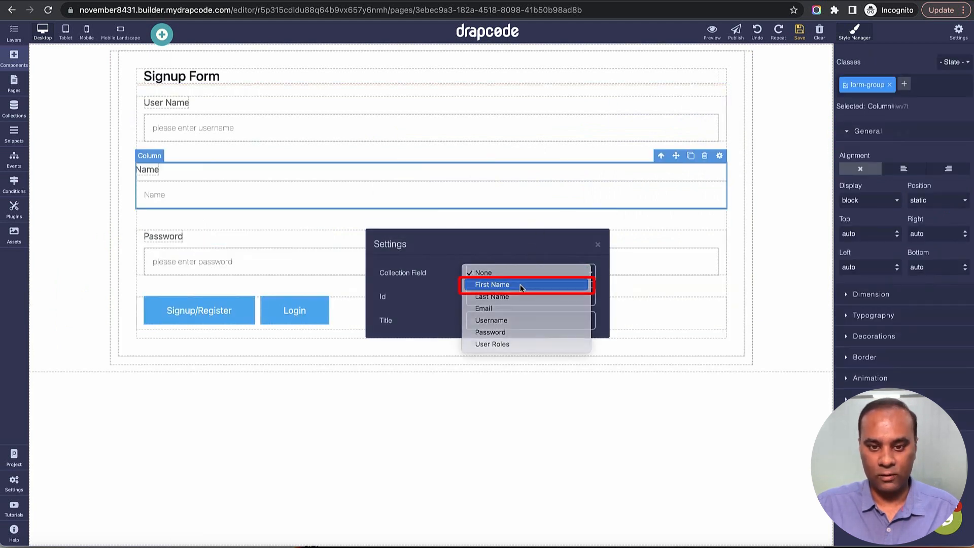
pyautogui.click(522, 283)
pyautogui.click(603, 245)
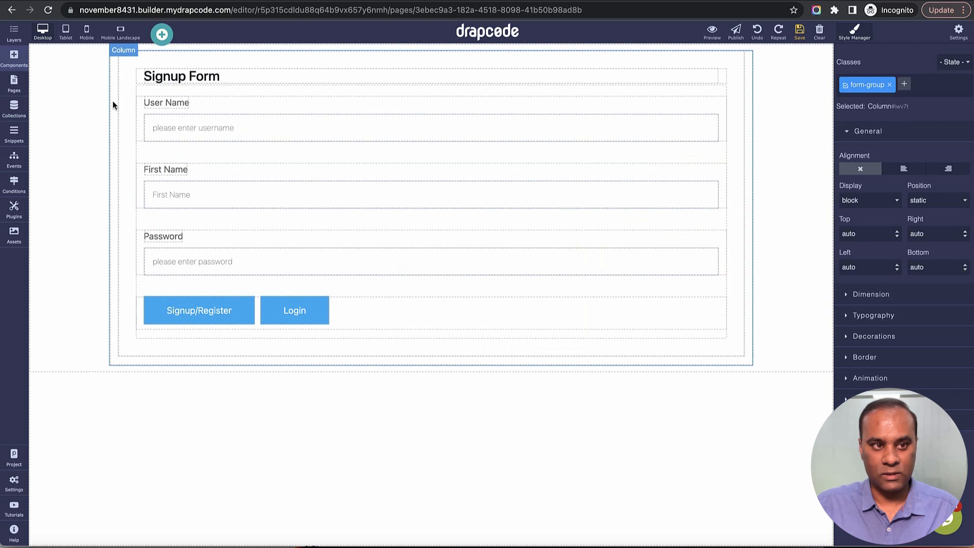
# Add a Last Name field and resize First Name and Last Name to half width side by side
pyautogui.click(14, 56)
pyautogui.moveTo(110, 257); pyautogui.dragTo(722, 197)
pyautogui.click(488, 272)
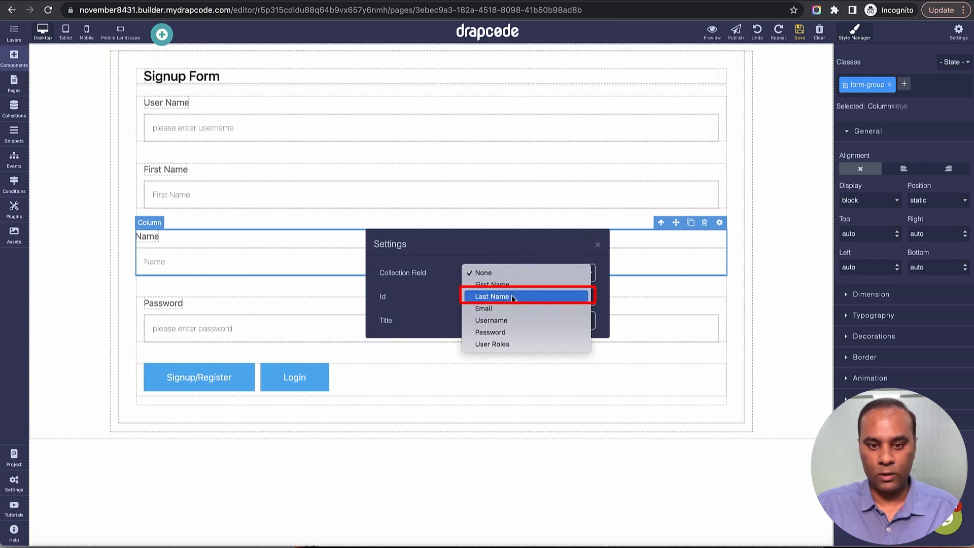
pyautogui.click(515, 295)
pyautogui.click(597, 245)
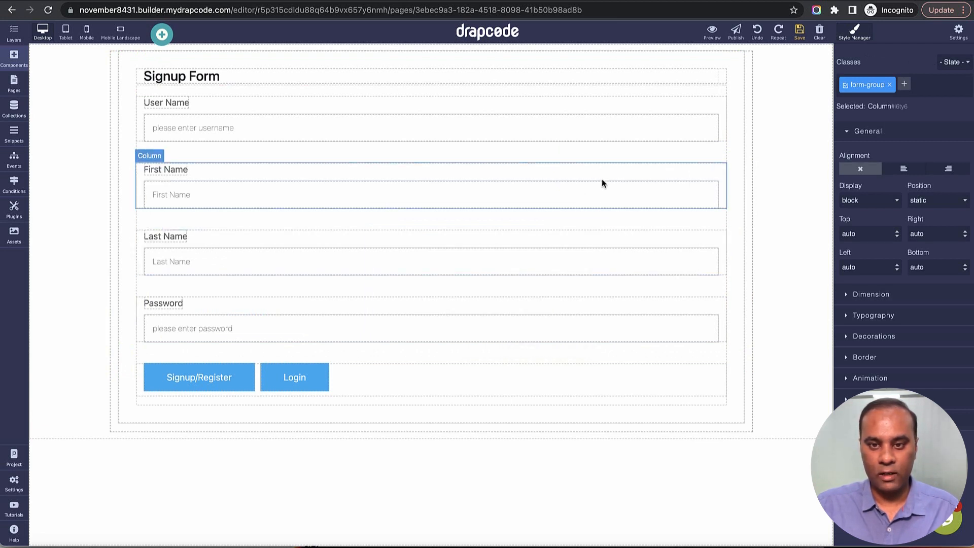
pyautogui.click(707, 184)
pyautogui.moveTo(728, 186); pyautogui.dragTo(453, 194)
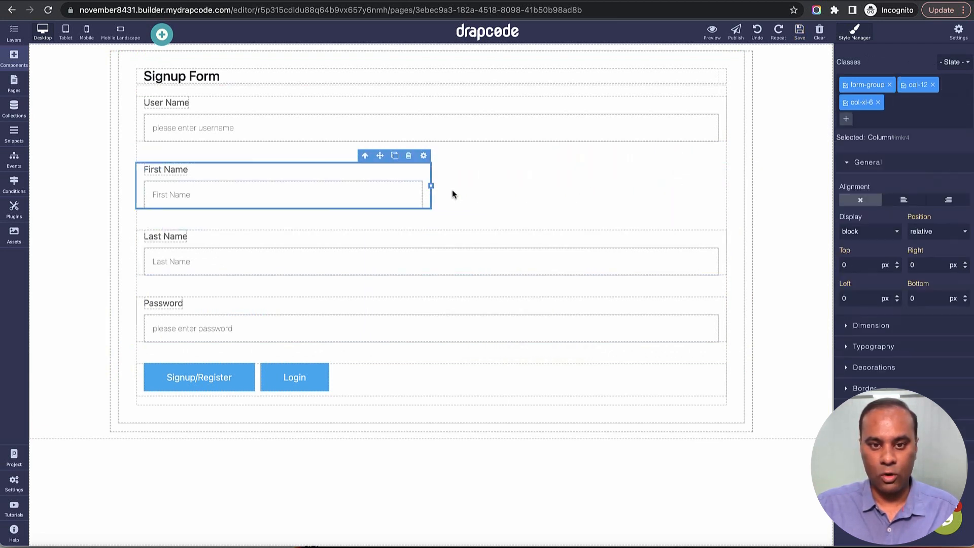
pyautogui.click(471, 240)
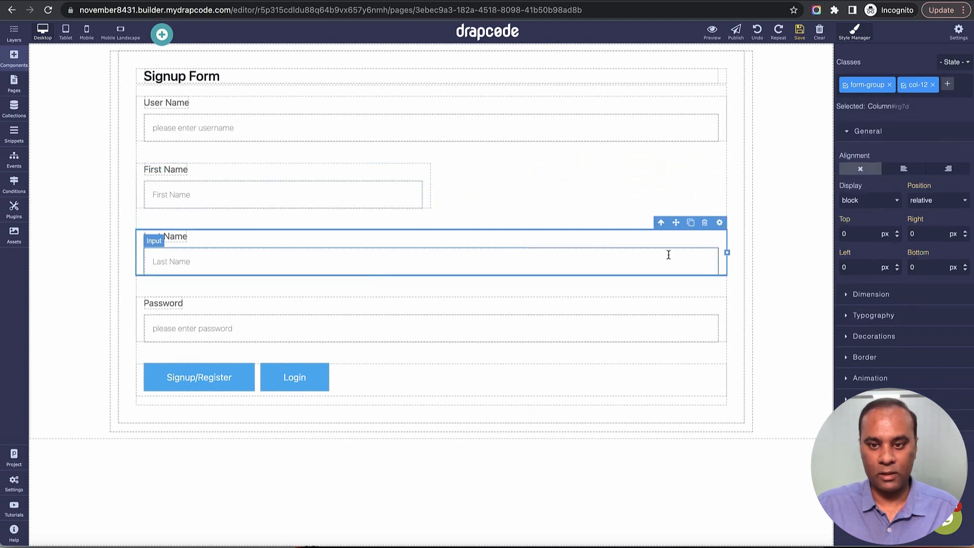
pyautogui.moveTo(726, 252); pyautogui.dragTo(439, 250)
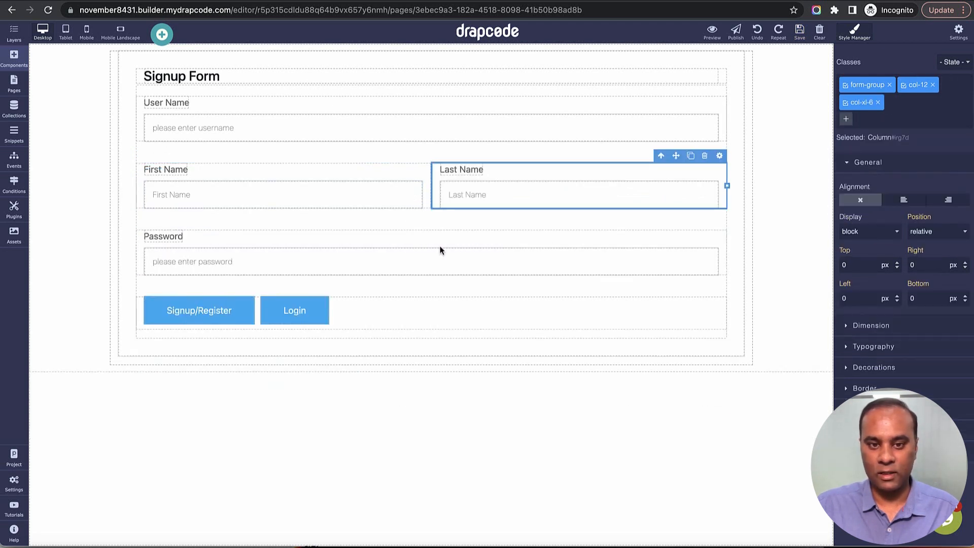
# Add an Email-bound field below User Name and reload the preview
pyautogui.click(14, 61)
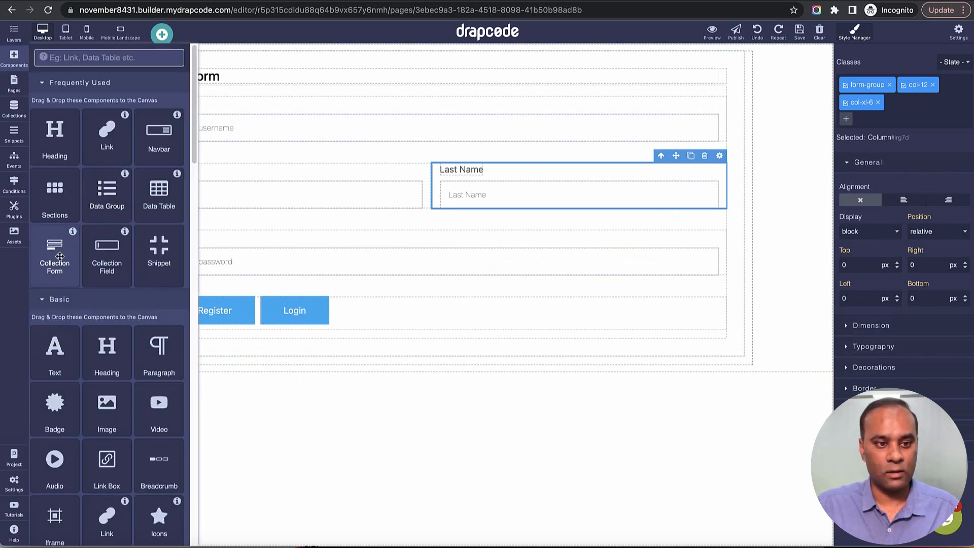
pyautogui.moveTo(106, 251); pyautogui.dragTo(726, 128)
pyautogui.click(562, 275)
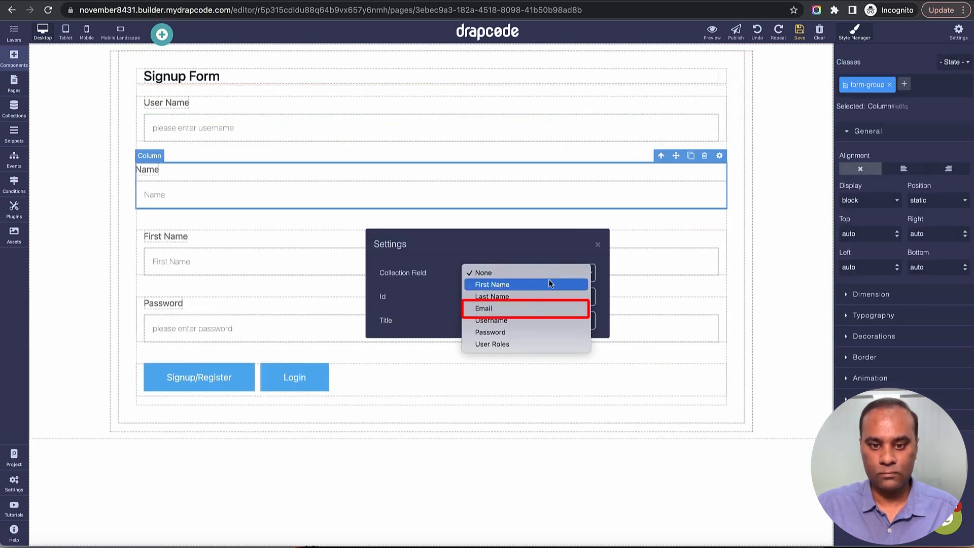
pyautogui.click(536, 307)
pyautogui.click(598, 246)
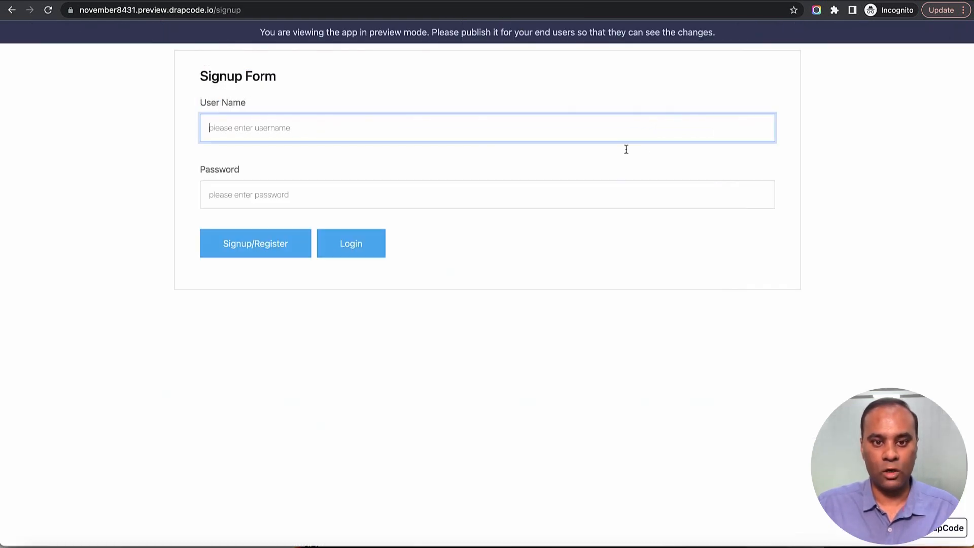
pyautogui.click(48, 14)
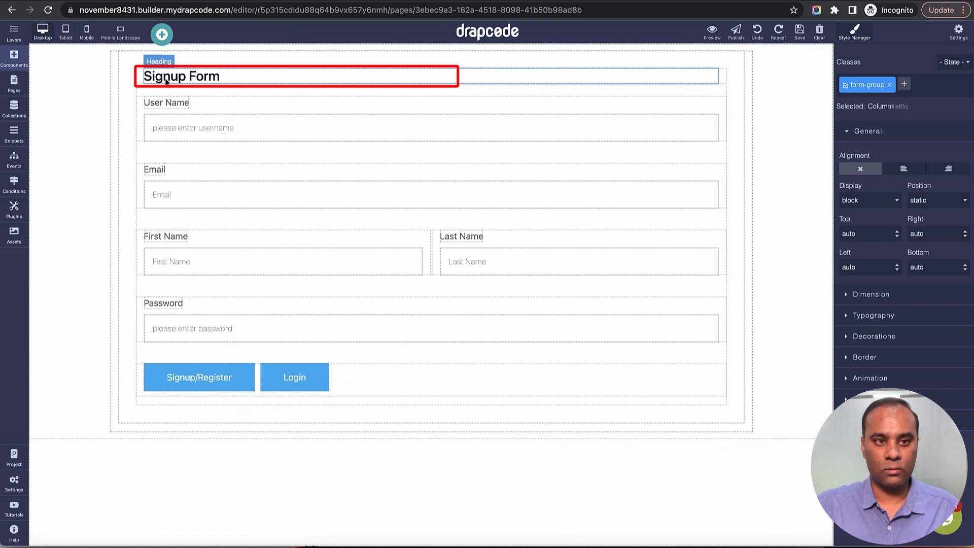
# Change the signup heading to 'Manager - Signup Form', save, and reload the preview
pyautogui.doubleClick(165, 77)
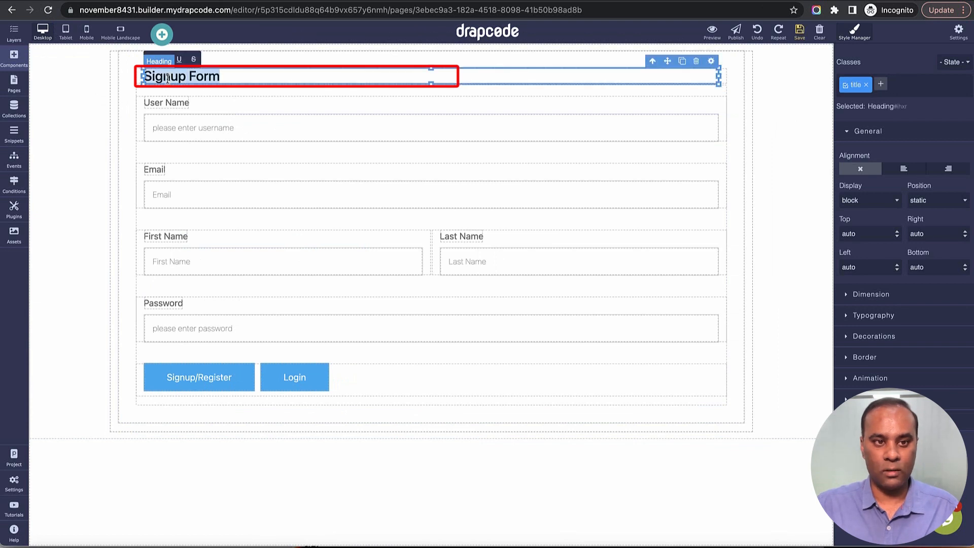
pyautogui.click(167, 77)
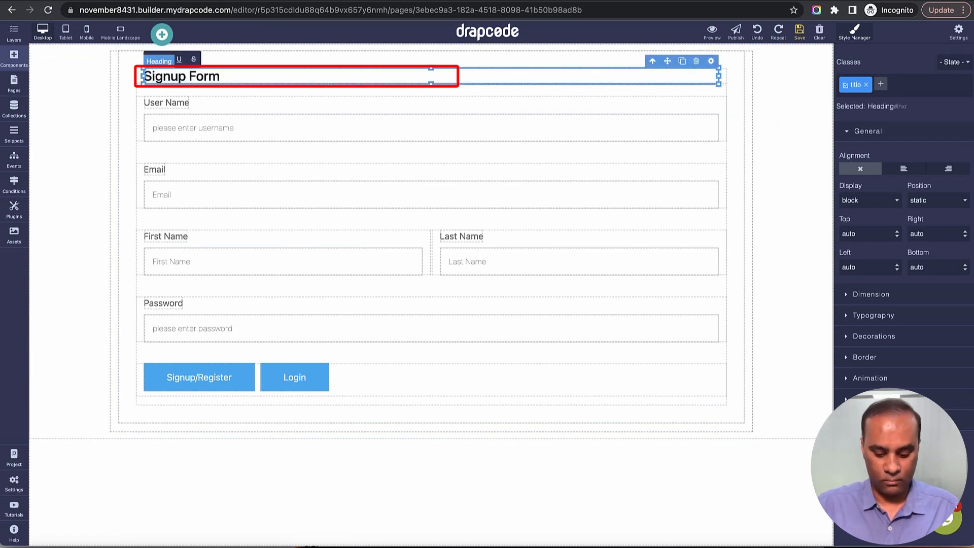
pyautogui.write('Manager -')
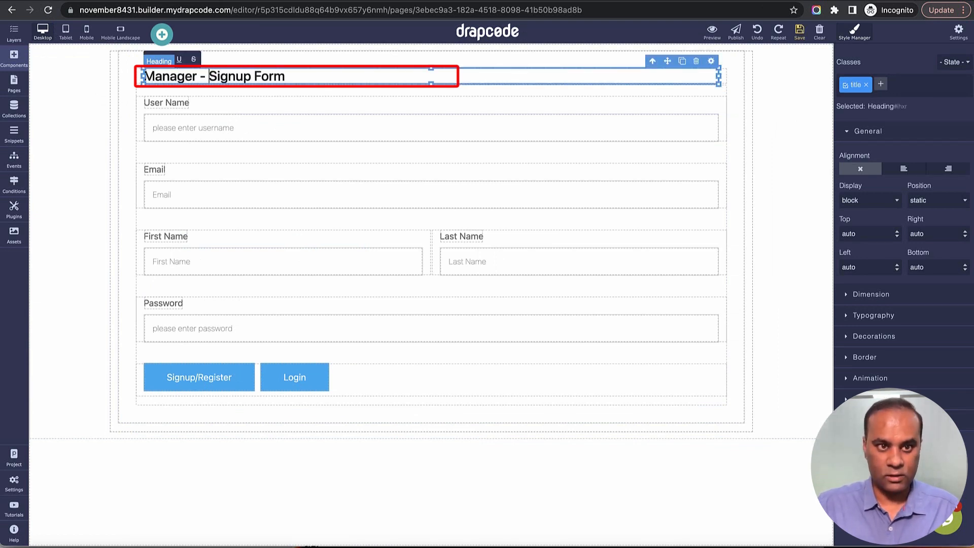
pyautogui.click(799, 31)
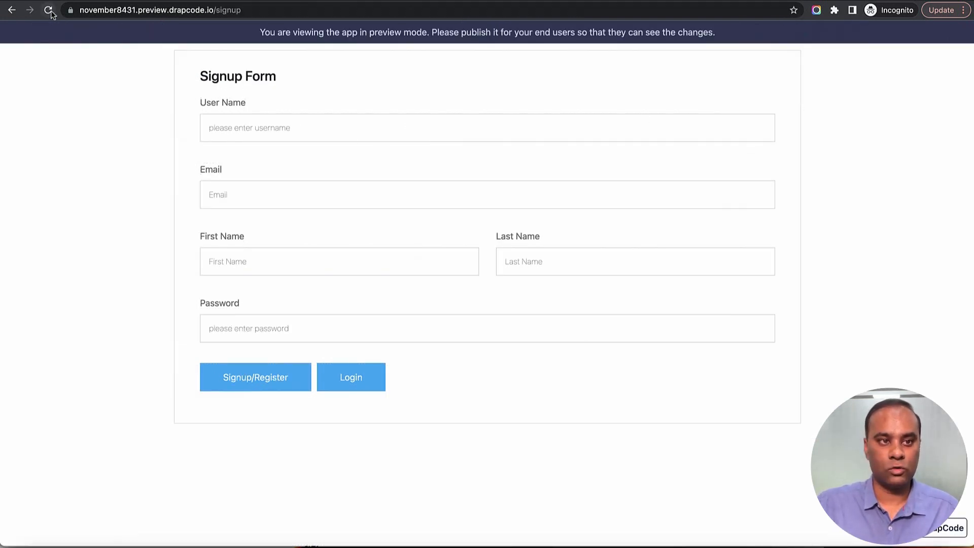
pyautogui.click(49, 11)
# Fill the signup User Name and Email fields with the manager's email address
pyautogui.click(504, 132)
pyautogui.write('ma')
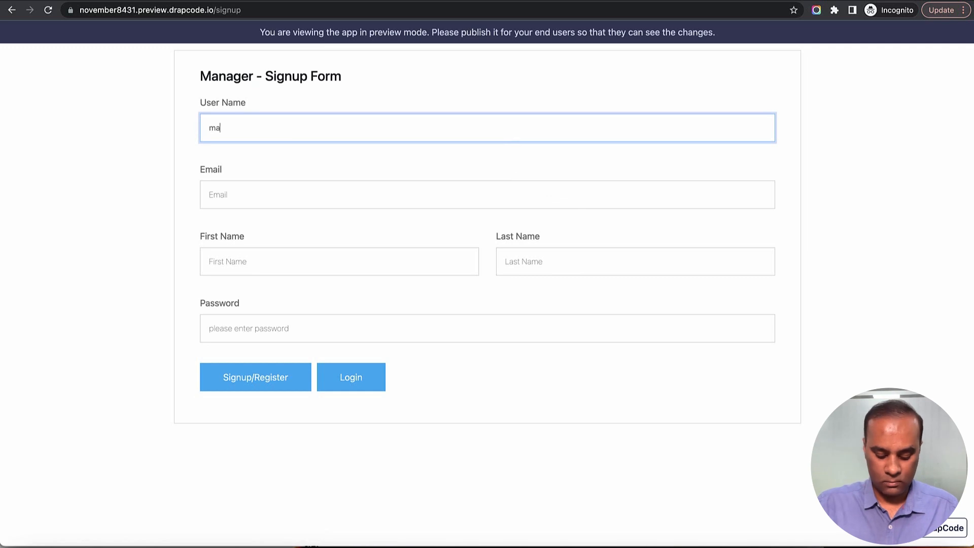
pyautogui.write('nager@email.com')
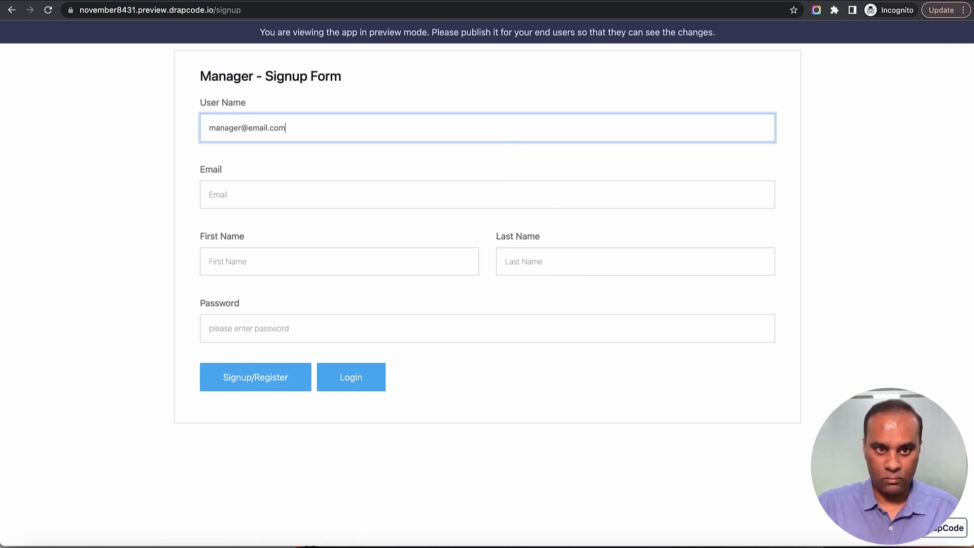
pyautogui.press('super+a')
pyautogui.press('super+c')
pyautogui.press('Tab')
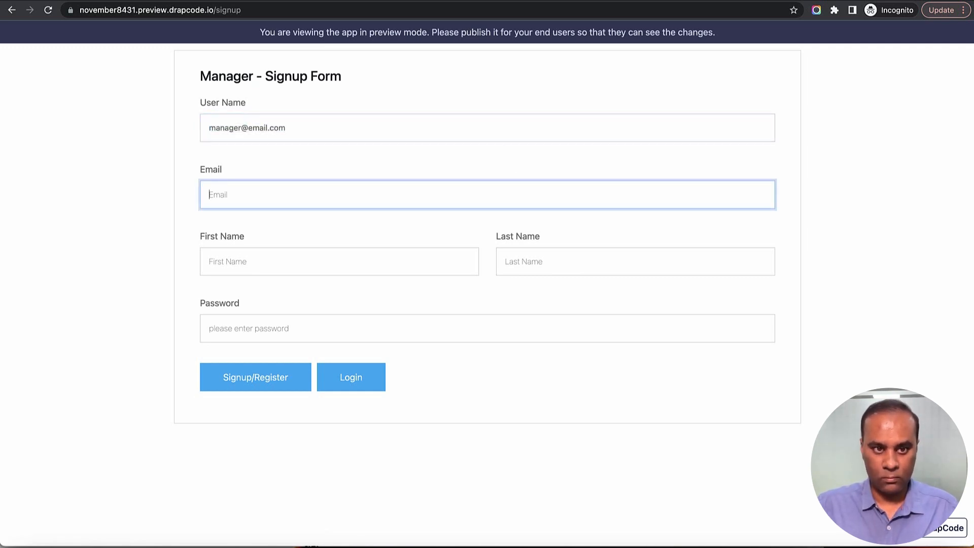
pyautogui.press('super+v')
pyautogui.hotkey('shift', 'Tab')
pyautogui.press('Right')
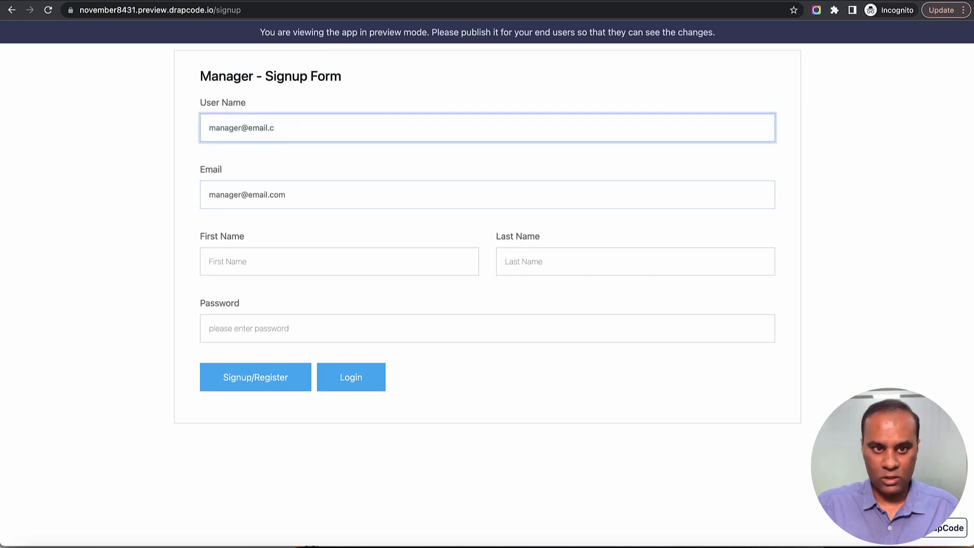
pyautogui.press('BackSpace')
pyautogui.press('Tab')
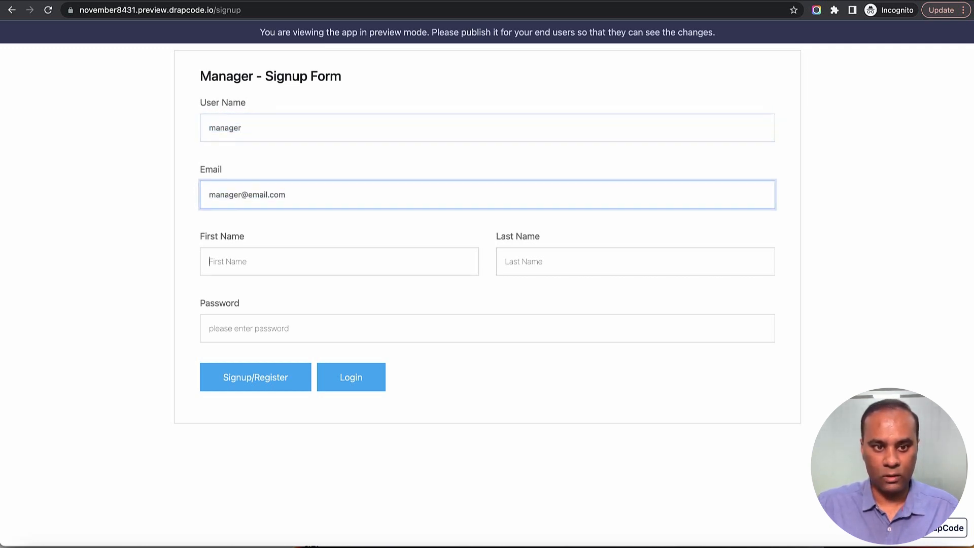
# Enter the manager's first and last name and a password, then submit the signup form
pyautogui.press('Tab')
pyautogui.write('Manager')
pyautogui.press('Tab')
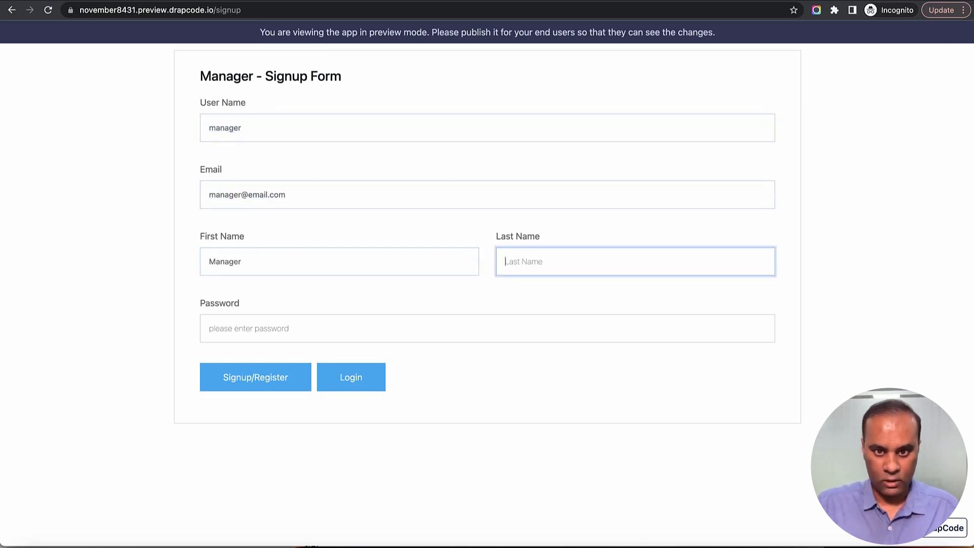
pyautogui.write('One')
pyautogui.press('Tab')
pyautogui.write('123456')
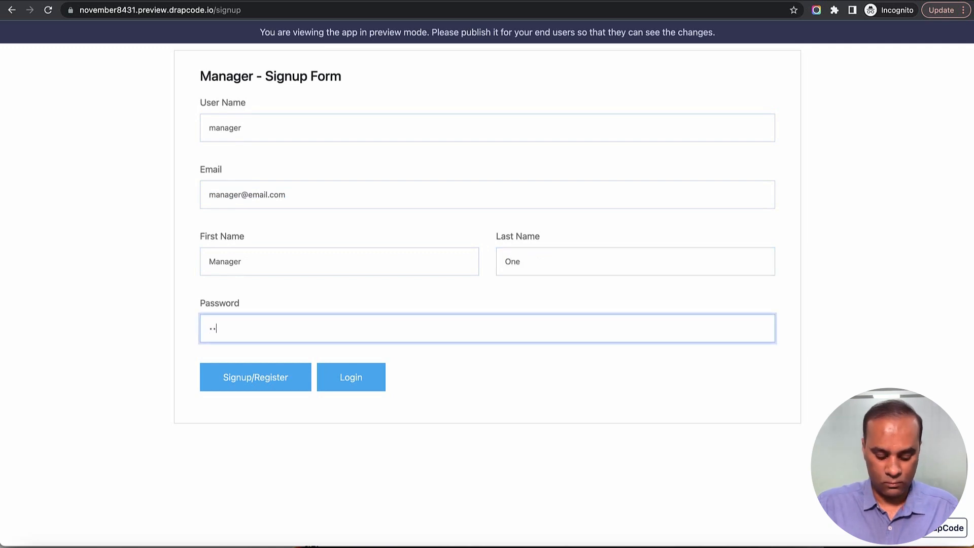
pyautogui.click(246, 381)
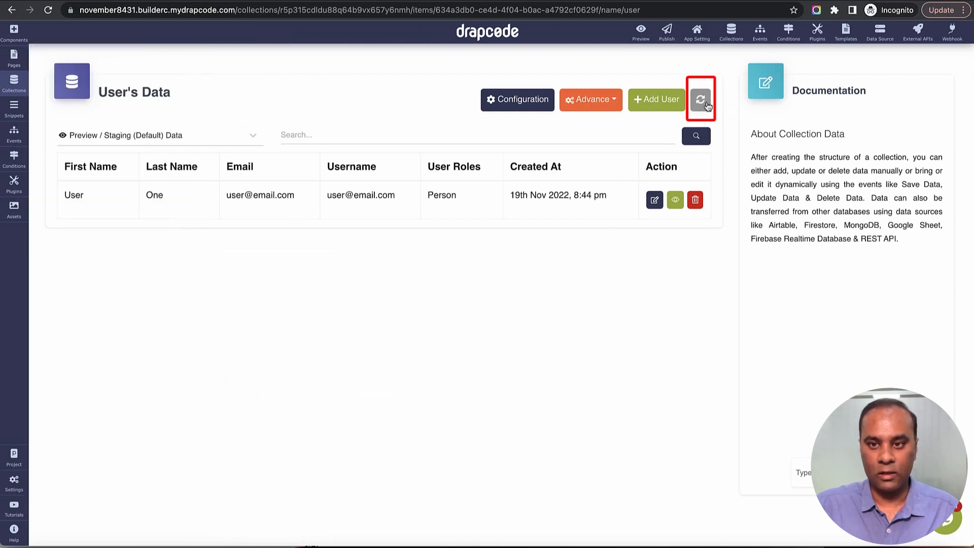
# Refresh the user list and highlight the newly added manager account row
pyautogui.click(705, 103)
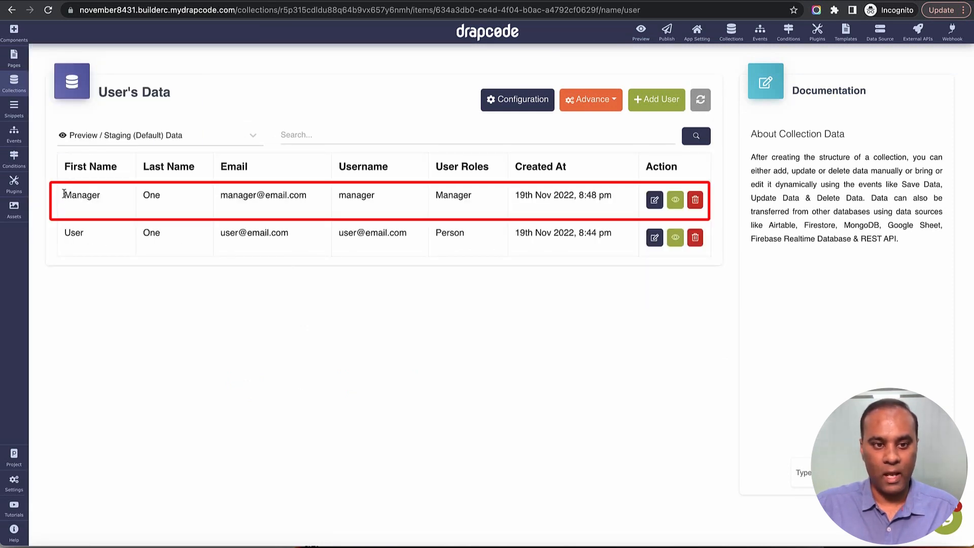
pyautogui.moveTo(63, 194); pyautogui.dragTo(617, 201)
pyautogui.click(617, 202)
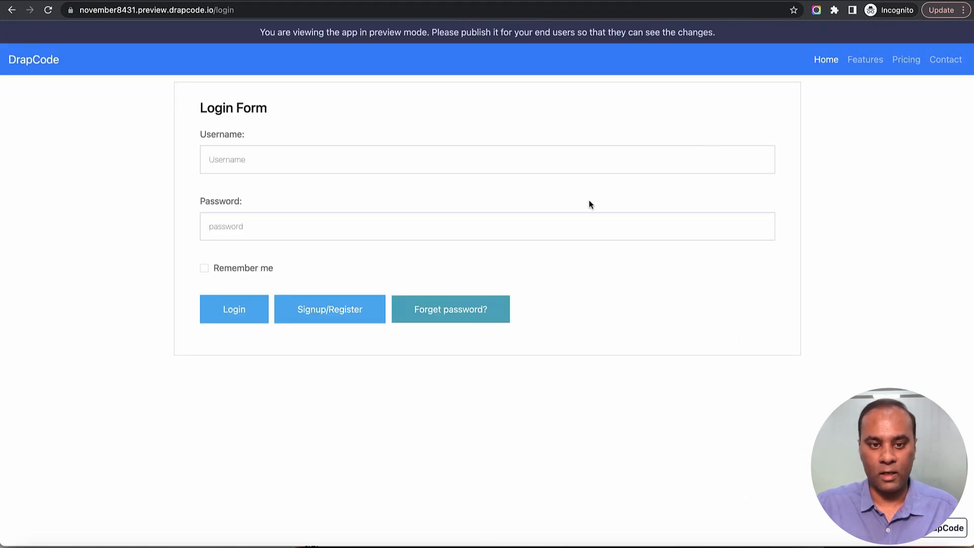
# Log into the preview app as the manager, with the domain removed from the pasted username
pyautogui.click(395, 159)
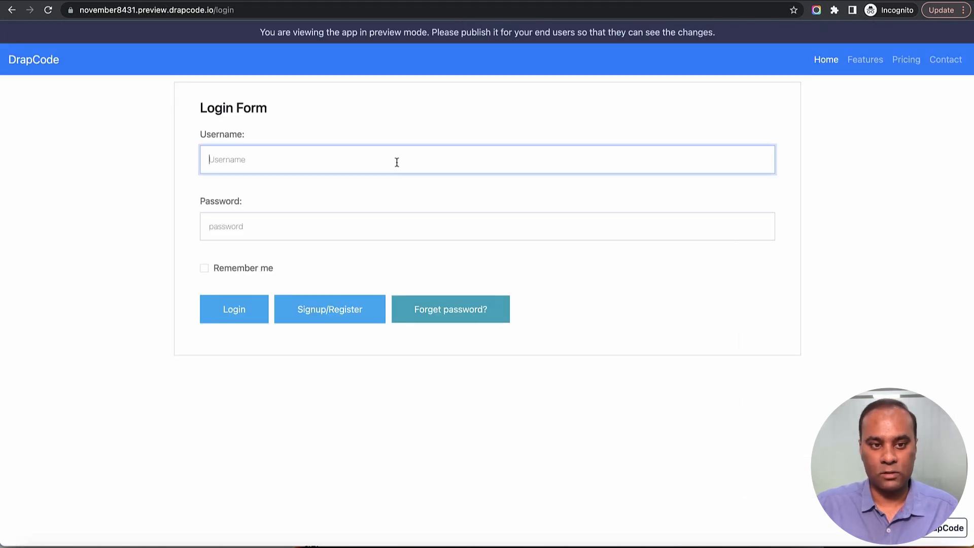
pyautogui.press('super+v')
pyautogui.click(327, 232)
pyautogui.write('••')
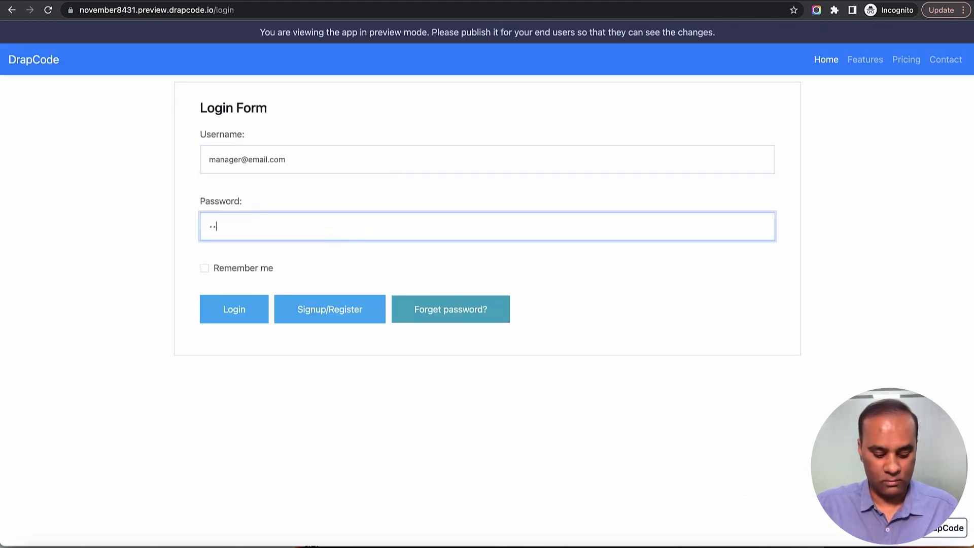
pyautogui.write('••••')
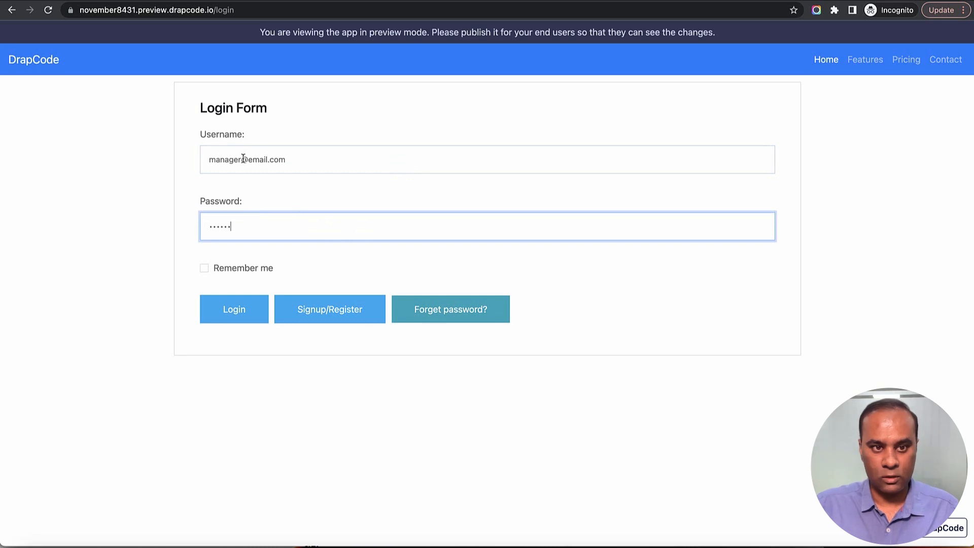
pyautogui.moveTo(243, 159); pyautogui.dragTo(330, 163)
pyautogui.press('BackSpace')
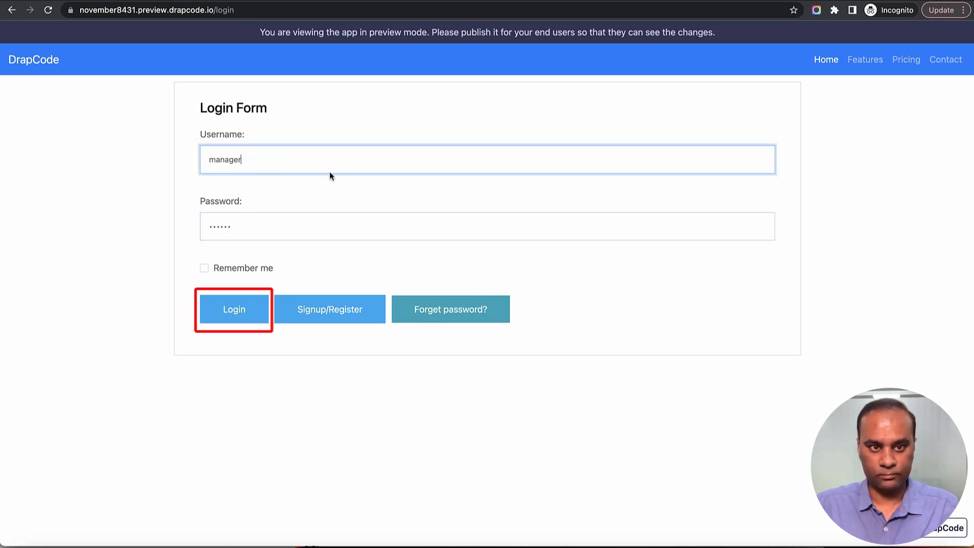
pyautogui.click(263, 317)
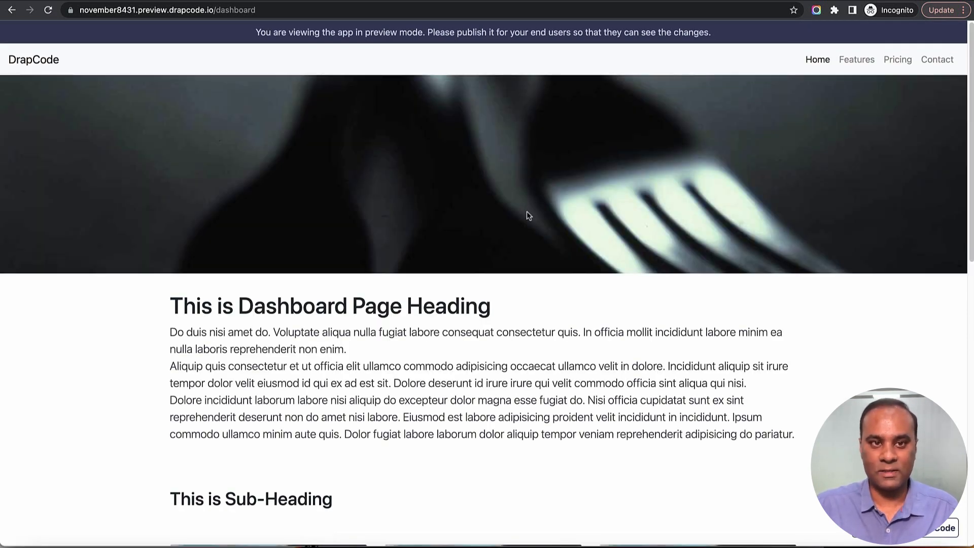
pyautogui.hotkey('ctrl', 'shift', 'Tab')
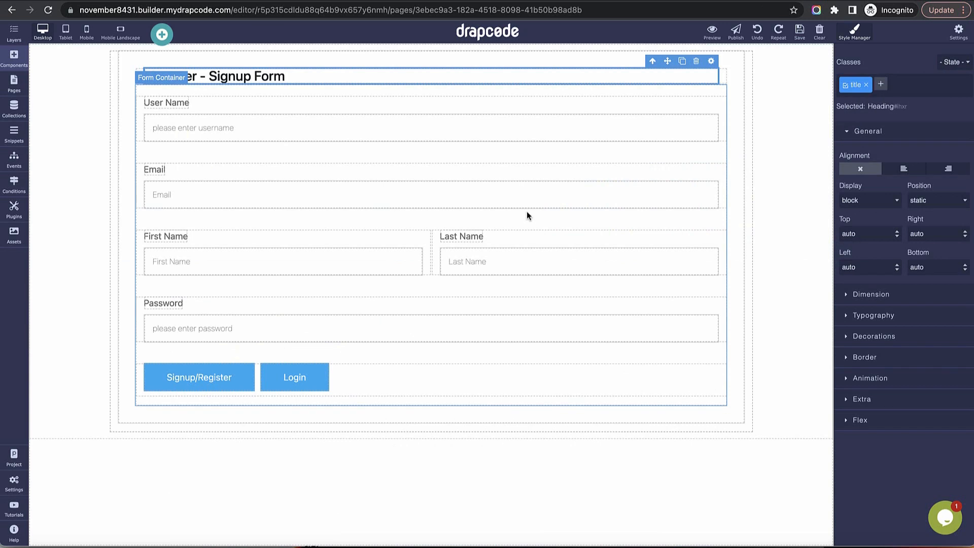
# Set Dashboard's Access To to 'Users with Manager Role' only, replacing 'Secured (Only LoggedIn User)'
pyautogui.click(14, 81)
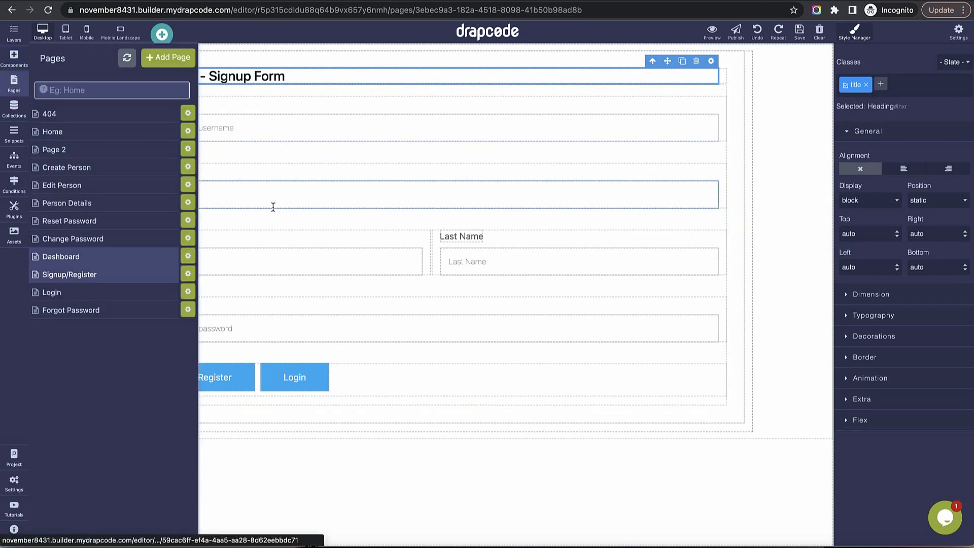
pyautogui.click(187, 257)
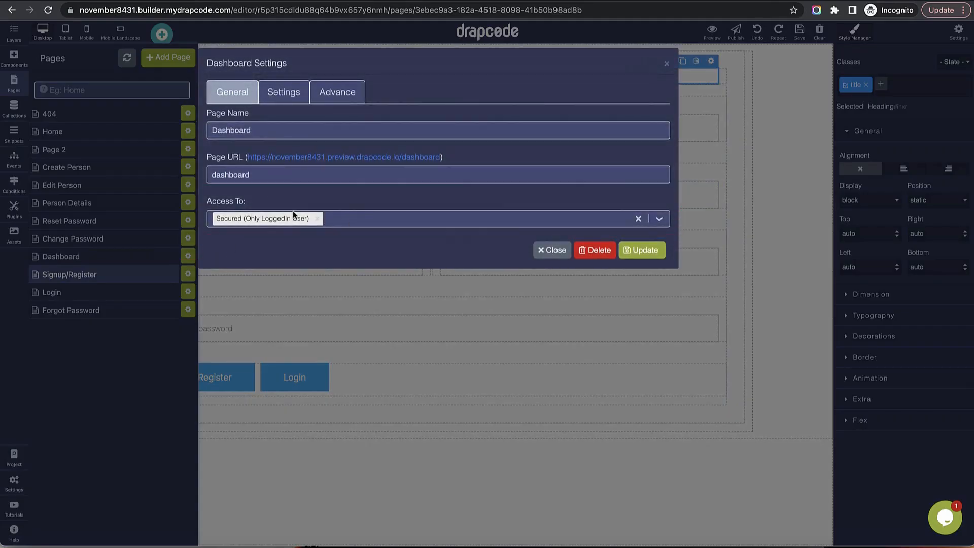
pyautogui.click(373, 223)
pyautogui.click(360, 266)
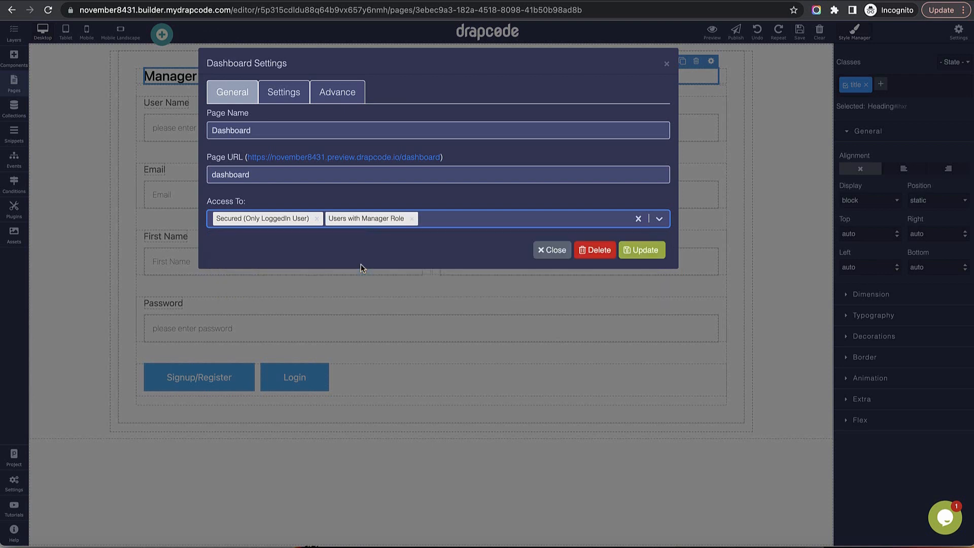
pyautogui.click(316, 218)
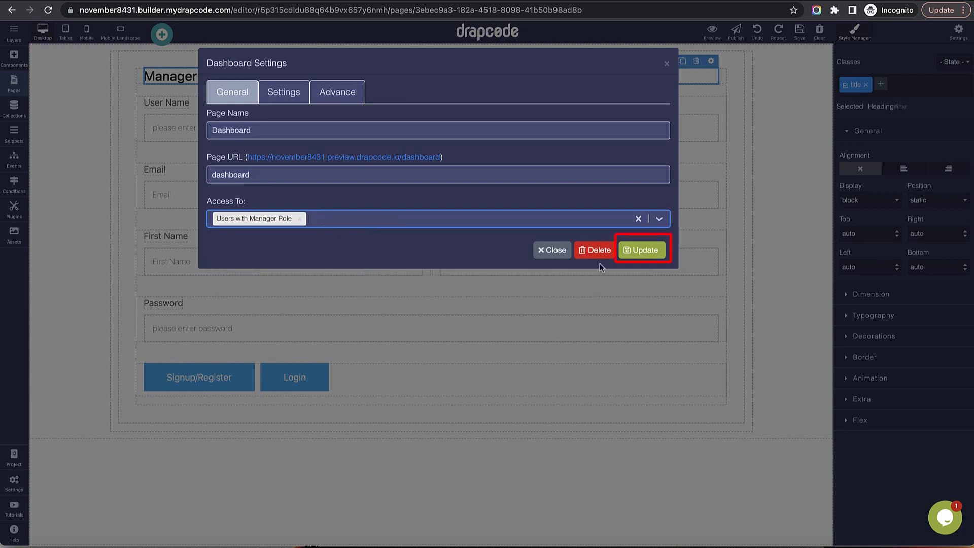
pyautogui.click(642, 249)
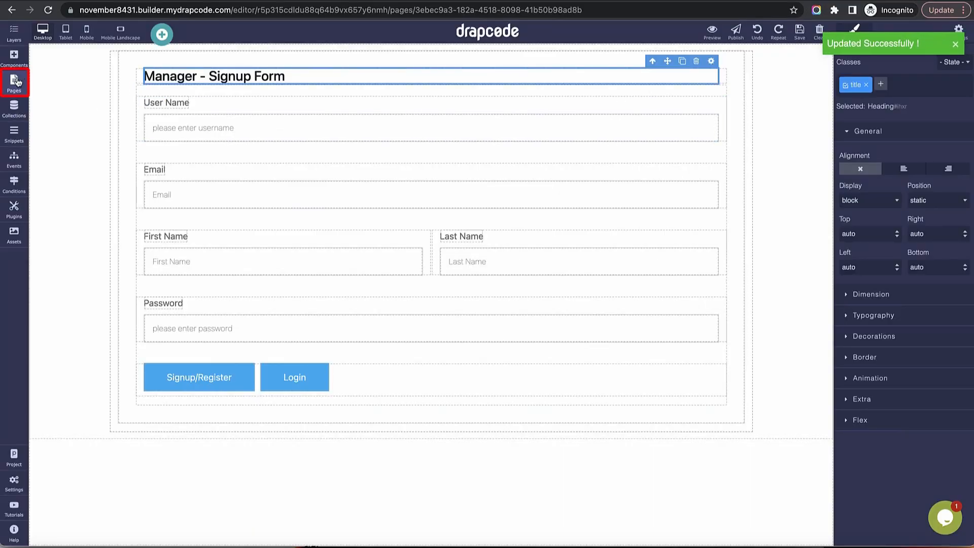
pyautogui.click(17, 81)
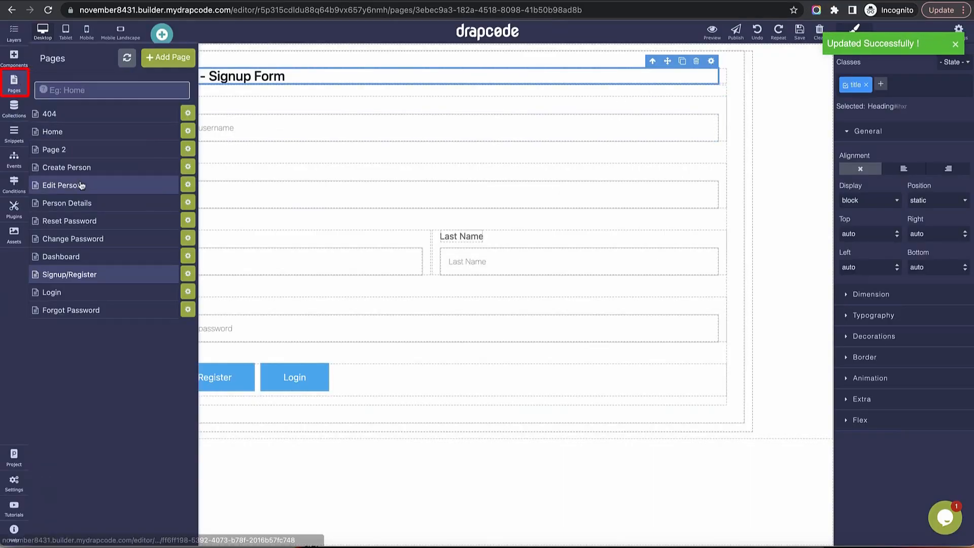
# Place a Heading above the Dashboard heading, showing the logged-in user's Email
pyautogui.click(95, 260)
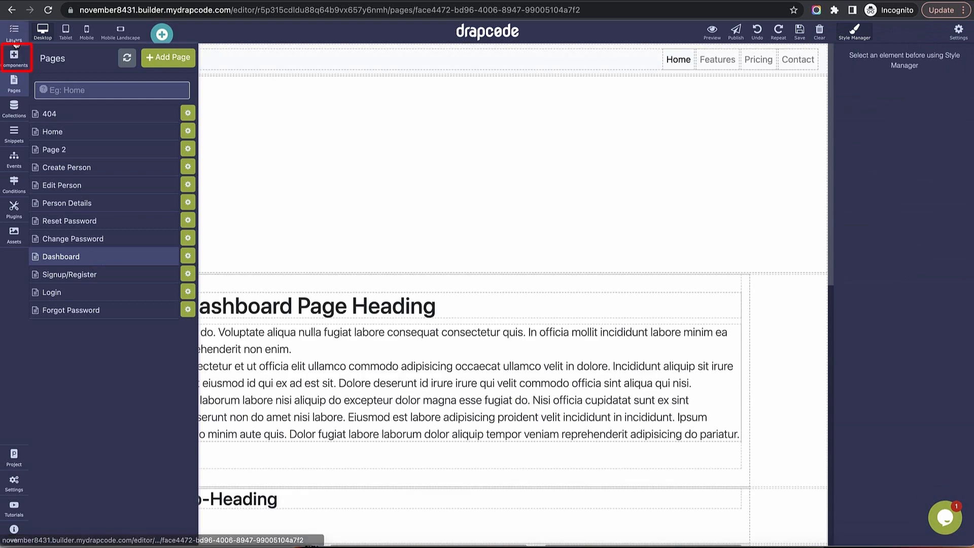
pyautogui.click(14, 58)
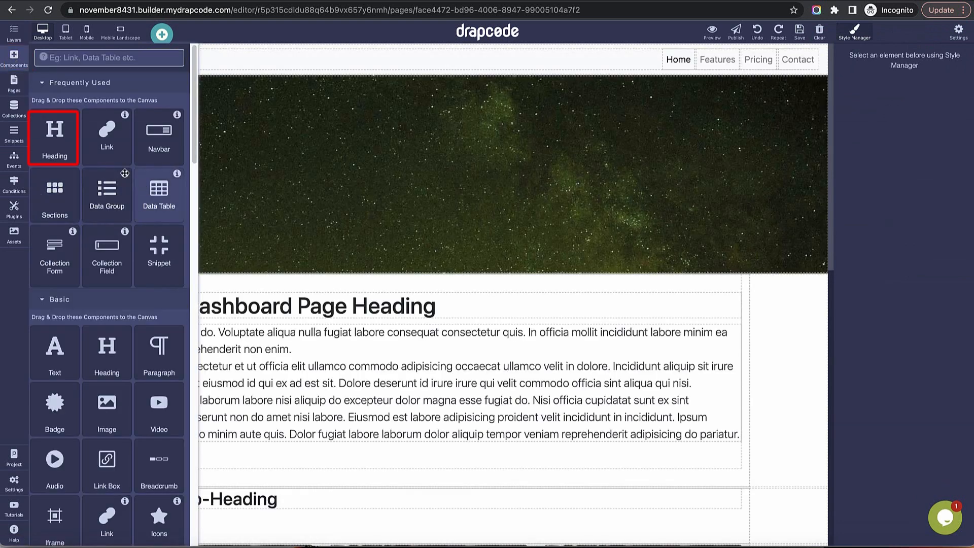
pyautogui.moveTo(54, 136); pyautogui.dragTo(211, 277)
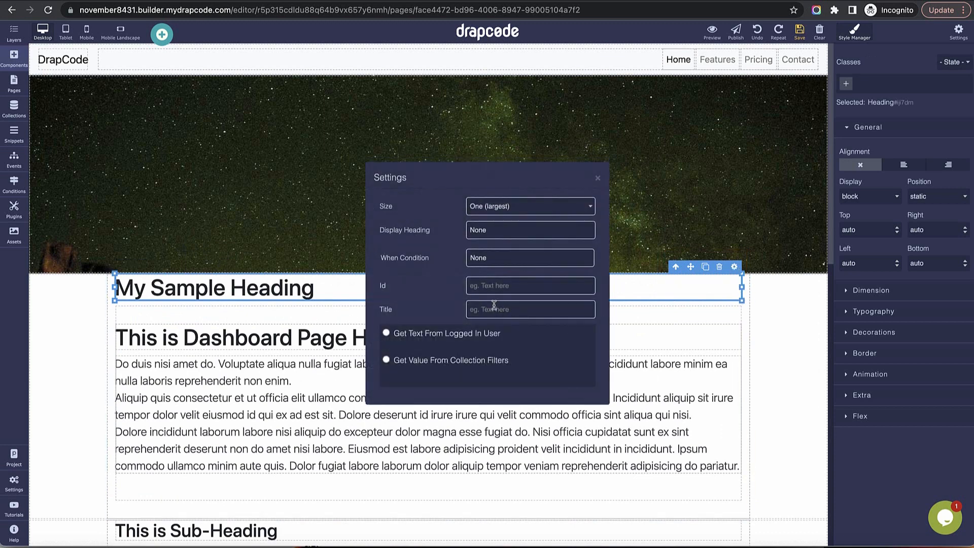
pyautogui.click(426, 331)
pyautogui.click(439, 379)
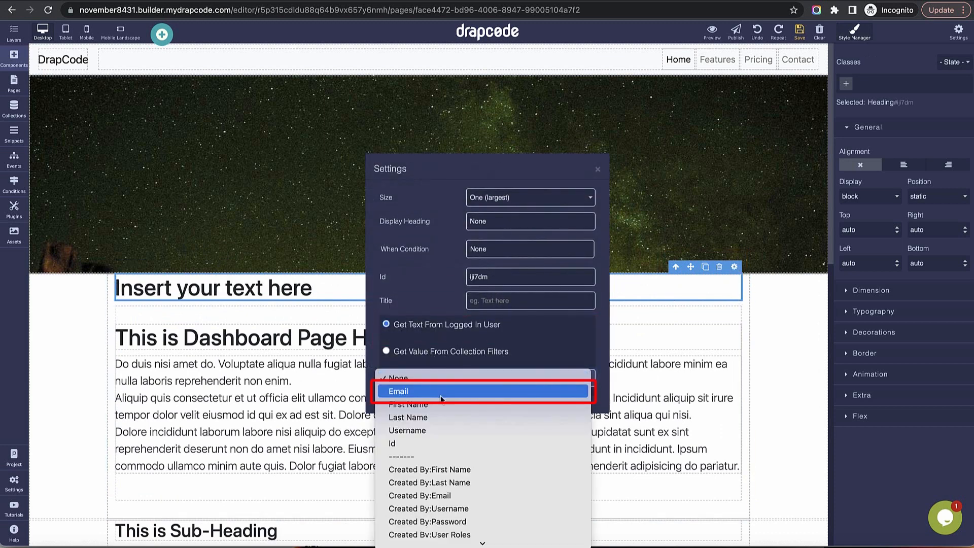
pyautogui.click(398, 391)
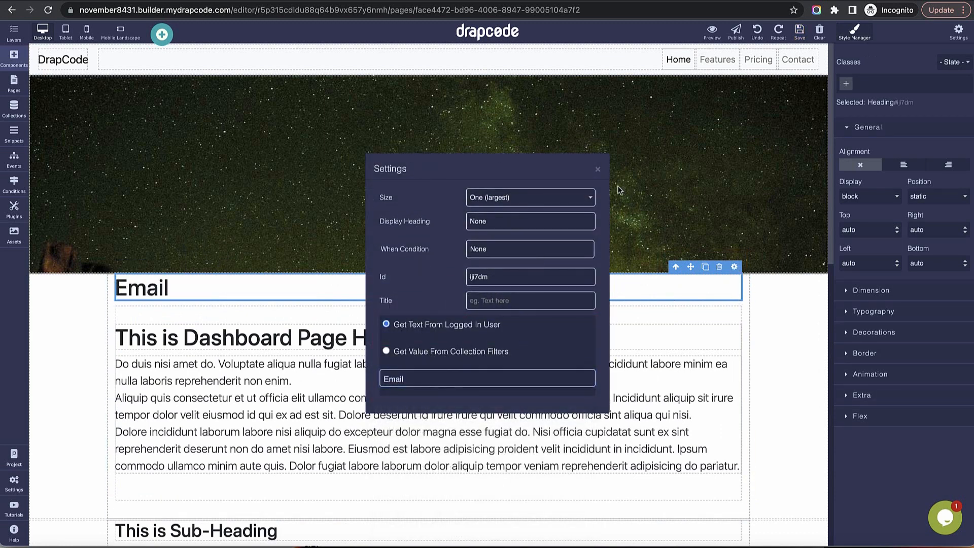
pyautogui.click(597, 169)
pyautogui.click(49, 10)
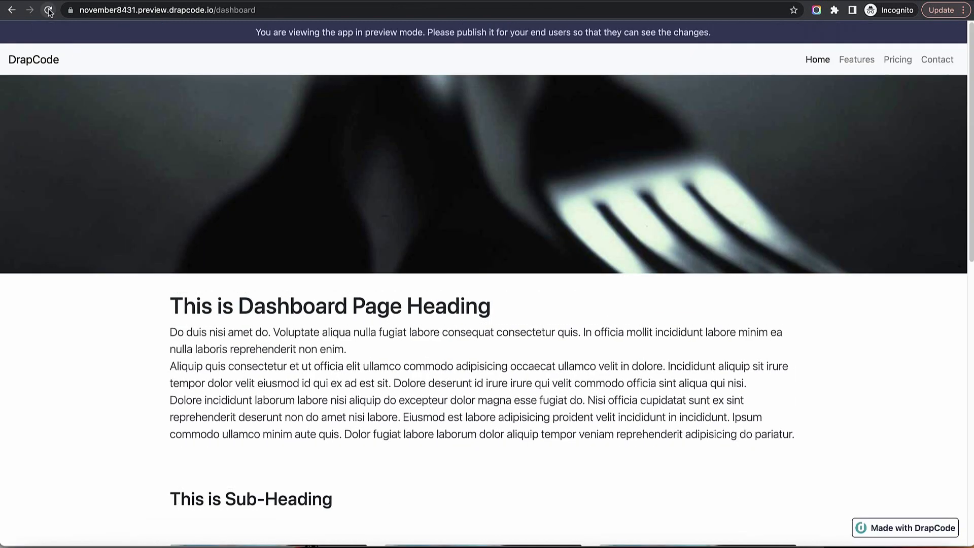
# Reload the dashboard preview to see the email heading, then go to the 'home' page URL
pyautogui.click(48, 10)
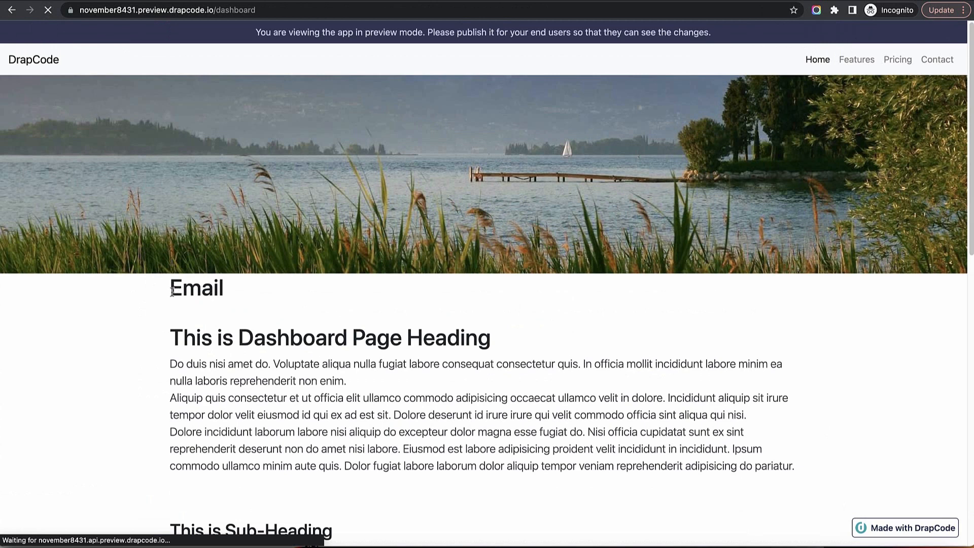
pyautogui.moveTo(171, 287); pyautogui.dragTo(442, 305)
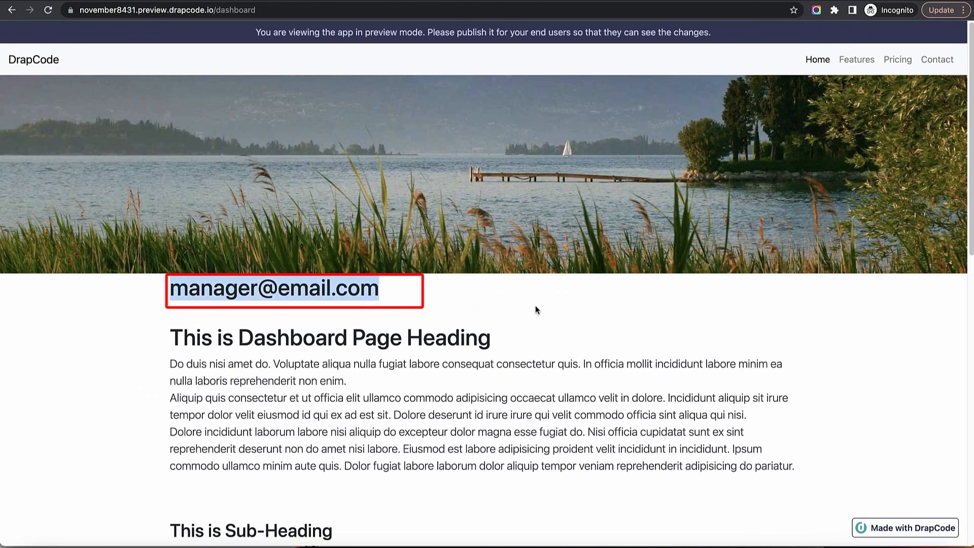
pyautogui.doubleClick(235, 10)
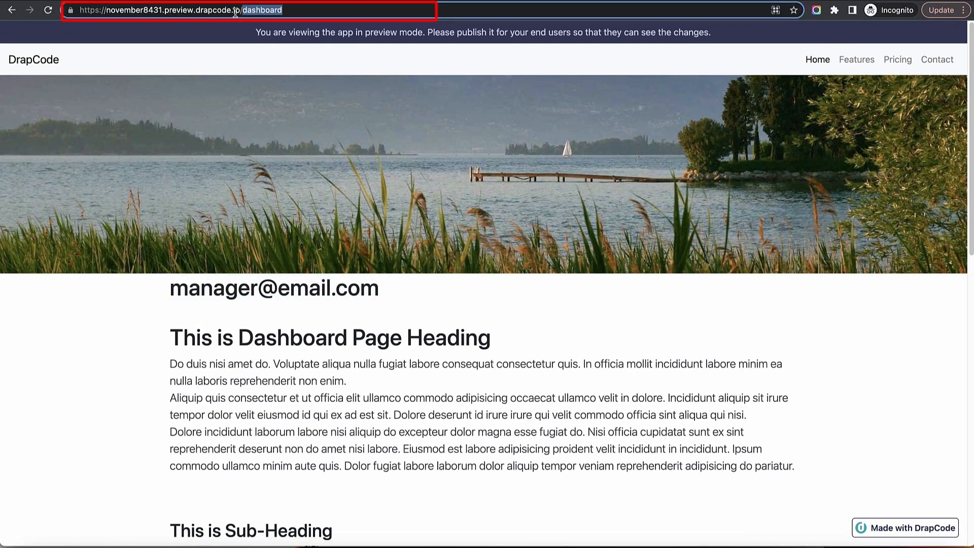
pyautogui.write('home')
pyautogui.press('Return')
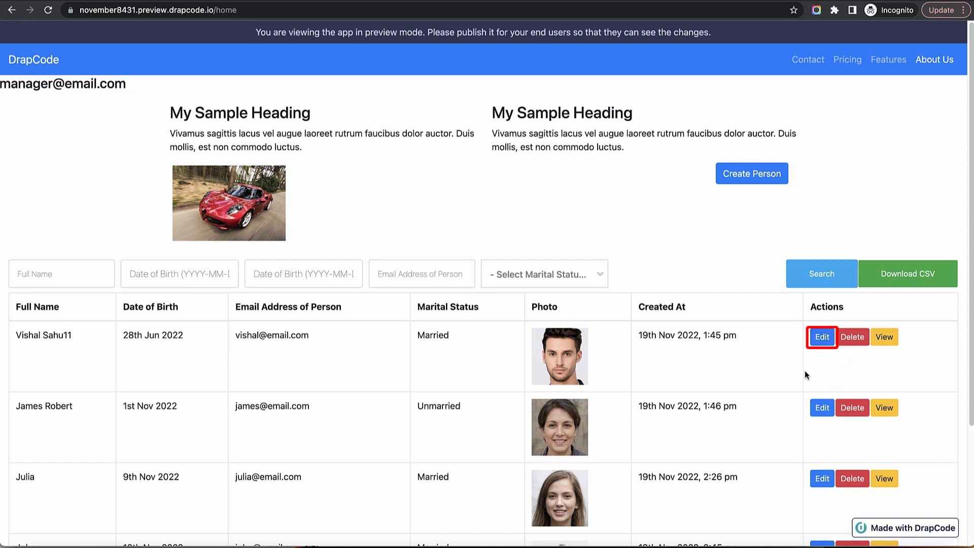
# Edit the fourth person: append 111 to Full Name, set No of Children to 2, and submit
pyautogui.scroll(-3, 811, 368)
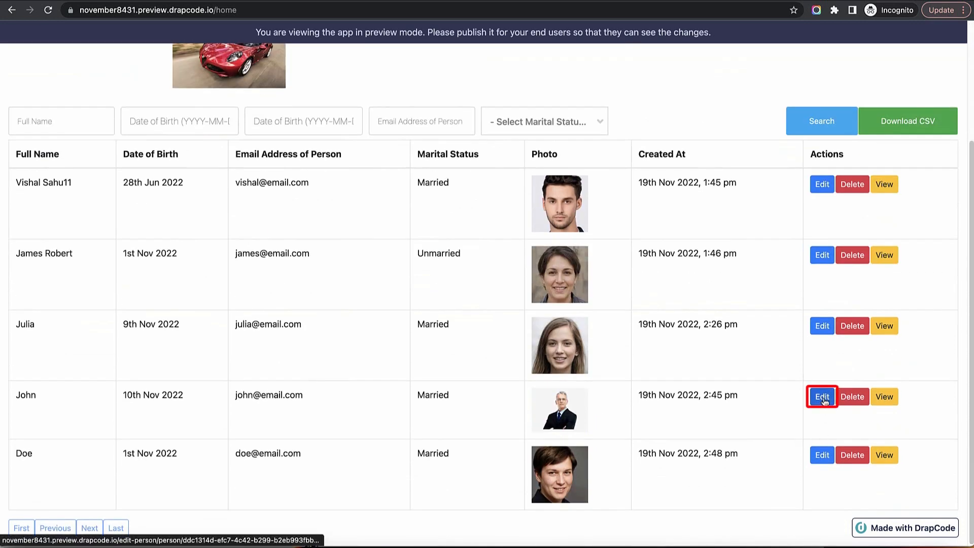
pyautogui.click(823, 401)
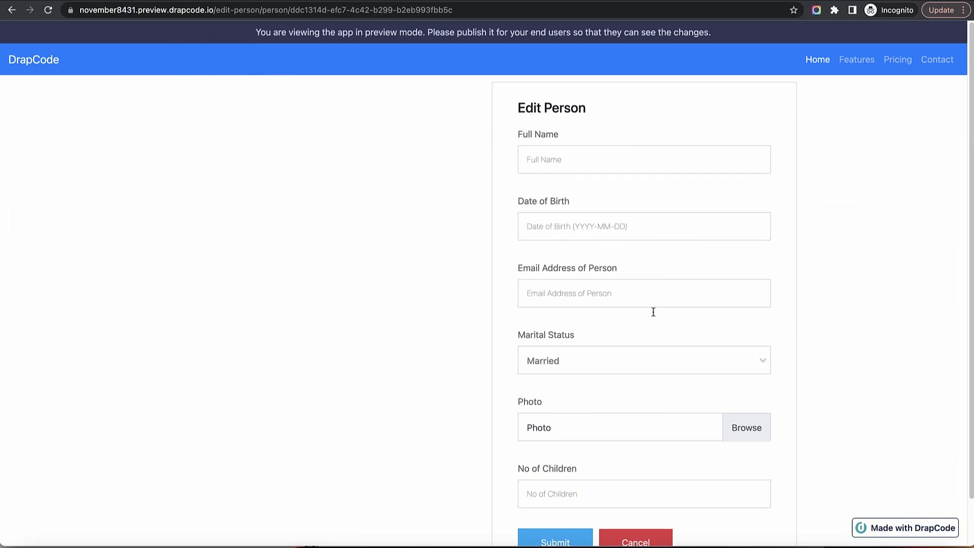
pyautogui.click(597, 167)
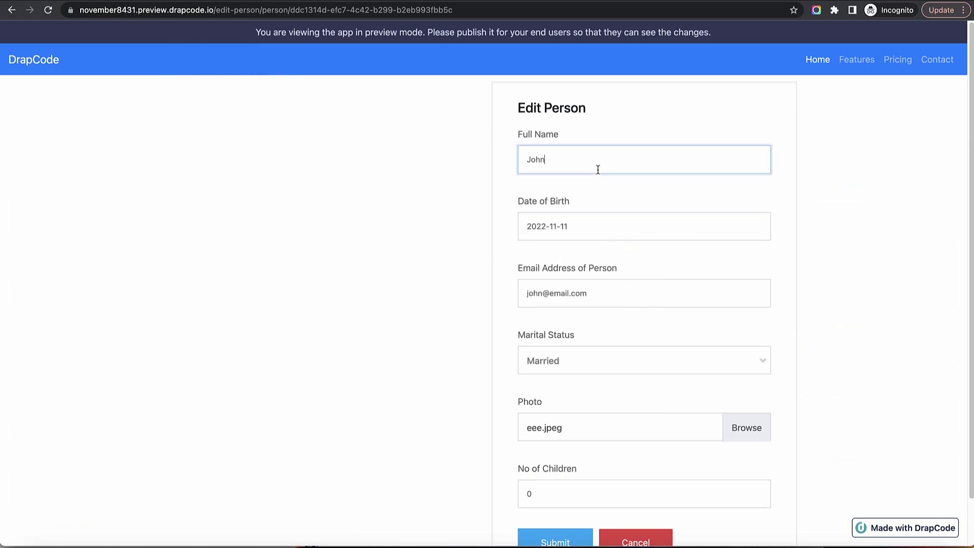
pyautogui.write('111')
pyautogui.scroll(-1, 604, 394)
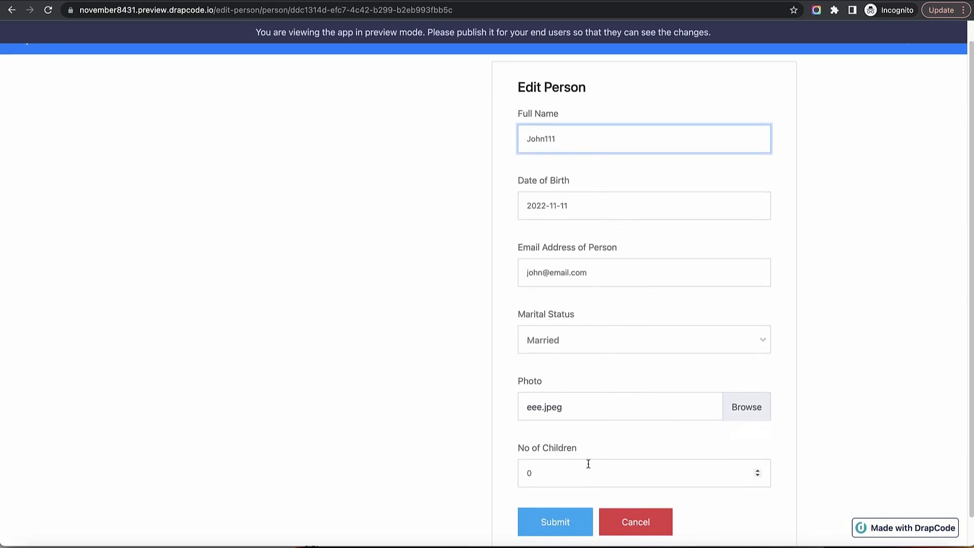
pyautogui.click(584, 474)
pyautogui.press('BackSpace')
pyautogui.write('2')
pyautogui.scroll(-1, 586, 477)
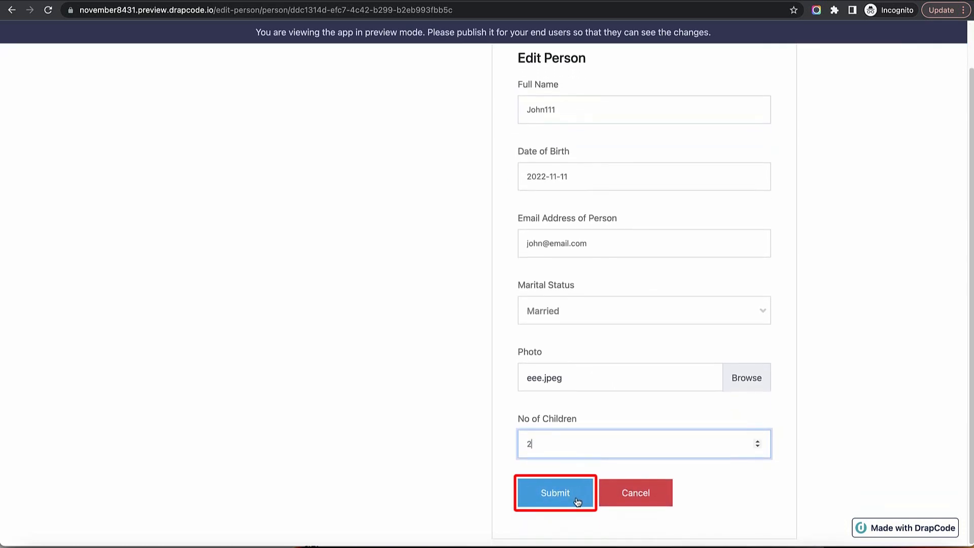
pyautogui.click(558, 496)
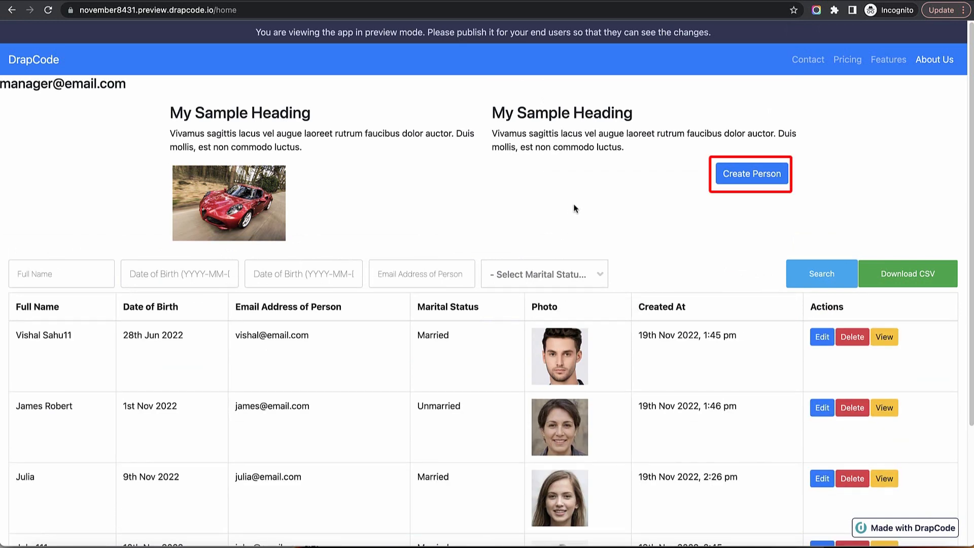
# Try Create Person, send the preview to the 'login' page, and open the builder's pages list
pyautogui.click(745, 177)
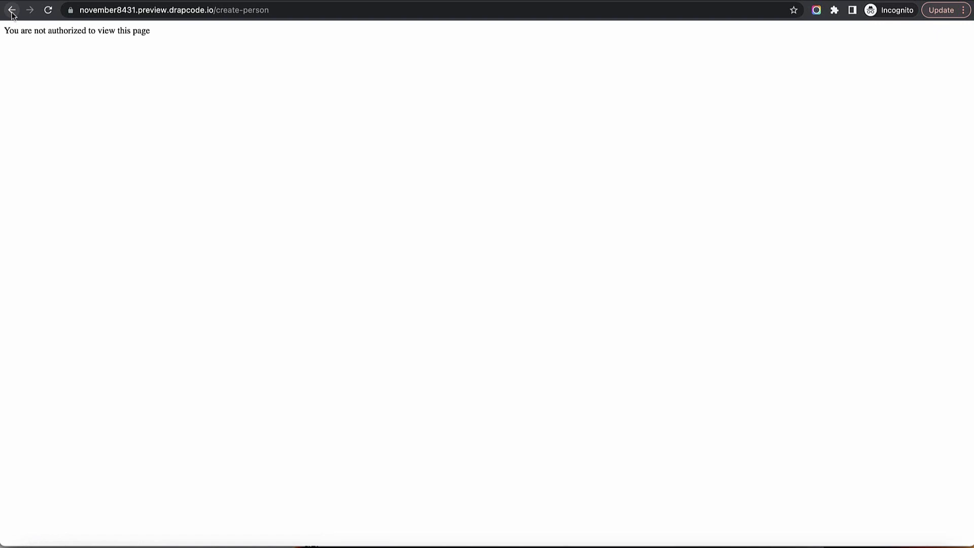
pyautogui.click(12, 11)
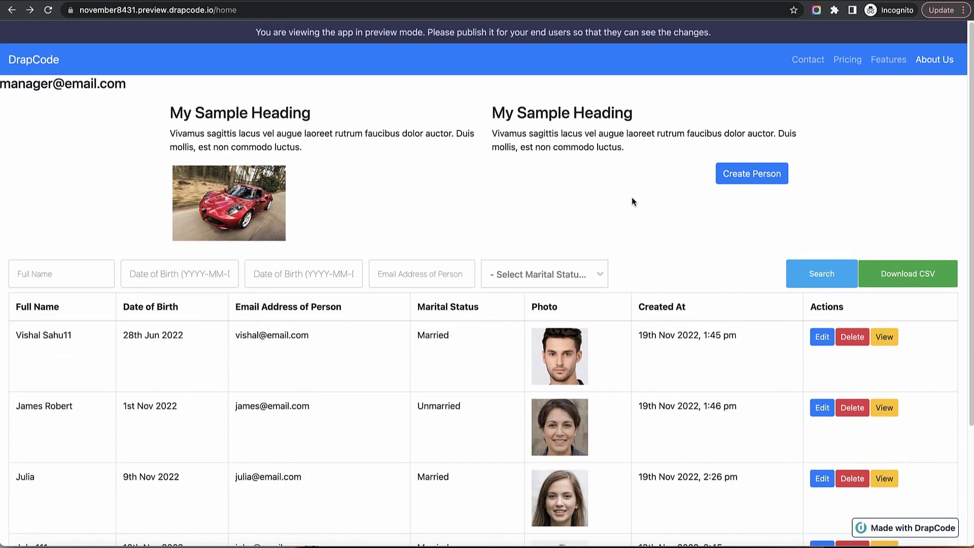
pyautogui.doubleClick(231, 11)
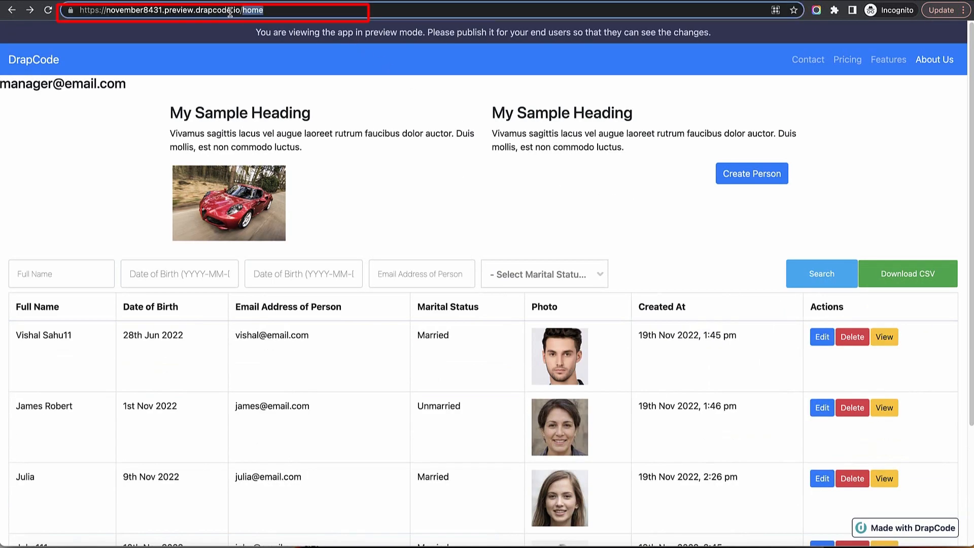
pyautogui.write('login')
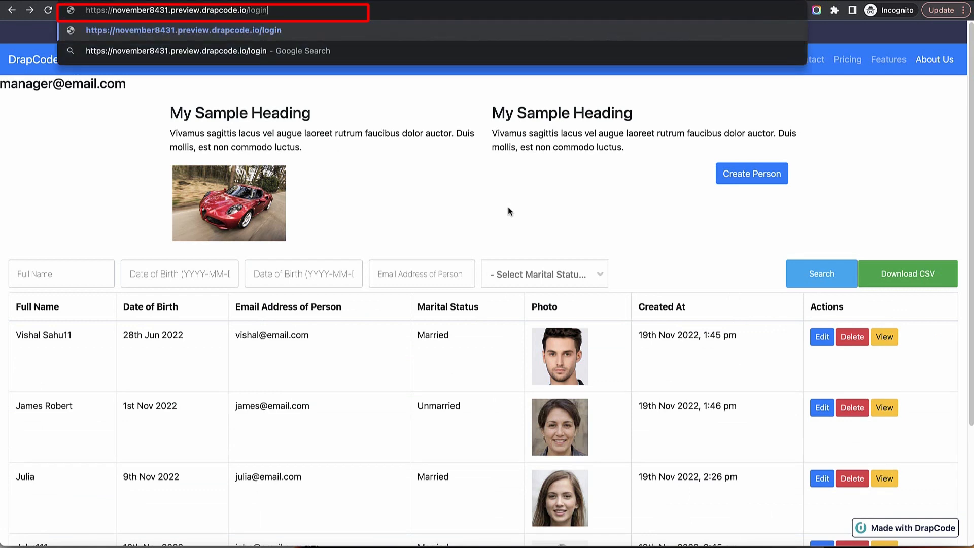
pyautogui.press('Return')
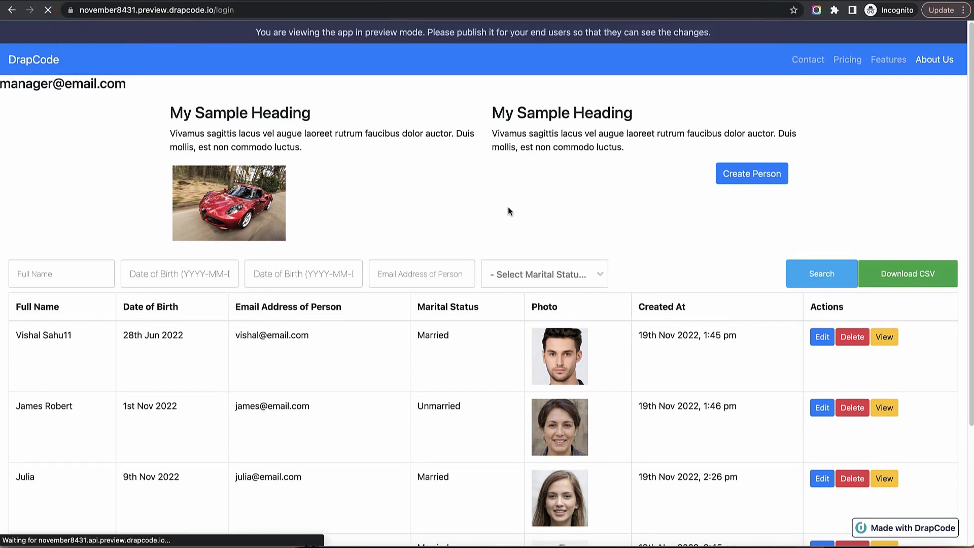
pyautogui.hotkey('ctrl', 'Tab')
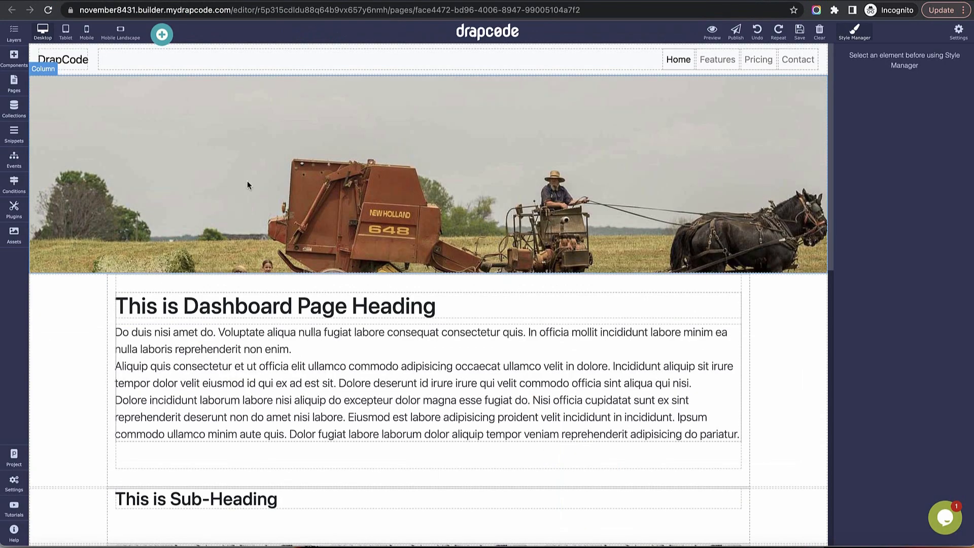
pyautogui.click(13, 88)
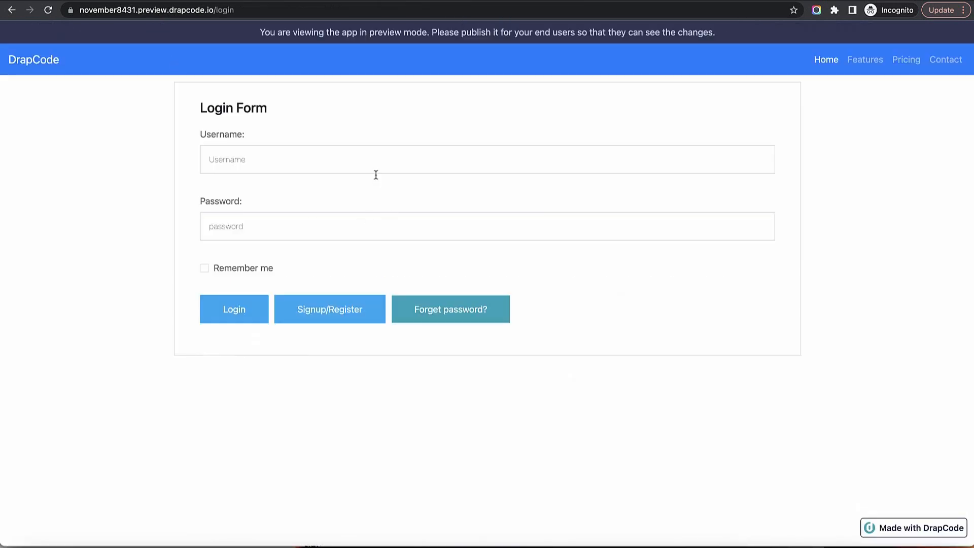
# Log into the preview app with the regular user's username and password
pyautogui.click(371, 162)
pyautogui.write('u')
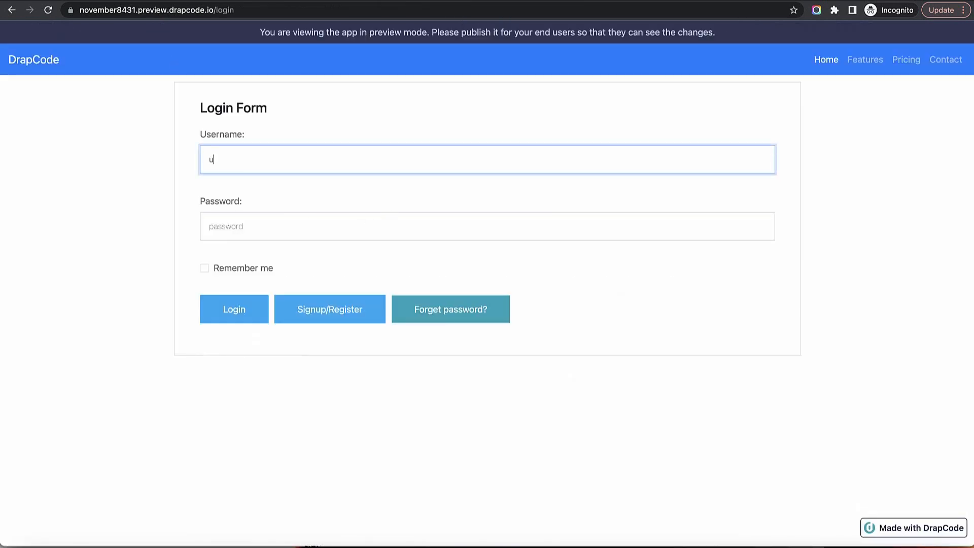
pyautogui.write('ser@email.com')
pyautogui.press('Tab')
pyautogui.write('•')
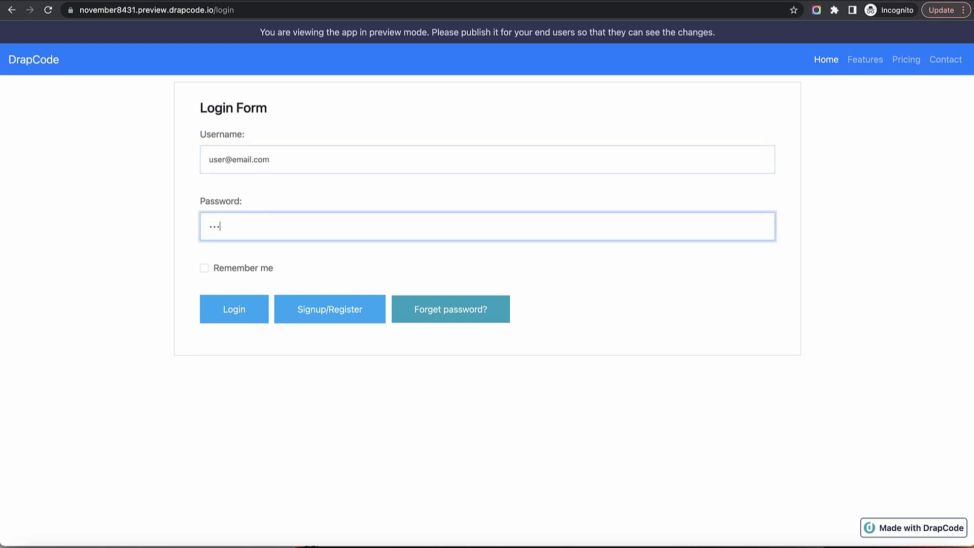
pyautogui.click(218, 311)
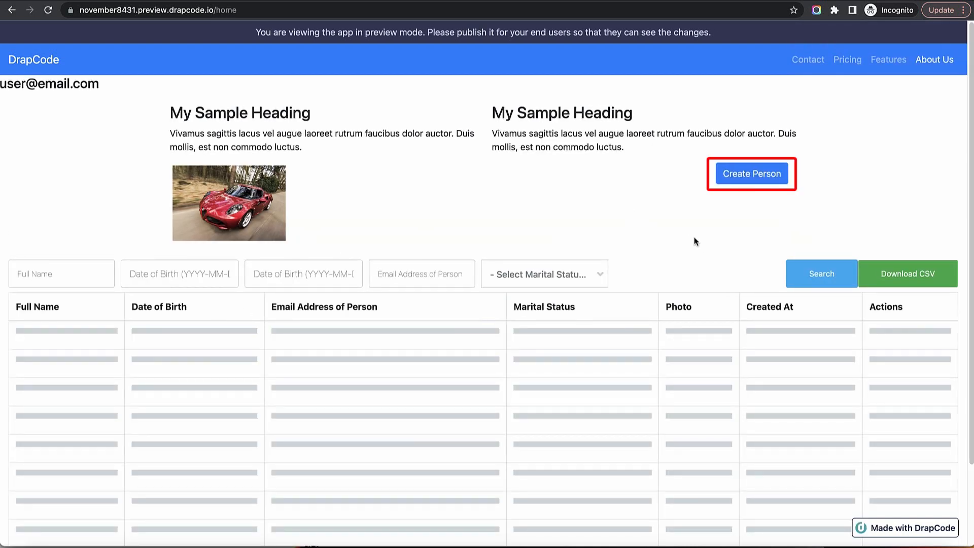
# In Create Person, enter full name, birth date 2022-11-10, email, 1 child, and Married
pyautogui.click(751, 174)
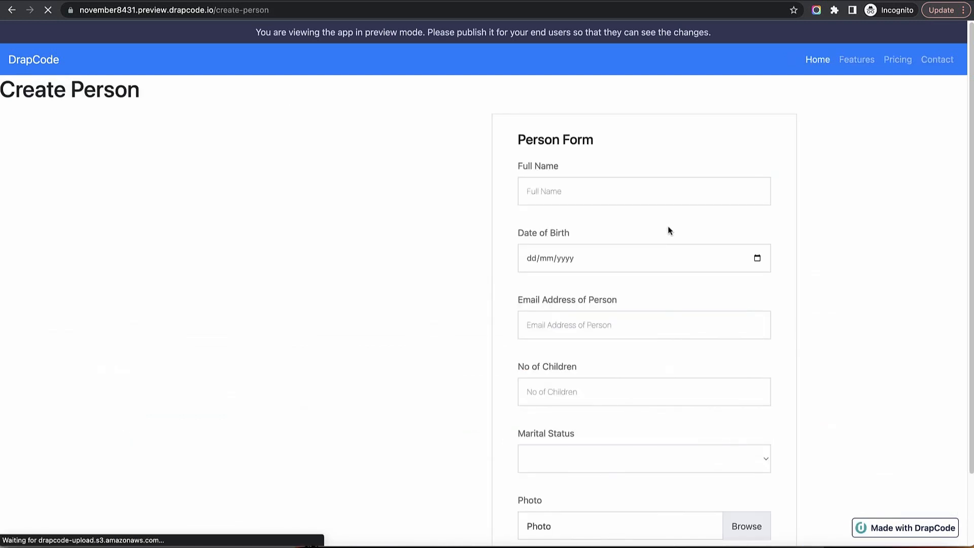
pyautogui.click(630, 196)
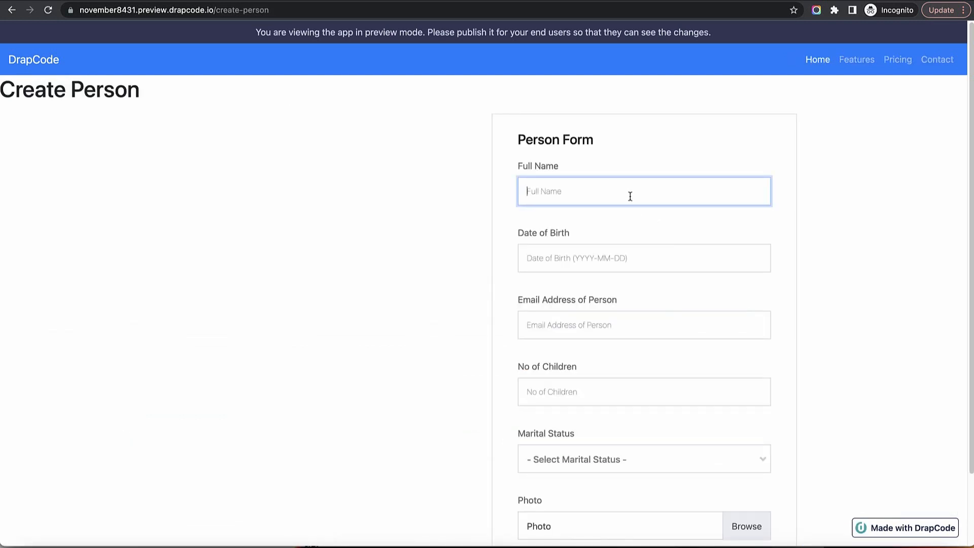
pyautogui.write('Tom')
pyautogui.press('Tab')
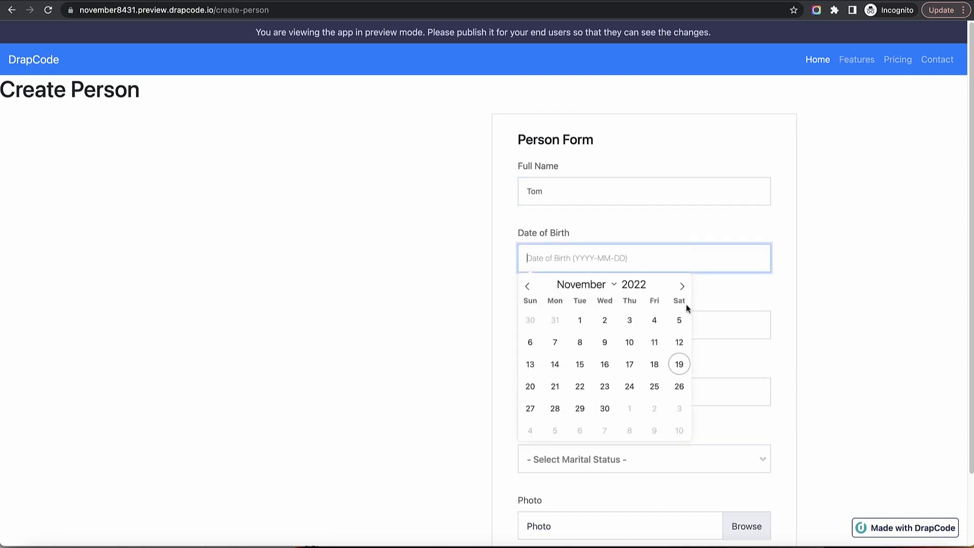
pyautogui.click(629, 342)
pyautogui.click(582, 333)
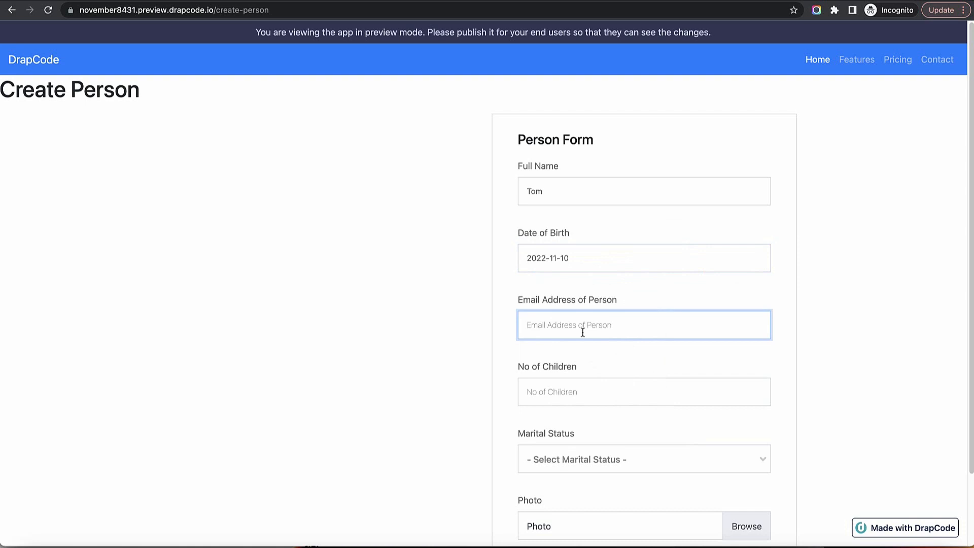
pyautogui.write('tom@email.com')
pyautogui.press('Tab')
pyautogui.write('1')
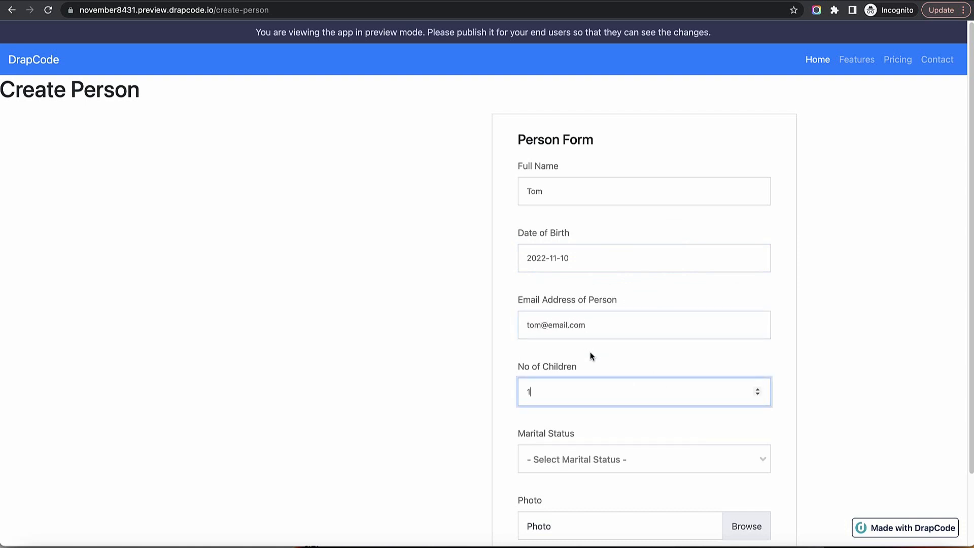
pyautogui.scroll(-2, 589, 354)
pyautogui.click(605, 379)
pyautogui.click(600, 446)
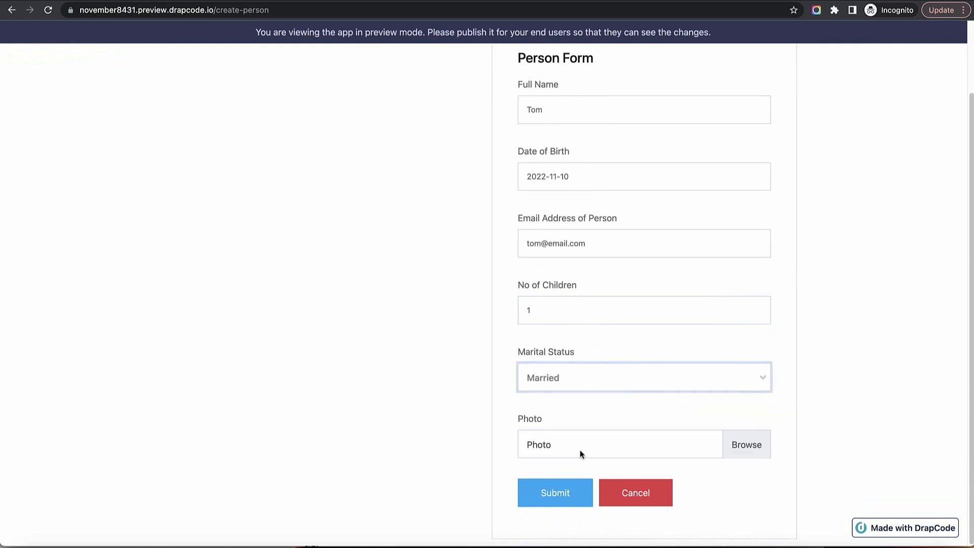
# Attach ddd.png as the person's photo and submit the new record
pyautogui.click(578, 446)
pyautogui.scroll(-5, 527, 258)
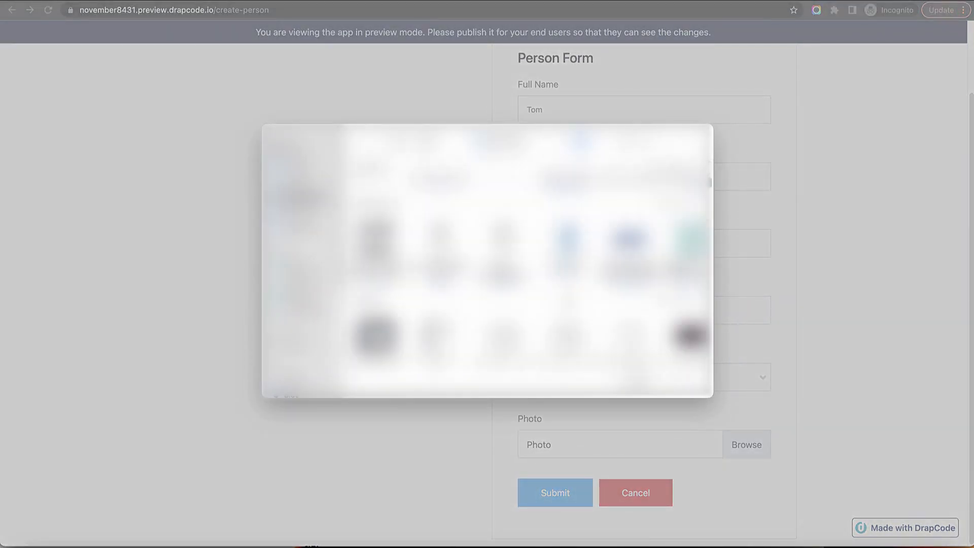
pyautogui.scroll(-6, 528, 258)
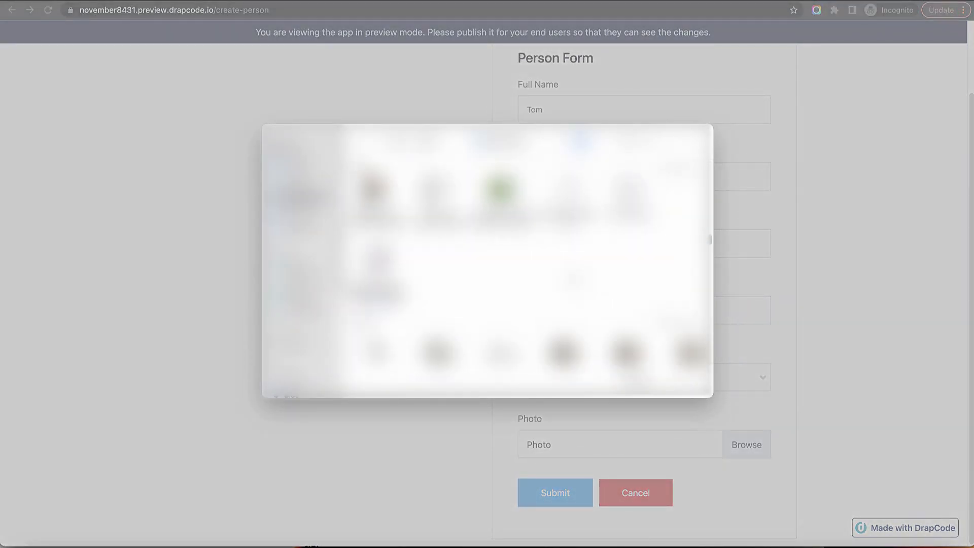
pyautogui.scroll(-2, 528, 258)
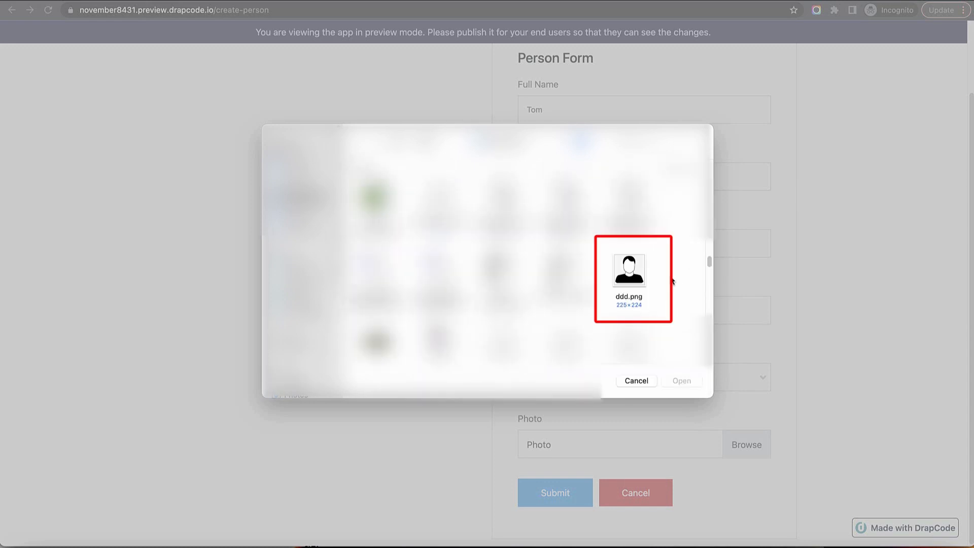
pyautogui.click(629, 274)
pyautogui.click(680, 380)
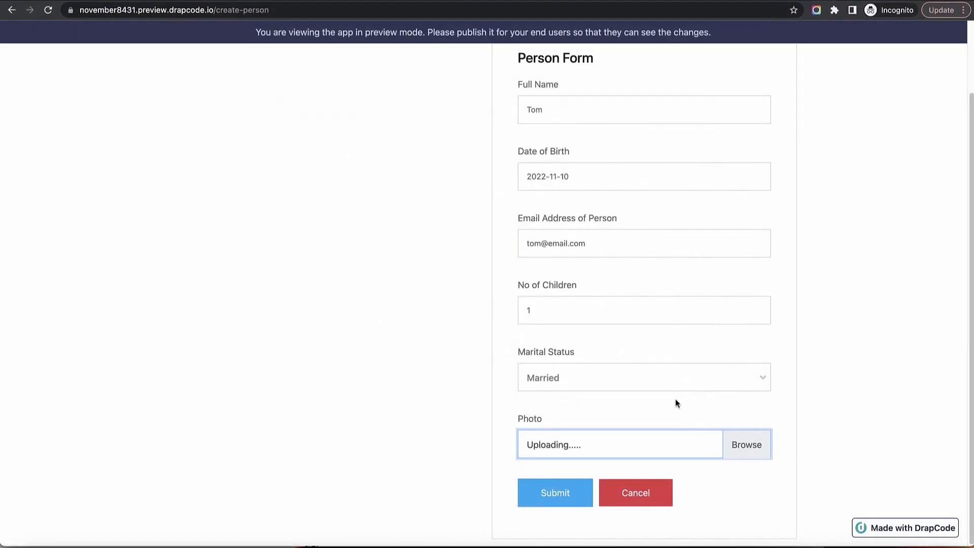
pyautogui.click(577, 492)
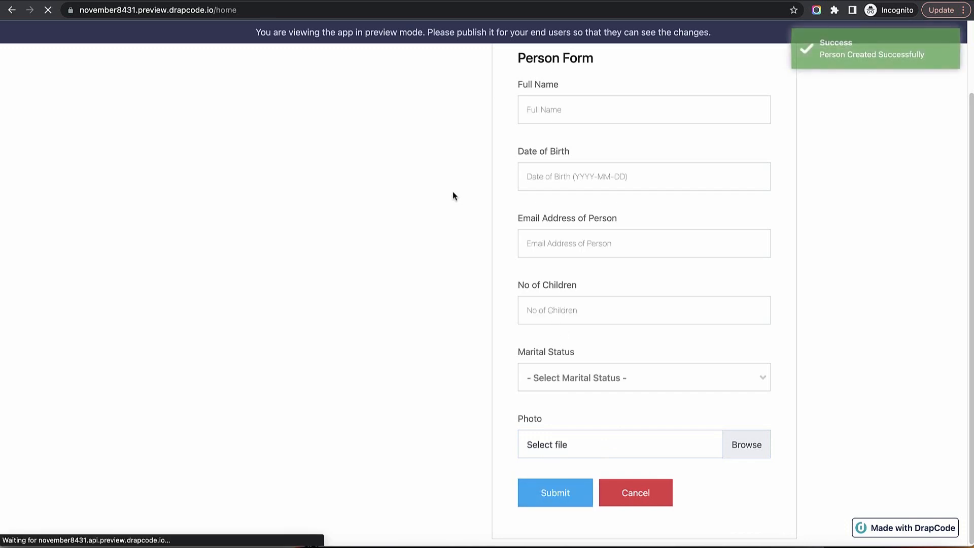
pyautogui.hotkey('ctrl', 'Tab')
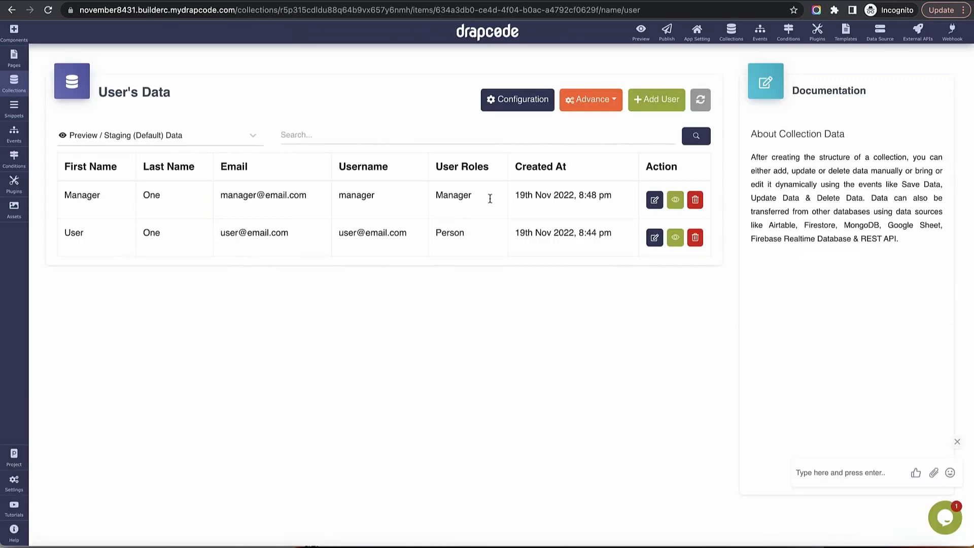
# Open the Person collection's records and view an older record, whose createdBy field is empty
pyautogui.click(14, 81)
pyautogui.click(78, 118)
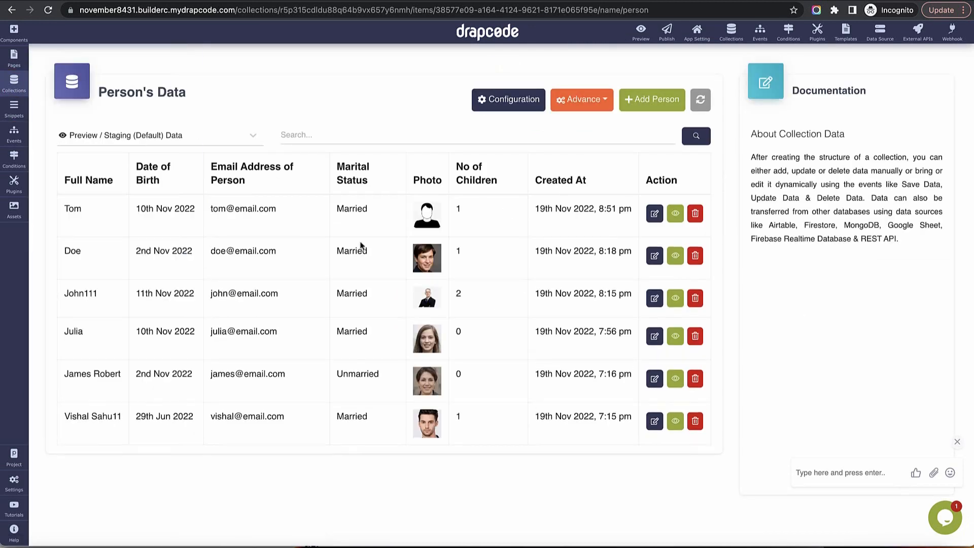
pyautogui.moveTo(66, 211); pyautogui.dragTo(378, 220)
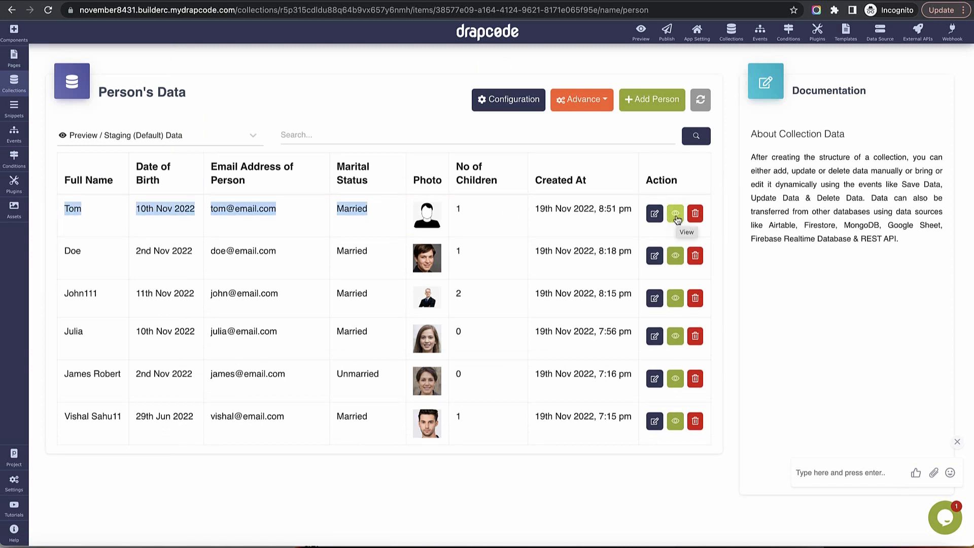
pyautogui.click(674, 300)
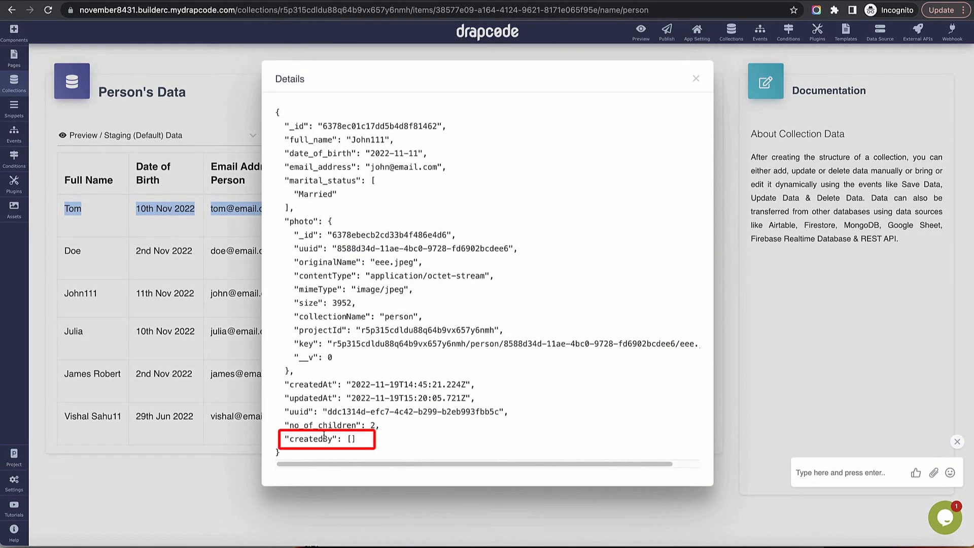
pyautogui.moveTo(286, 440); pyautogui.dragTo(356, 439)
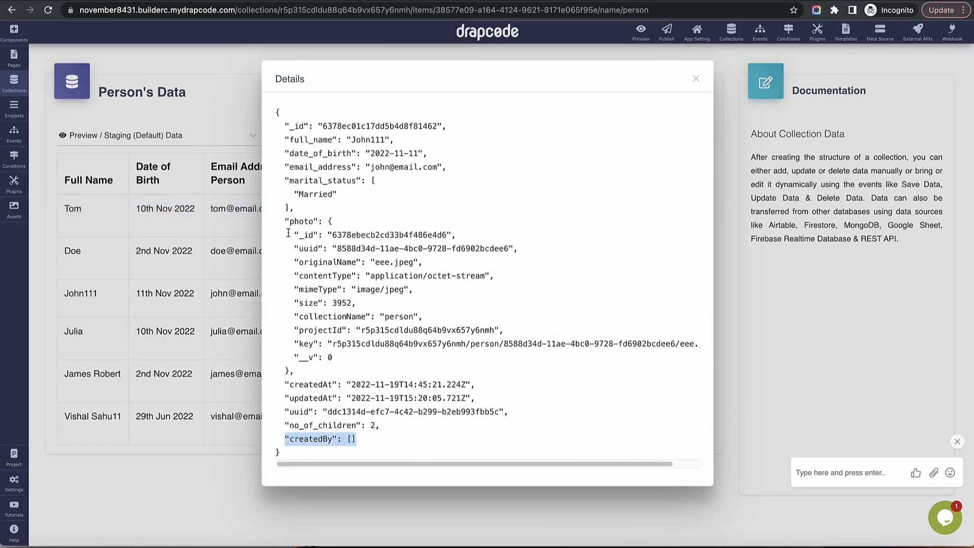
pyautogui.click(697, 82)
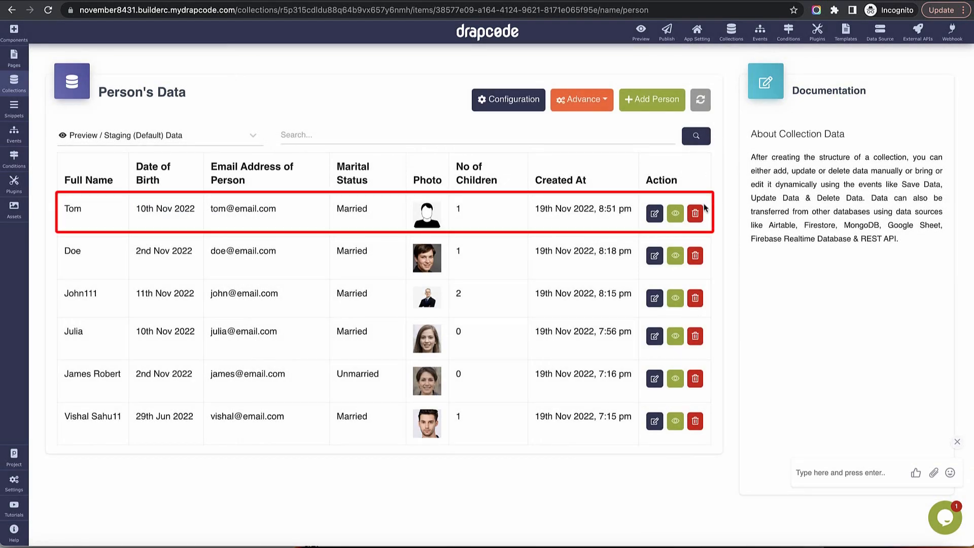
# Inspect the newest record's createdBy block: the logged-in user's name, email, userName, userRoles
pyautogui.moveTo(69, 209); pyautogui.dragTo(173, 225)
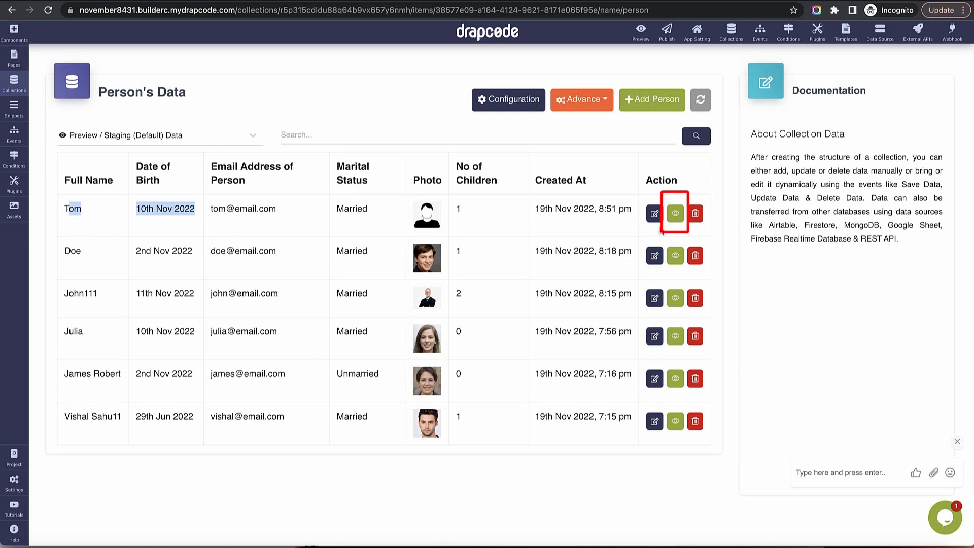
pyautogui.click(675, 213)
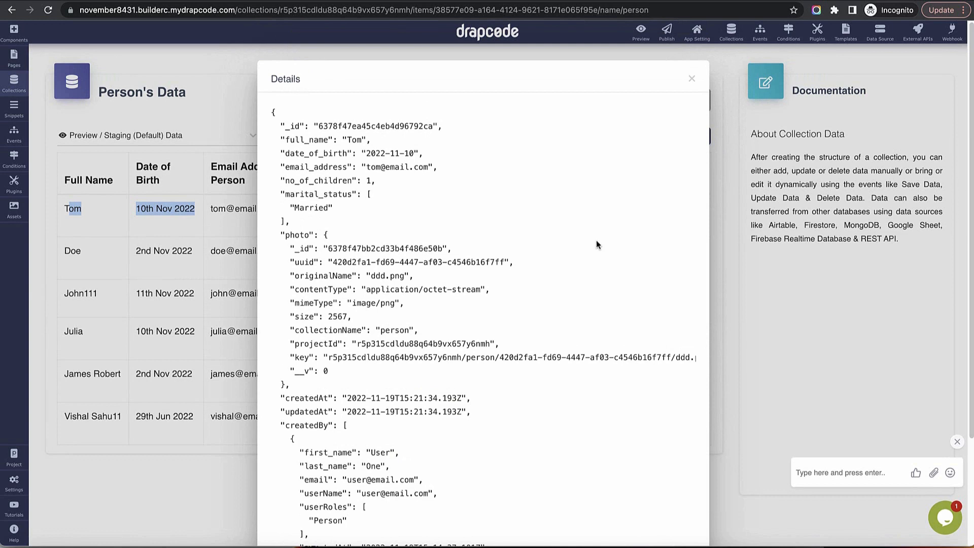
pyautogui.scroll(-5, 595, 239)
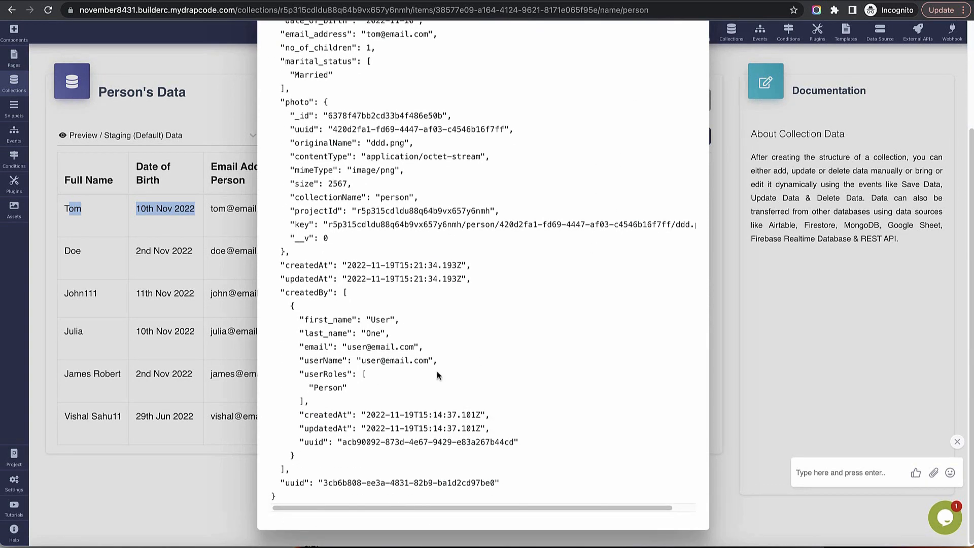
pyautogui.moveTo(281, 296)
pyautogui.mouseDown()
pyautogui.moveTo(522, 444)
pyautogui.moveTo(384, 464)
pyautogui.mouseUp()
pyautogui.doubleClick(333, 321)
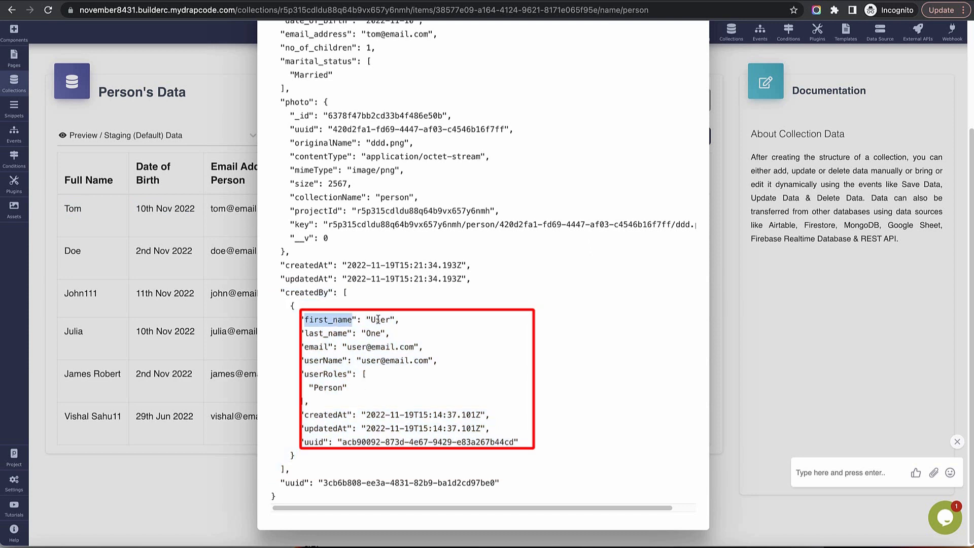
pyautogui.doubleClick(378, 320)
pyautogui.doubleClick(373, 333)
pyautogui.tripleClick(364, 348)
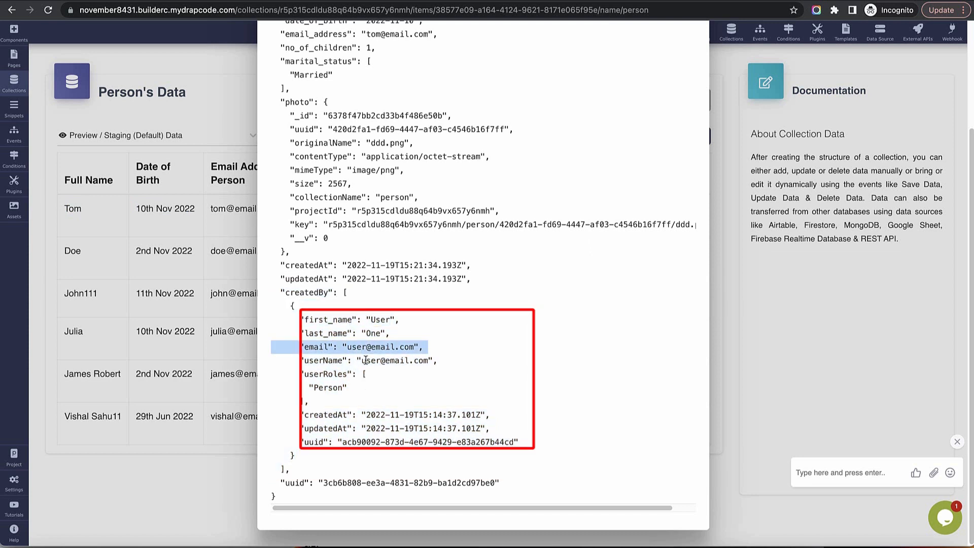
pyautogui.tripleClick(366, 360)
pyautogui.tripleClick(344, 376)
pyautogui.doubleClick(347, 426)
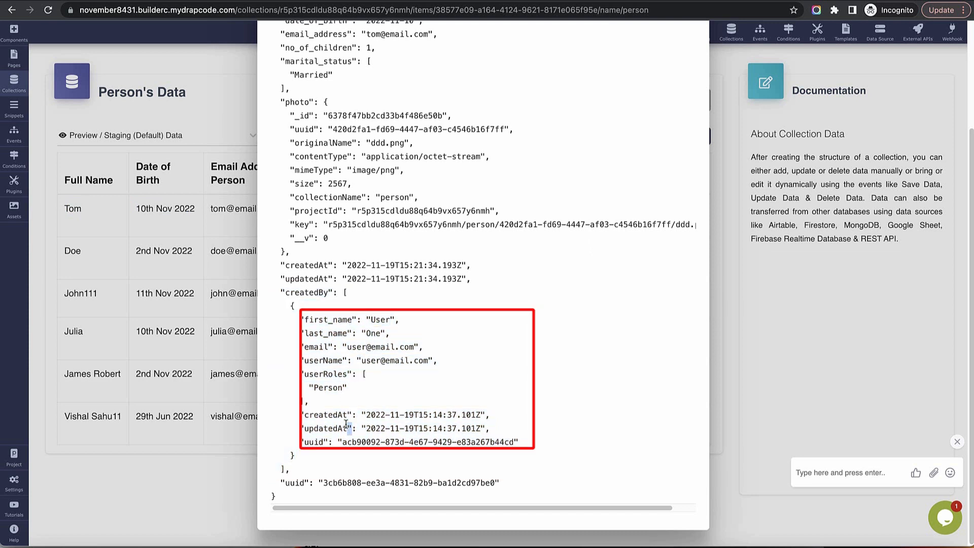
pyautogui.moveTo(281, 292)
pyautogui.mouseDown()
pyautogui.moveTo(350, 435)
pyautogui.moveTo(327, 464)
pyautogui.mouseUp()
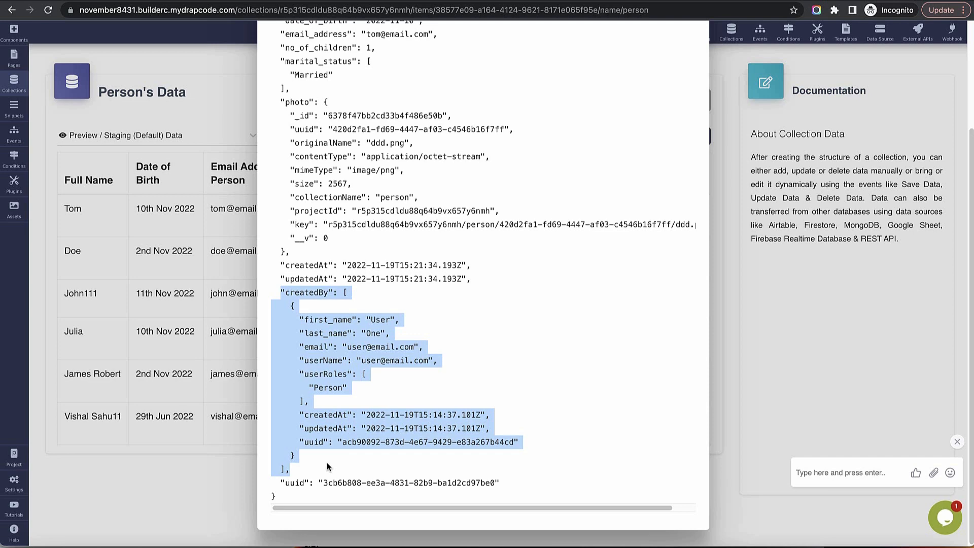
pyautogui.scroll(3, 422, 289)
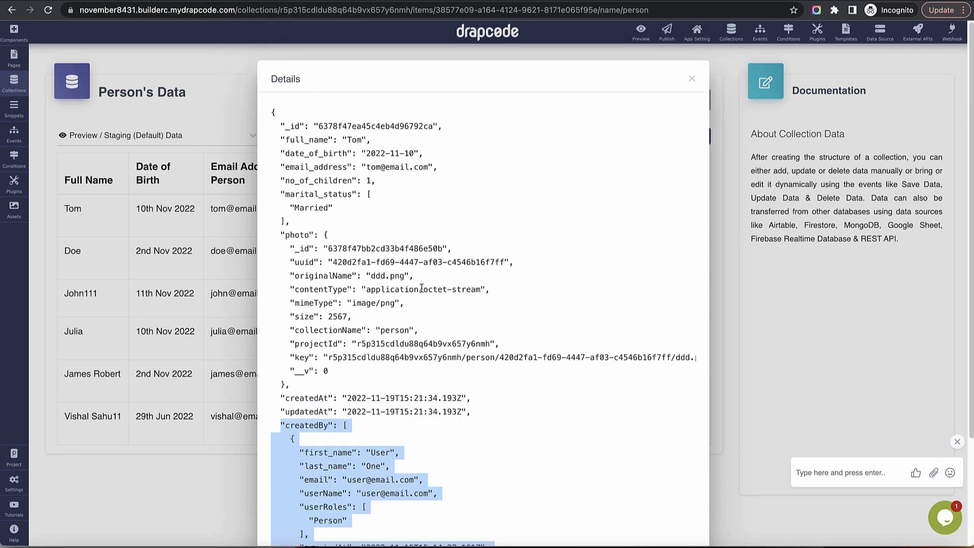
pyautogui.click(692, 82)
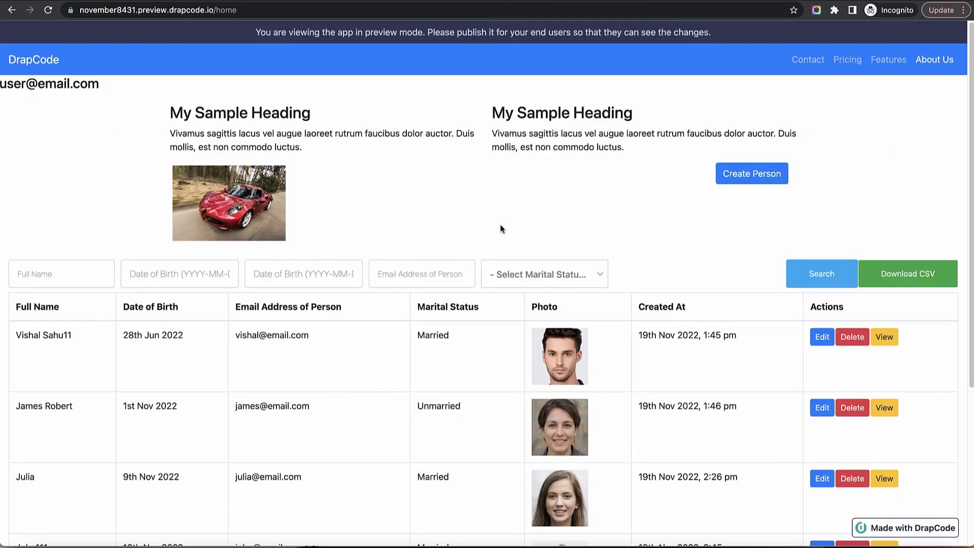